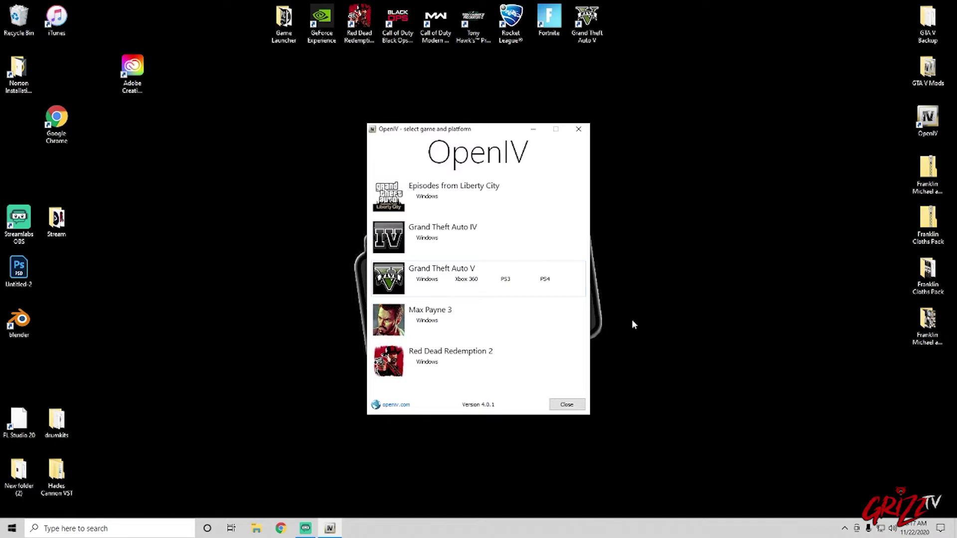
- Load Grand Theft Auto V for Windows and confirm switching OpenIV into edit mode
left_click(421, 277)
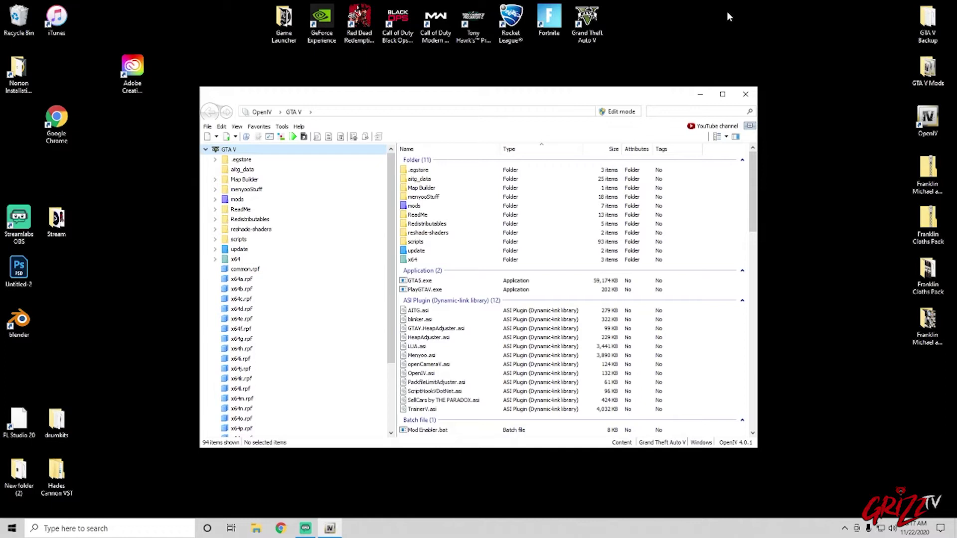
left_click(627, 114)
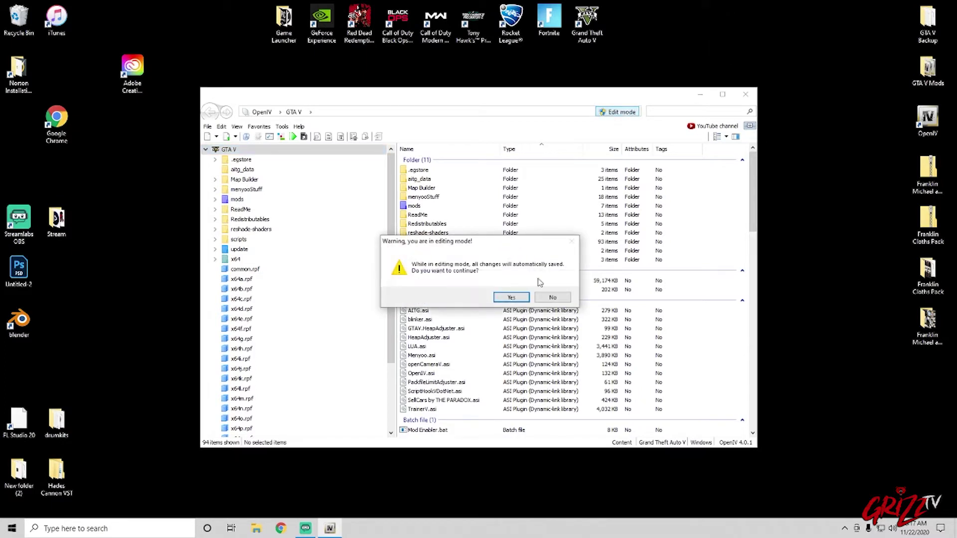
left_click(511, 298)
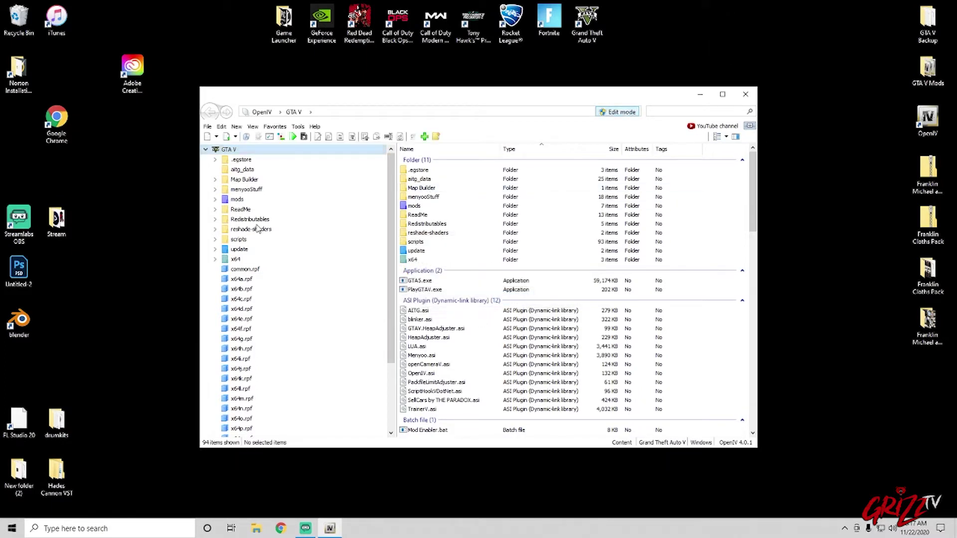
- Browse mods > x64v.rpf > models > cdimages > streamedpeds_players.rpf > player_one
left_click(237, 201)
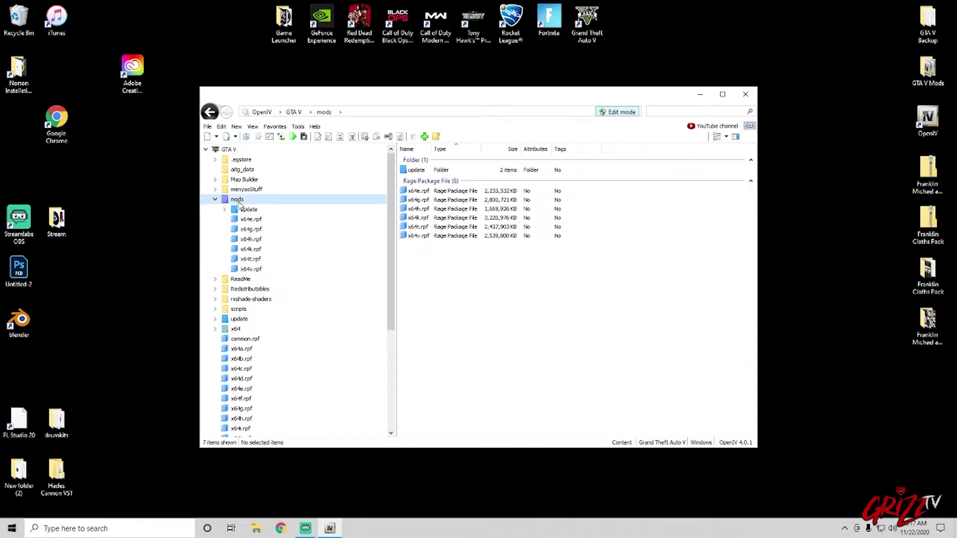
left_click(257, 272)
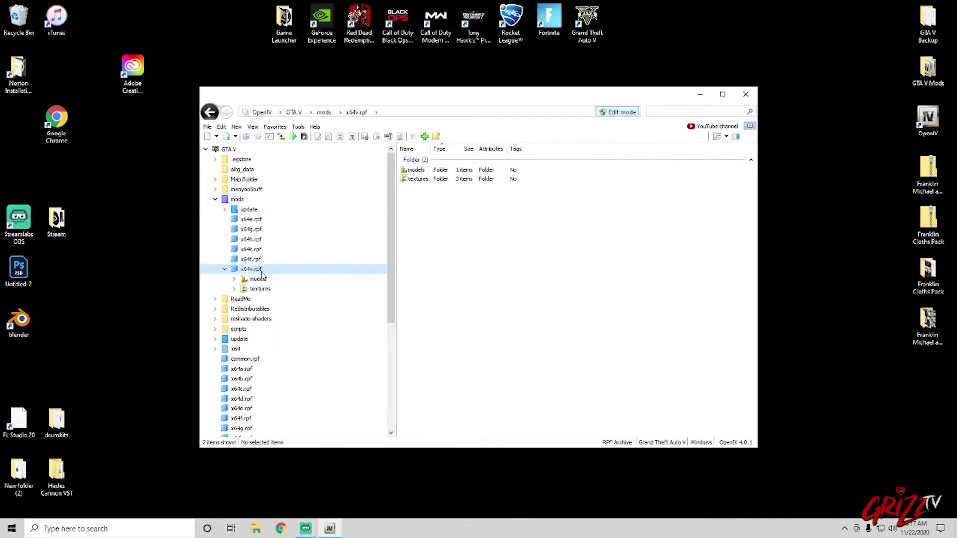
left_click(259, 280)
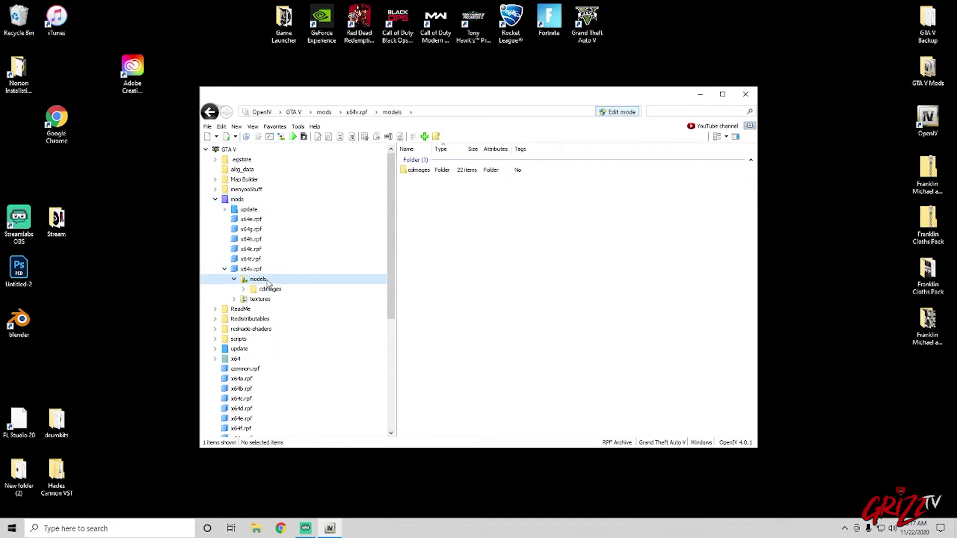
left_click(274, 292)
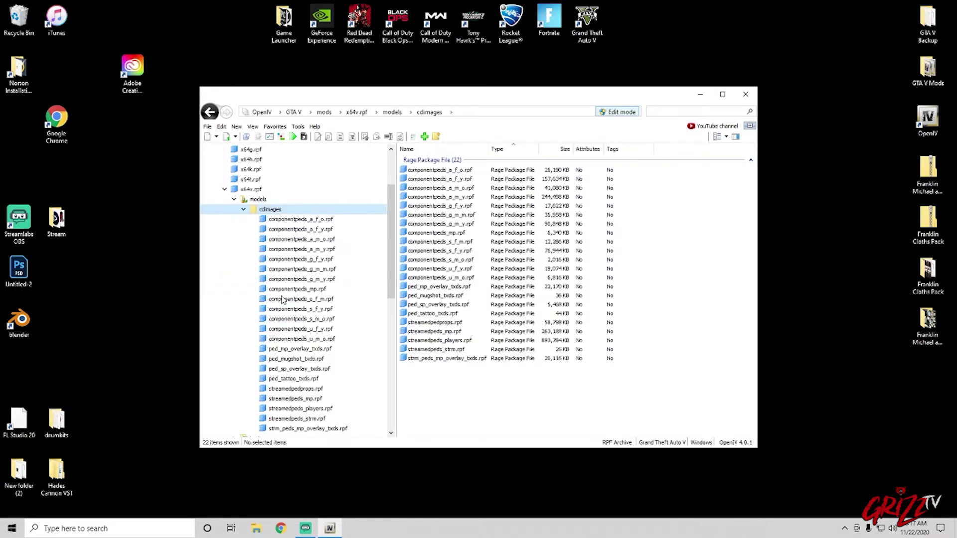
left_click(330, 410)
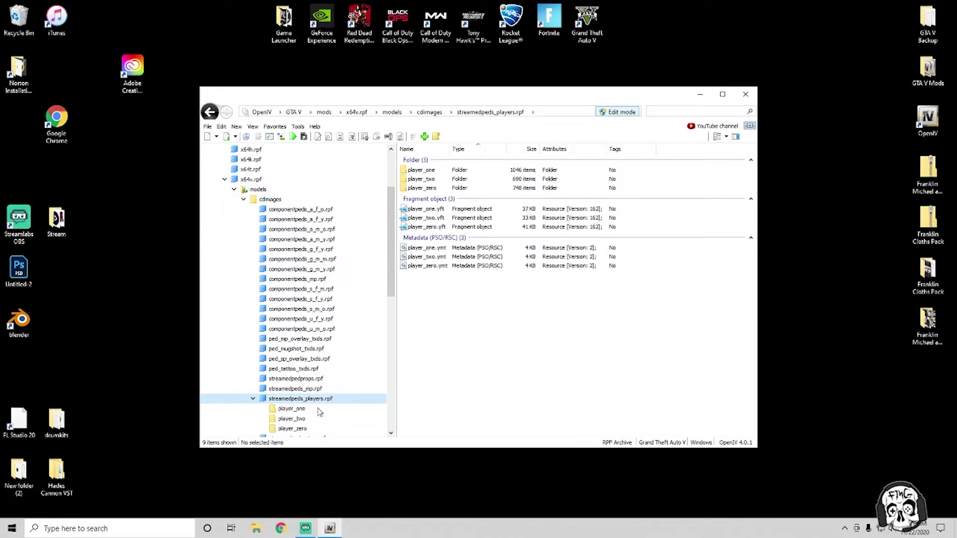
left_click(289, 412)
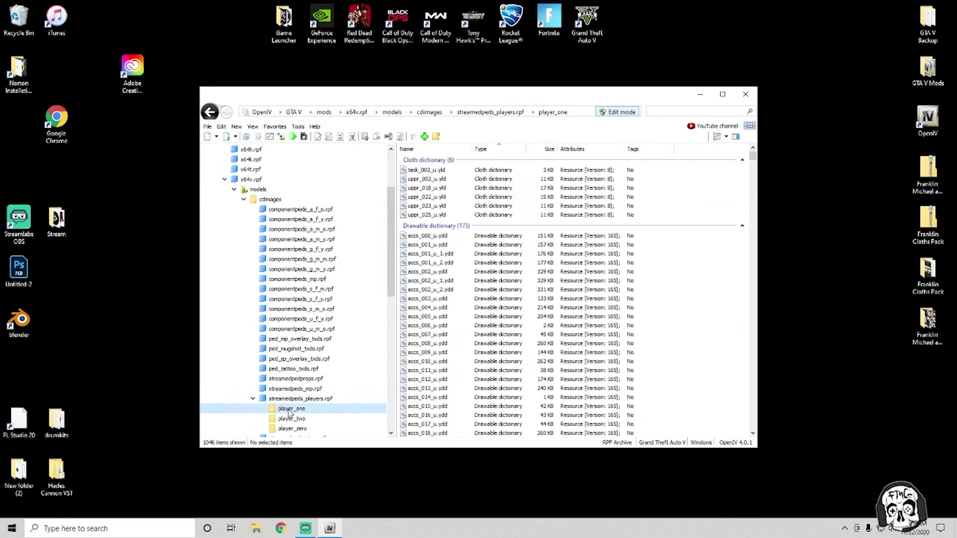
scroll(523, 225, "down", 1)
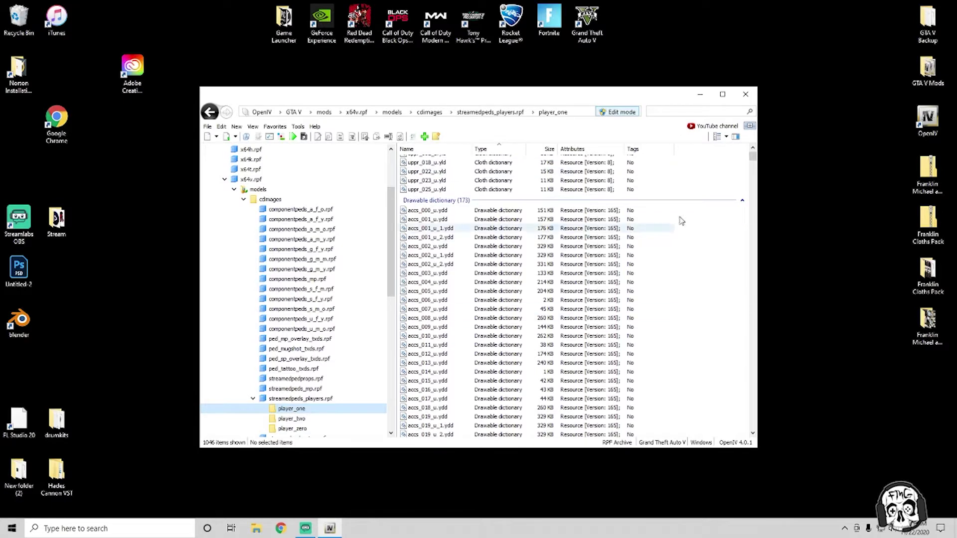
- Open Franklin Michael and Trevor Tattoos > Franklin > images and move OpenIV up-left in front
double_click(929, 323)
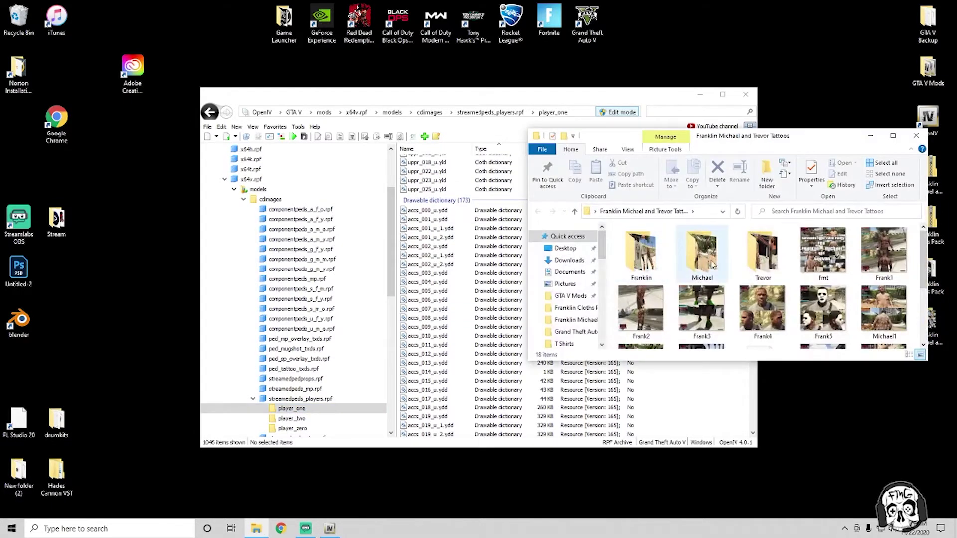
double_click(641, 254)
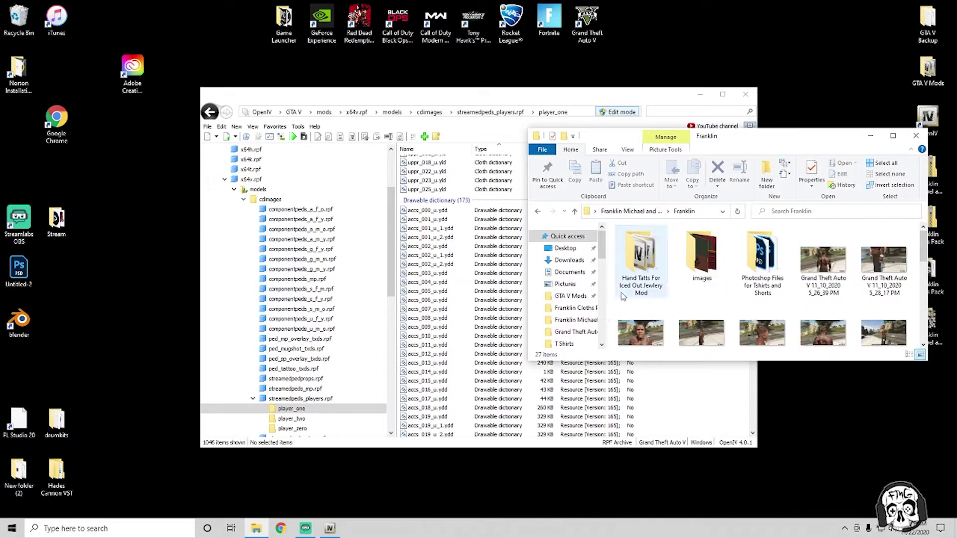
double_click(698, 259)
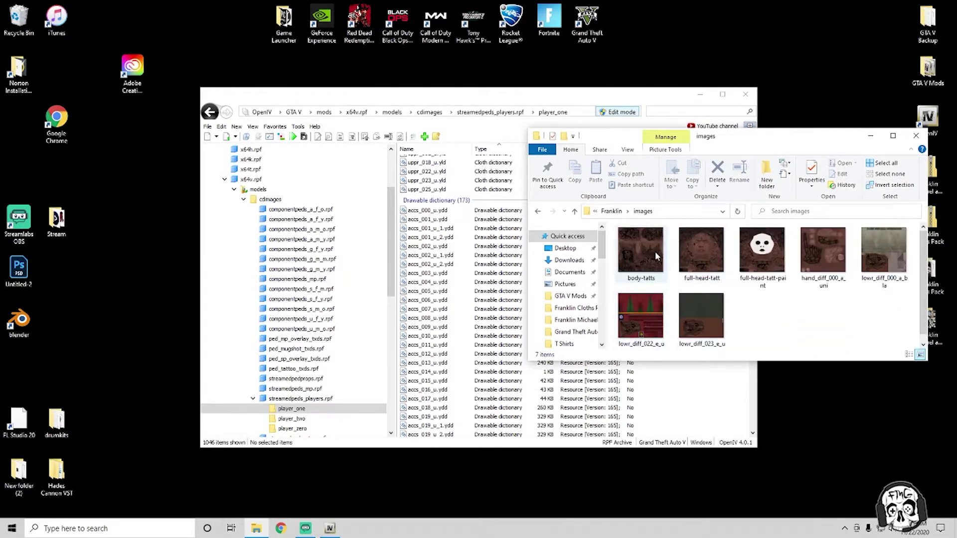
left_click_drag(500, 97, 427, 98)
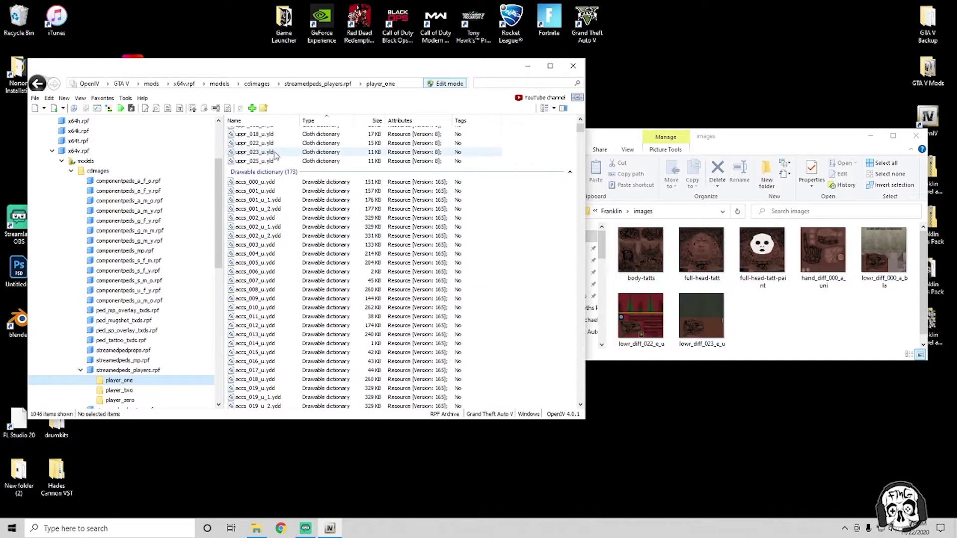
scroll(296, 210, "down", 3)
scroll(296, 210, "down", 5)
scroll(297, 224, "down", 5)
scroll(299, 240, "down", 3)
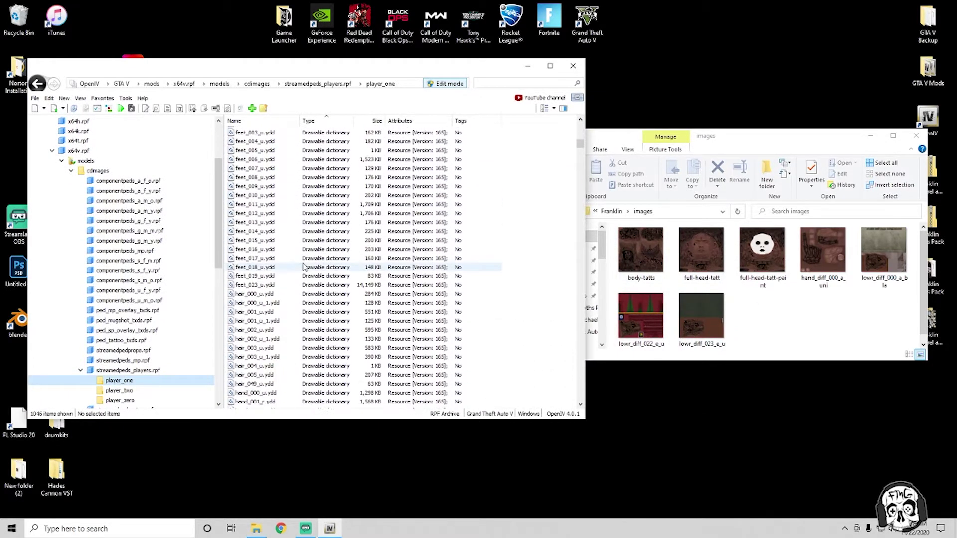
scroll(303, 267, "down", 5)
scroll(304, 267, "down", 5)
scroll(299, 291, "down", 5)
scroll(293, 322, "down", 10)
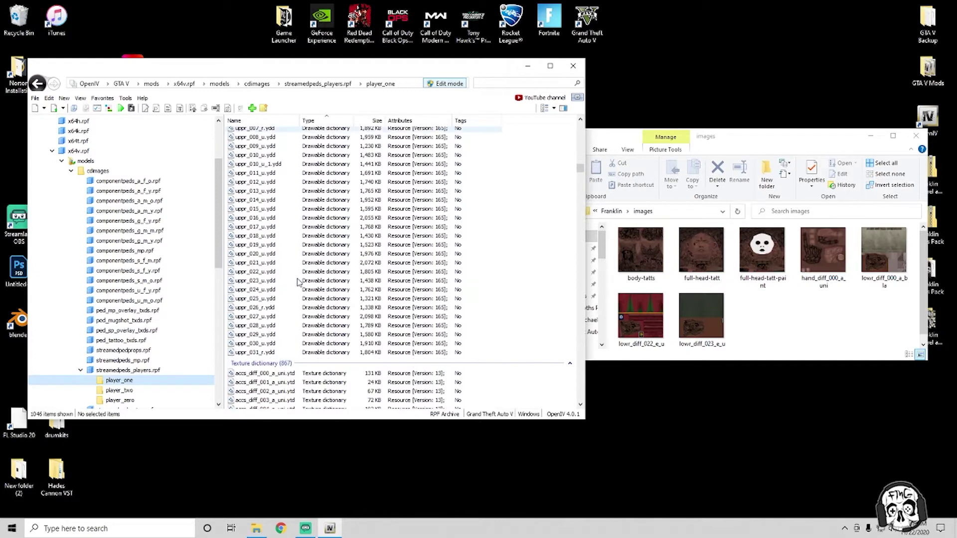
double_click(286, 306)
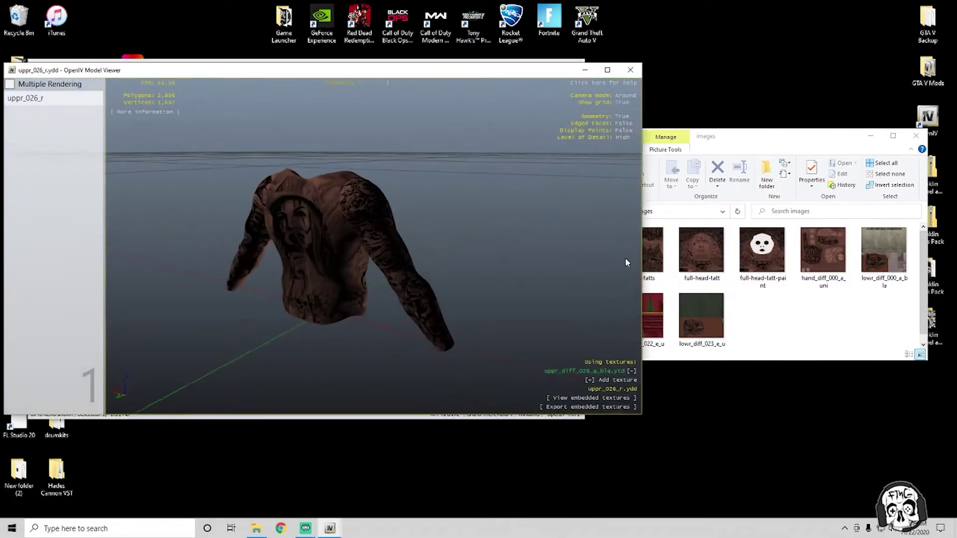
mouse_move(252, 265)
left_mouse_down()
mouse_move(494, 264)
mouse_move(242, 265)
mouse_move(405, 261)
mouse_move(374, 261)
mouse_move(718, 96)
left_mouse_up()
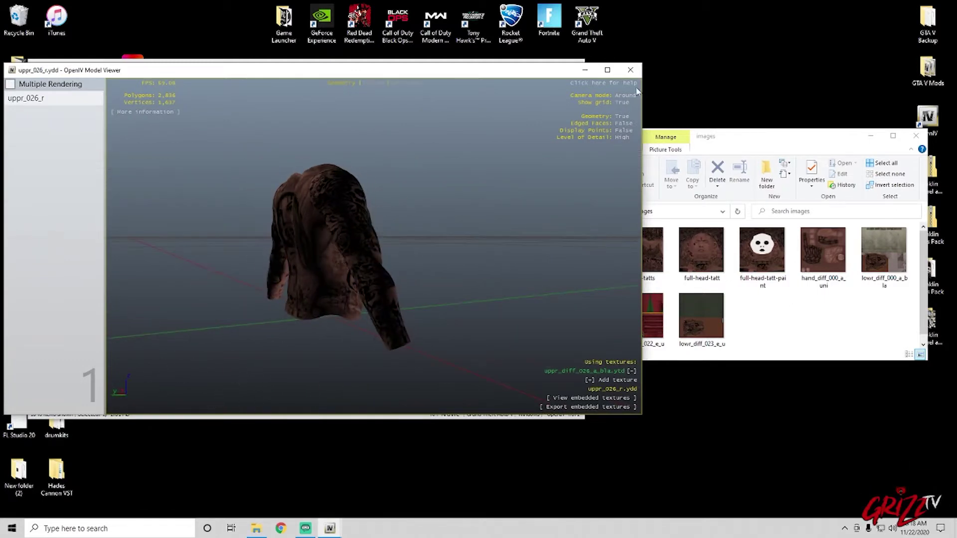
left_click(631, 71)
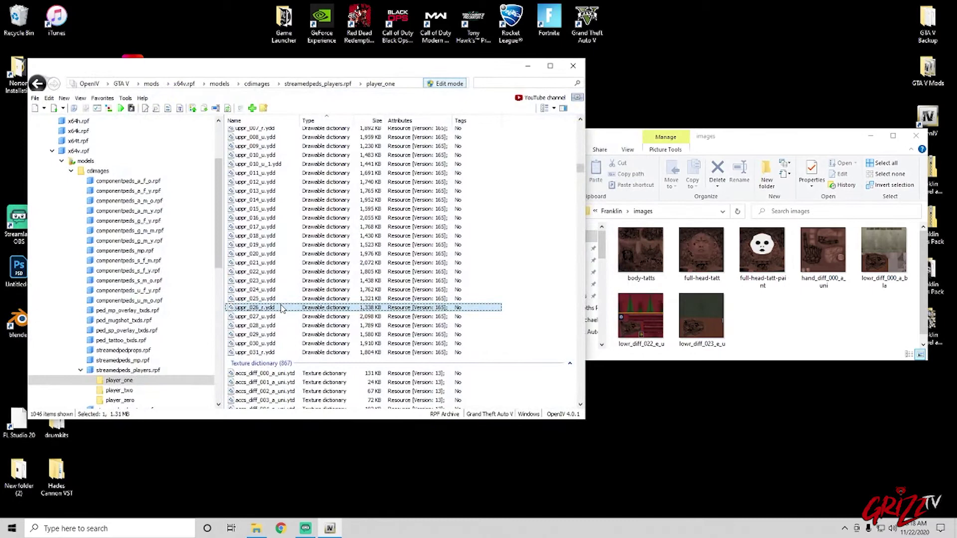
scroll(296, 311, "down", 5)
scroll(292, 319, "down", 5)
scroll(277, 329, "down", 5)
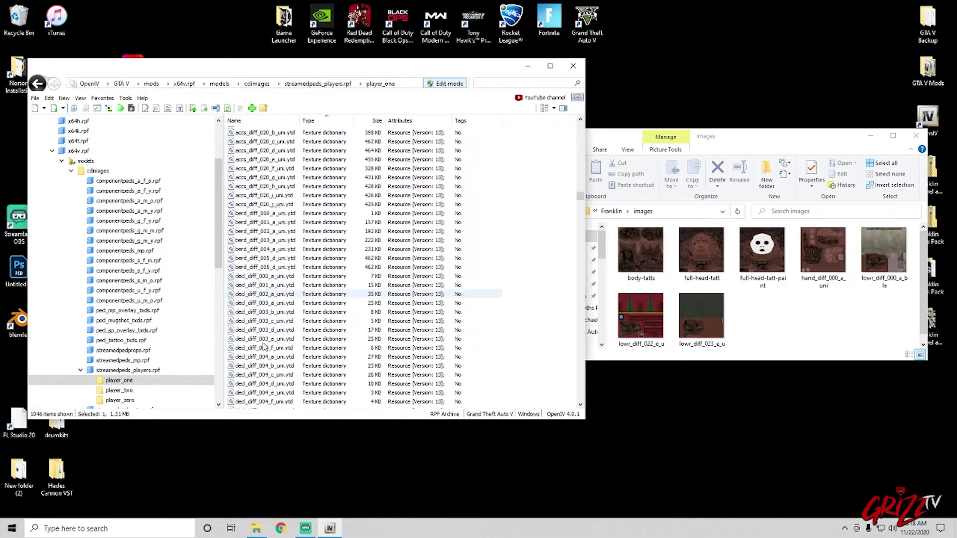
scroll(264, 346, "down", 5)
scroll(264, 345, "down", 5)
scroll(268, 343, "down", 5)
scroll(272, 341, "down", 5)
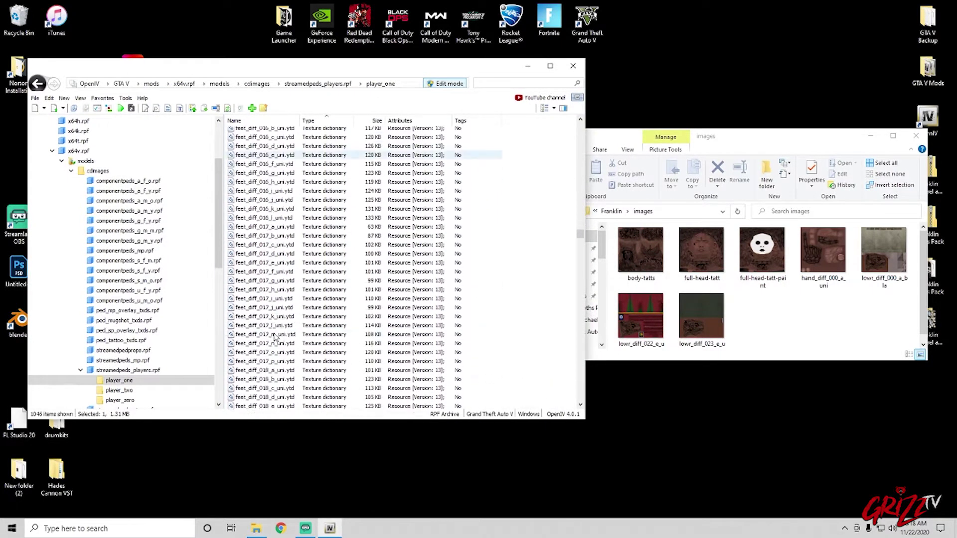
scroll(278, 338, "down", 5)
scroll(278, 339, "down", 5)
scroll(278, 339, "down", 5)
scroll(277, 340, "down", 5)
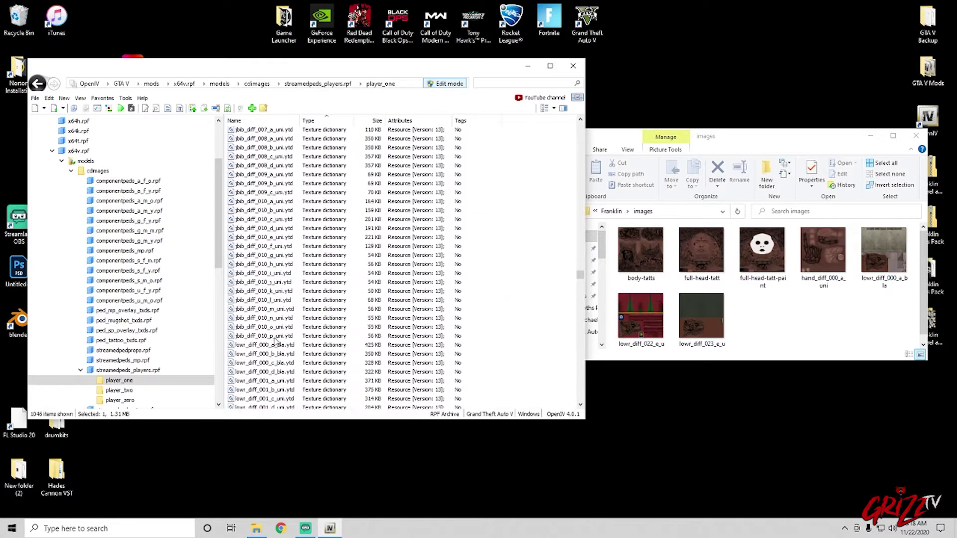
scroll(278, 341, "down", 5)
scroll(278, 341, "down", 5)
scroll(277, 340, "down", 5)
scroll(277, 340, "down", 5)
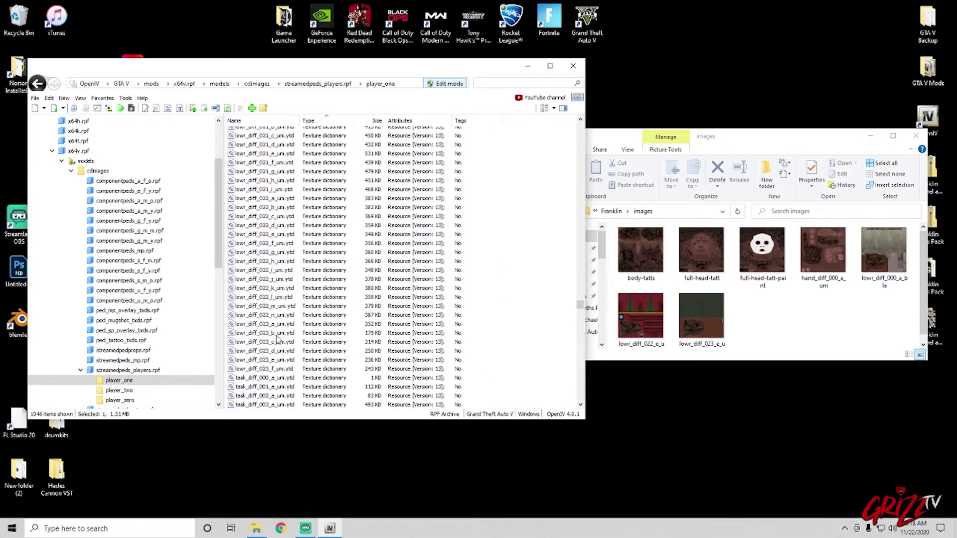
scroll(277, 340, "down", 5)
scroll(277, 341, "down", 5)
scroll(291, 374, "down", 5)
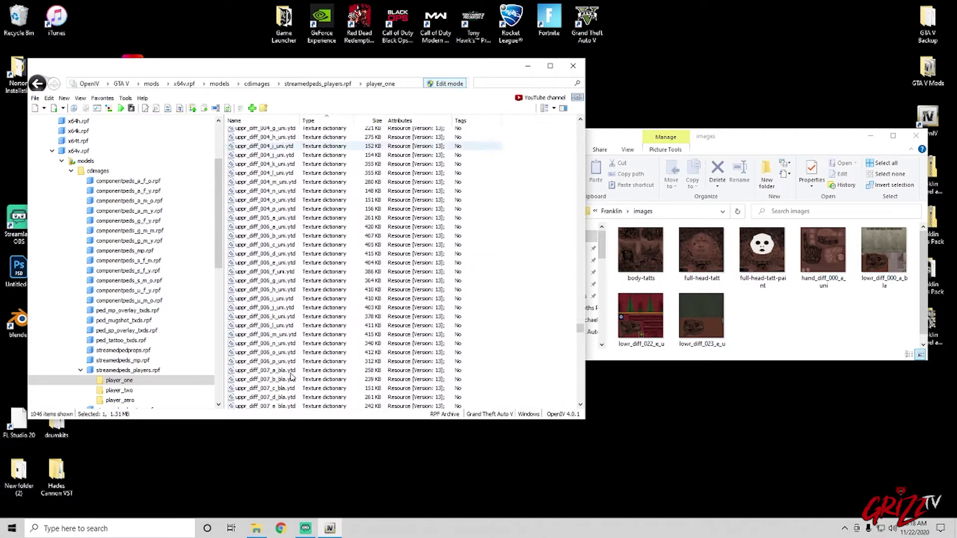
scroll(291, 374, "down", 5)
scroll(292, 371, "down", 5)
scroll(295, 367, "down", 5)
scroll(295, 366, "down", 10)
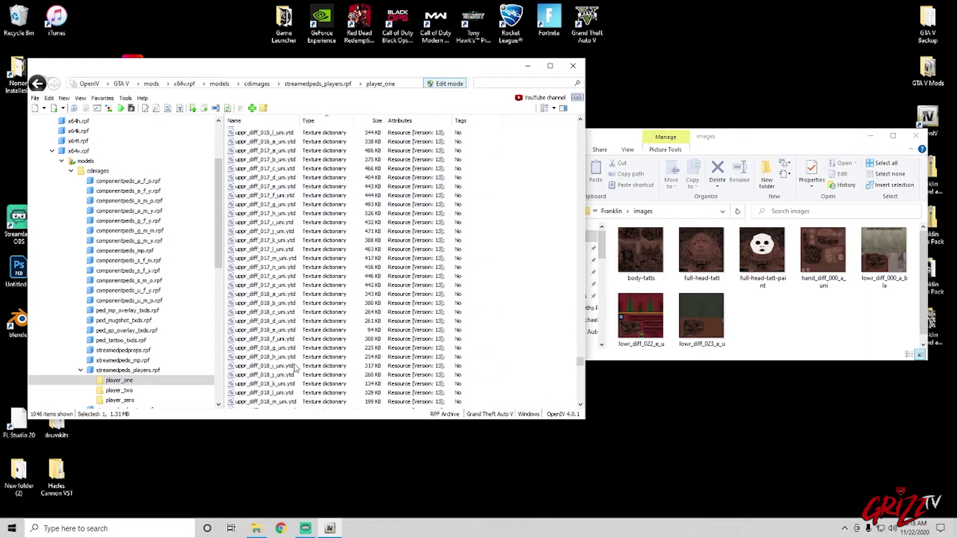
scroll(295, 367, "down", 10)
scroll(296, 366, "down", 10)
scroll(296, 365, "down", 10)
scroll(296, 364, "down", 4)
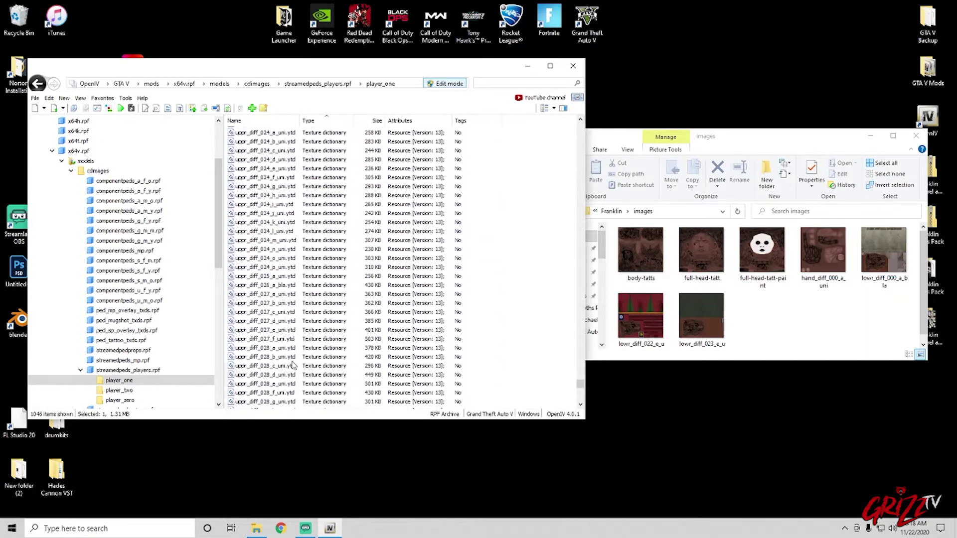
- Replace the uppr_diff_026_a_bla texture with Franklin's body-tatts image and save it
left_click(280, 289)
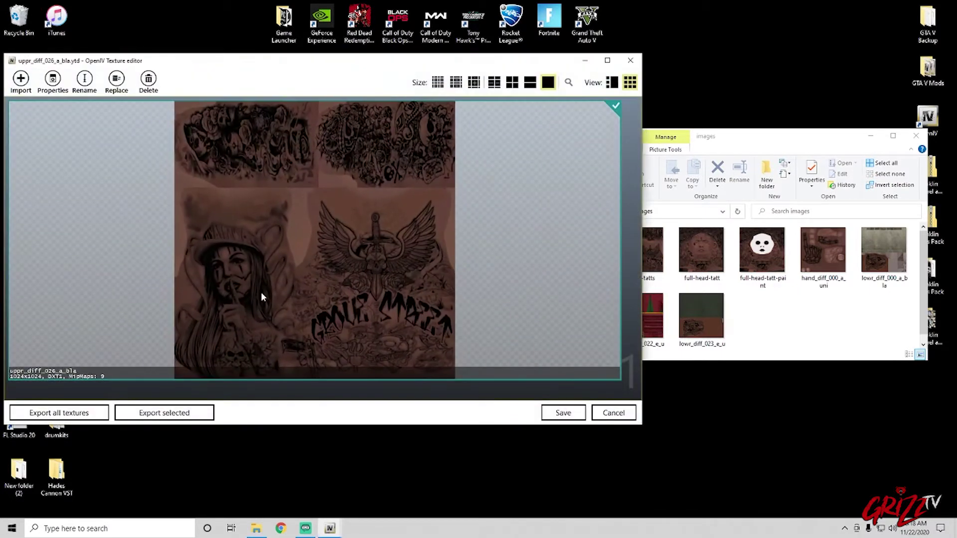
left_click(117, 82)
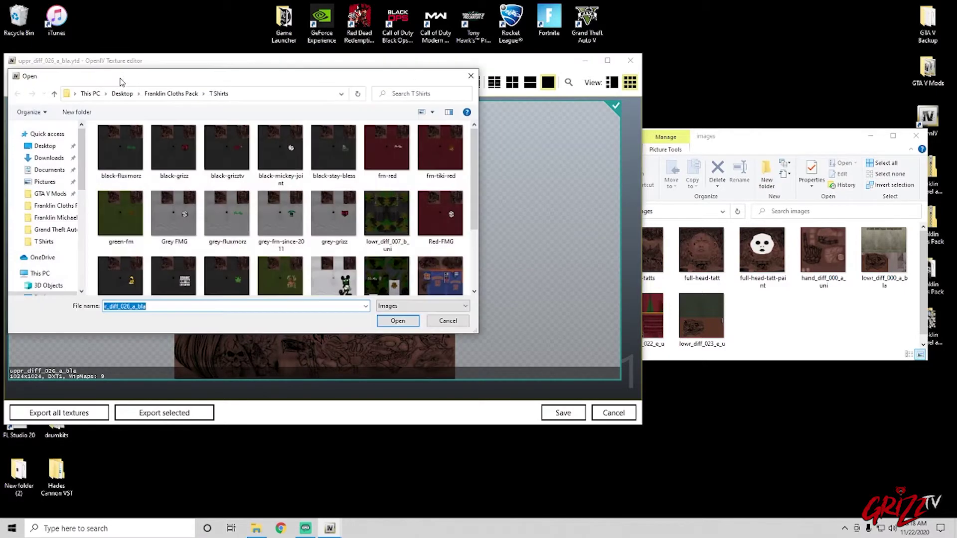
left_click(341, 93)
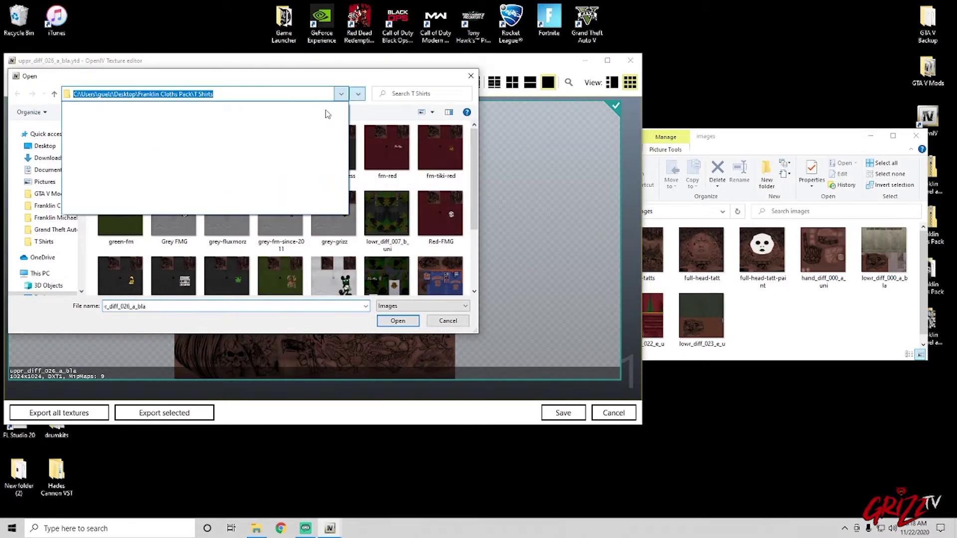
left_click(341, 94)
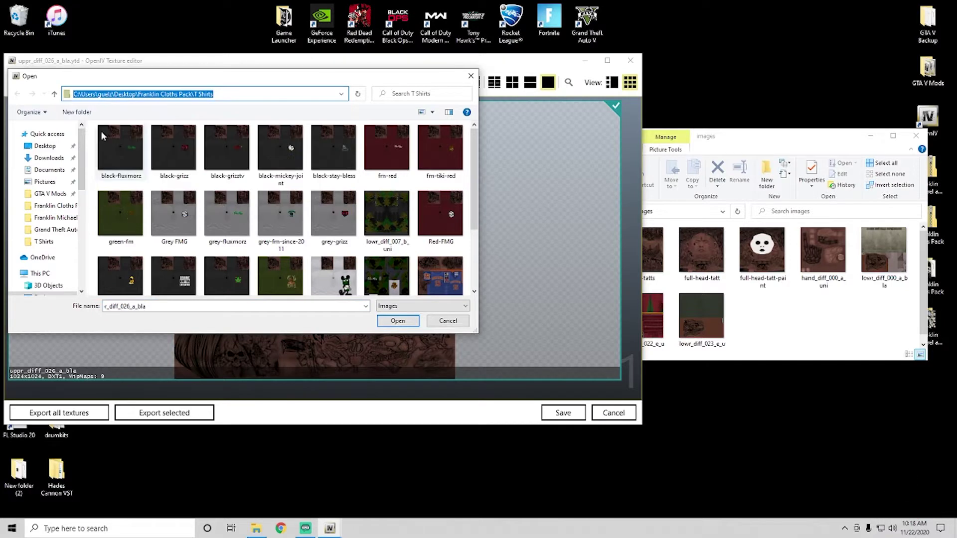
left_click(60, 217)
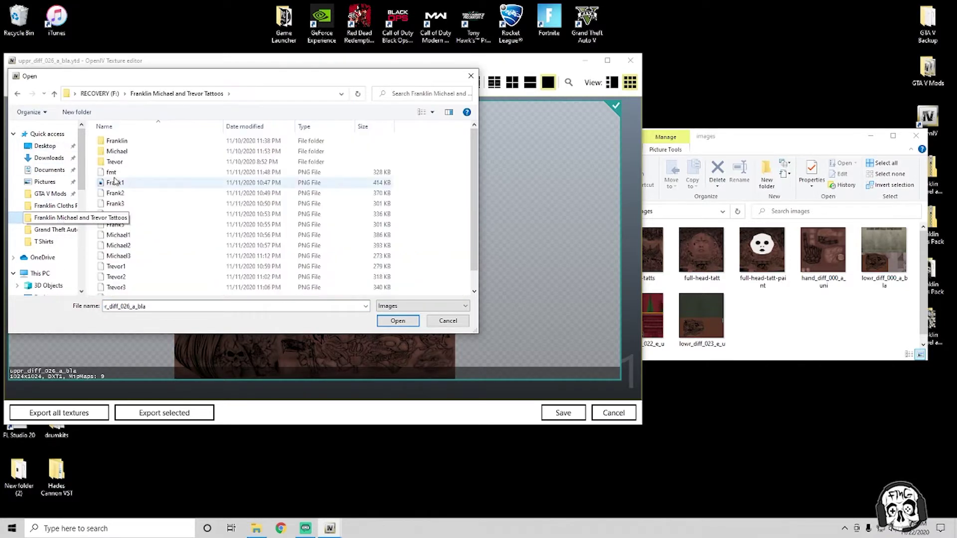
double_click(142, 146)
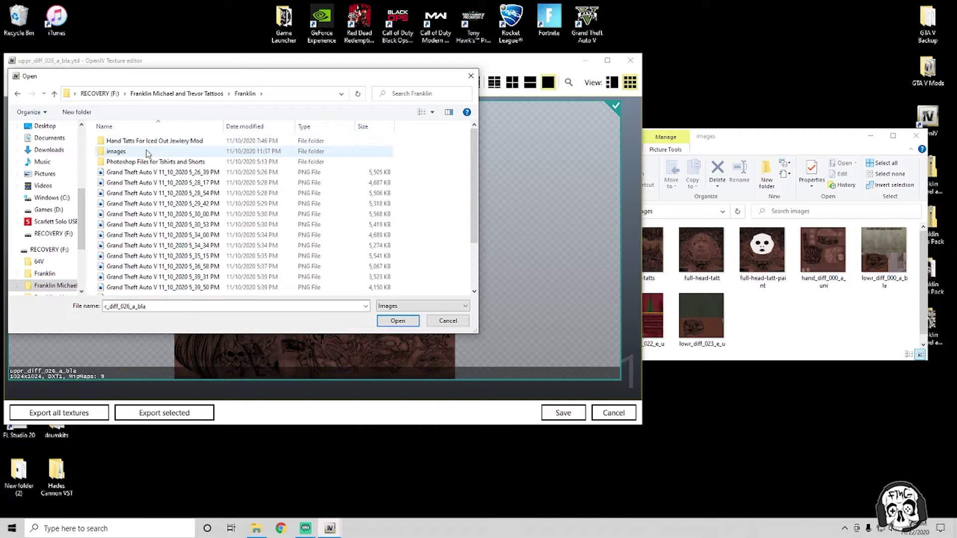
double_click(147, 152)
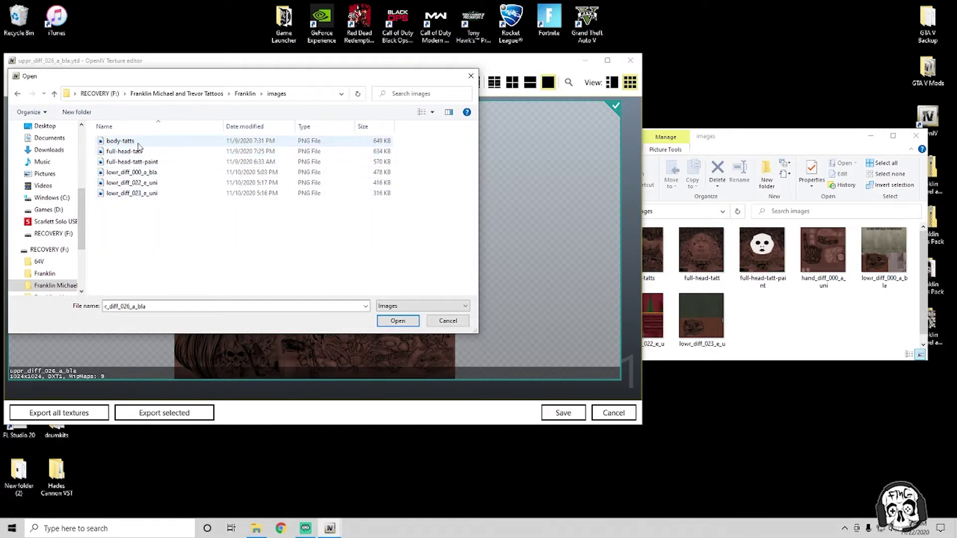
left_click(140, 143)
left_click(396, 322)
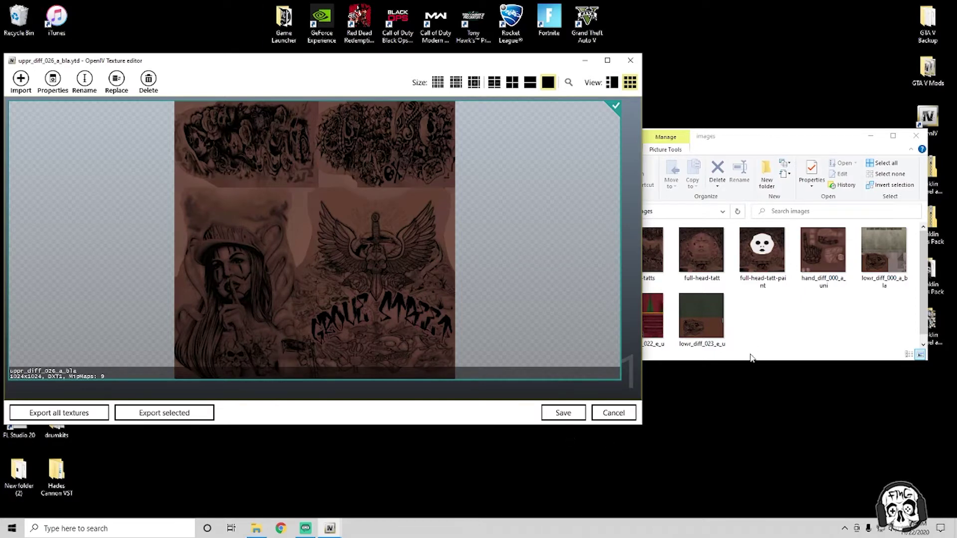
left_click(562, 415)
- Replace uppr_diff_026_a_bla with the uppr_diff_026_a_whi image from Michael's images folder
left_click(118, 83)
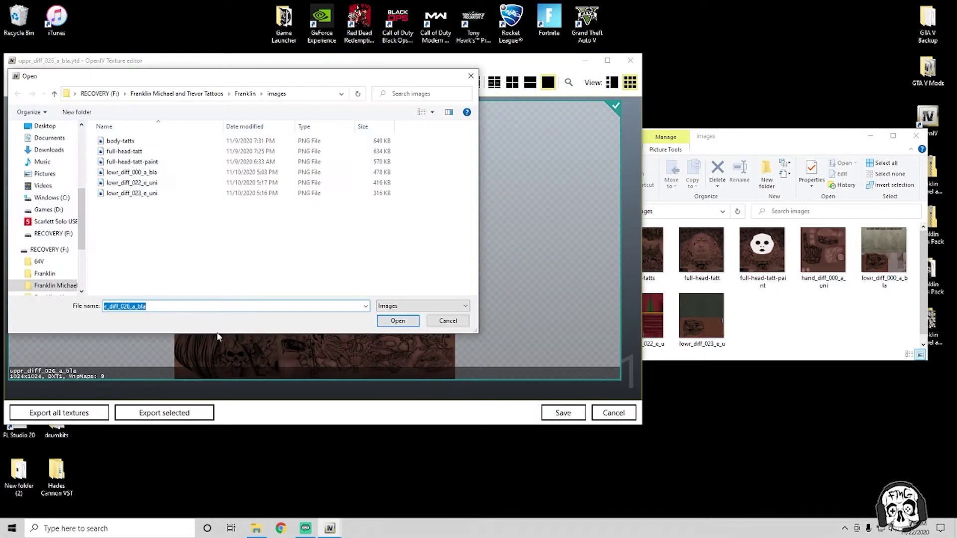
left_click(53, 93)
left_click(54, 96)
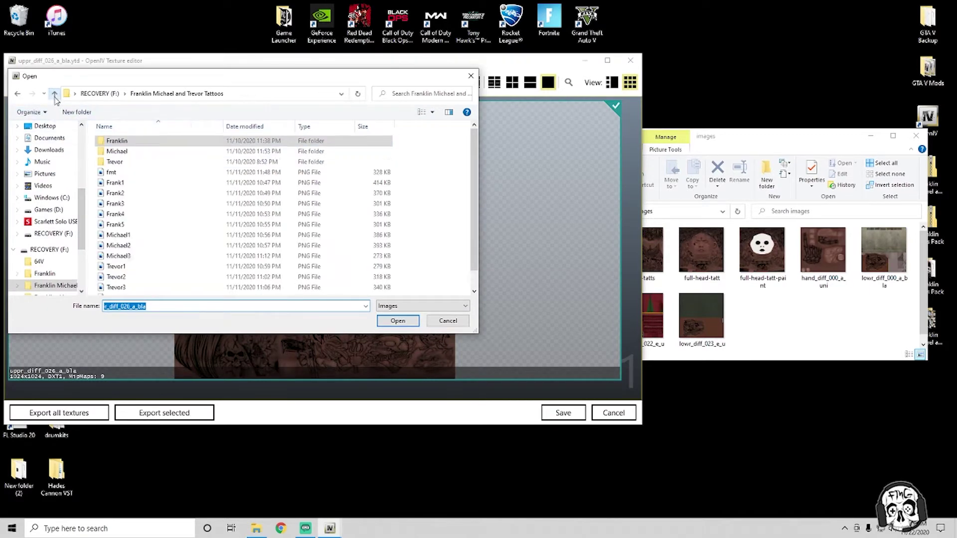
double_click(132, 152)
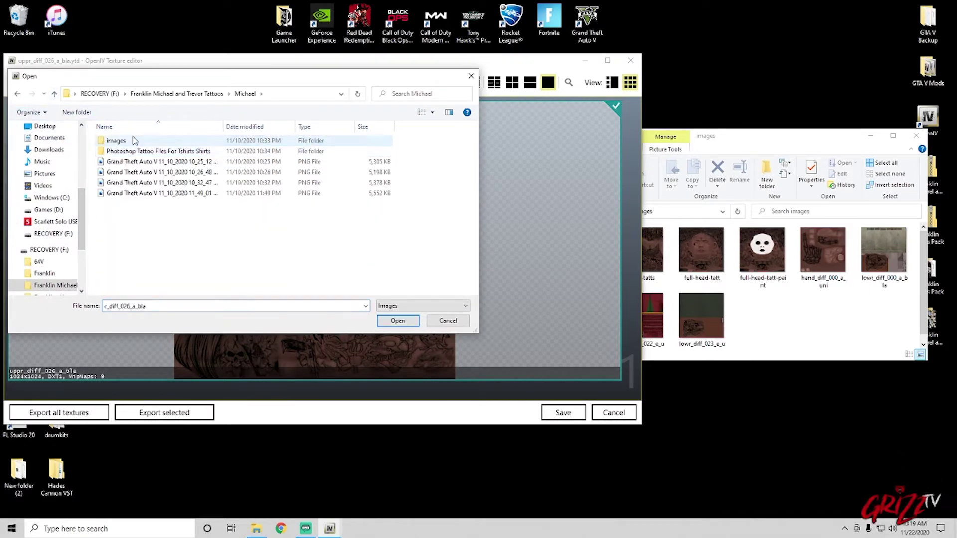
double_click(132, 141)
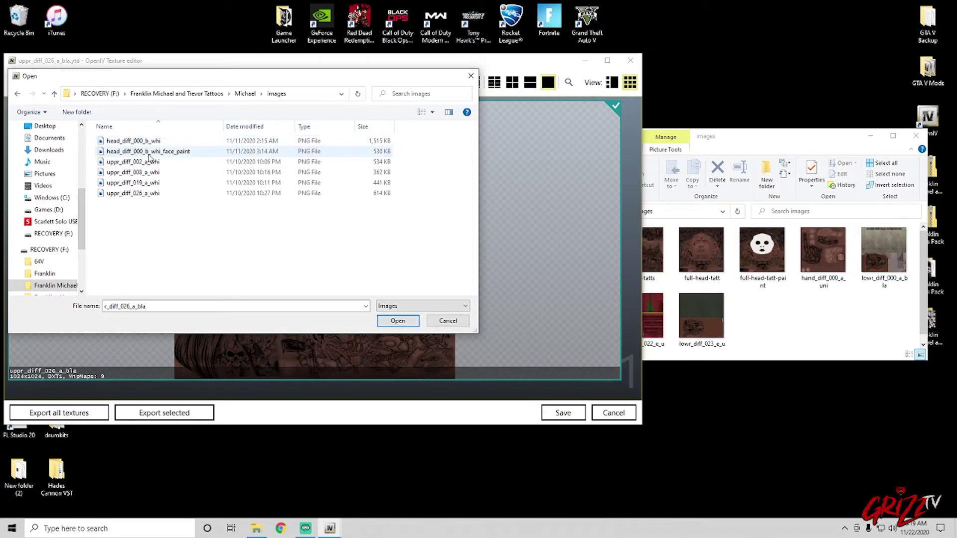
left_click(167, 183)
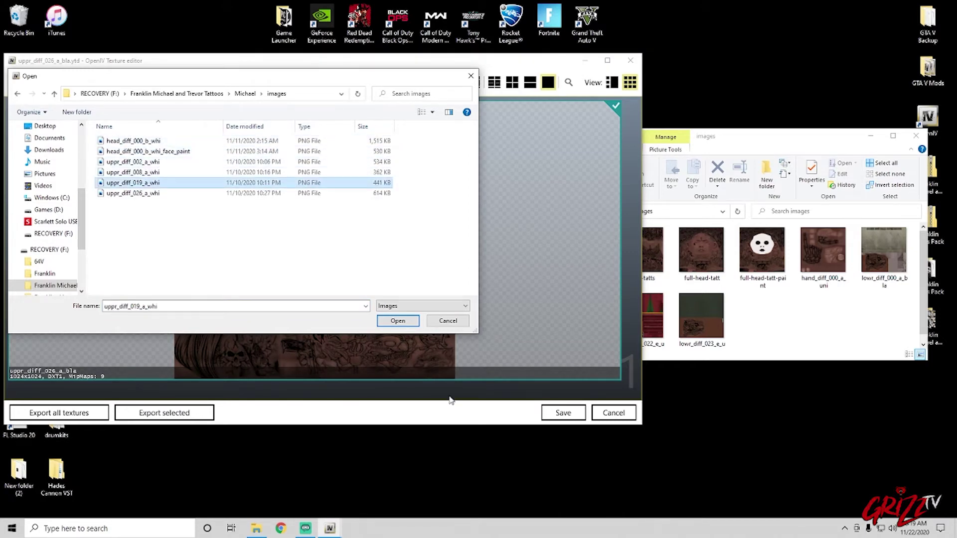
left_click(161, 194)
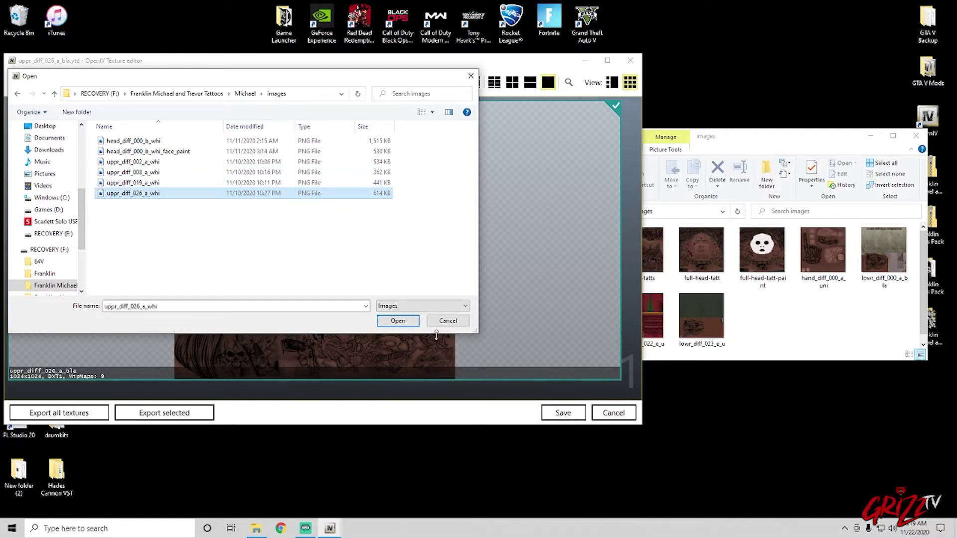
left_click(404, 321)
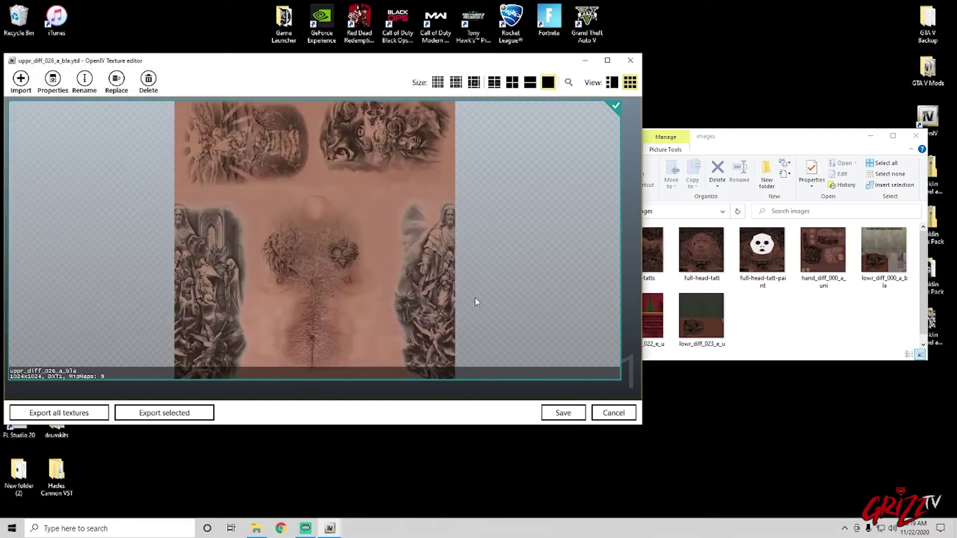
- Save the texture dictionary, then open uppr_026_r.ydd and rotate it to inspect the sleeves
left_click(564, 413)
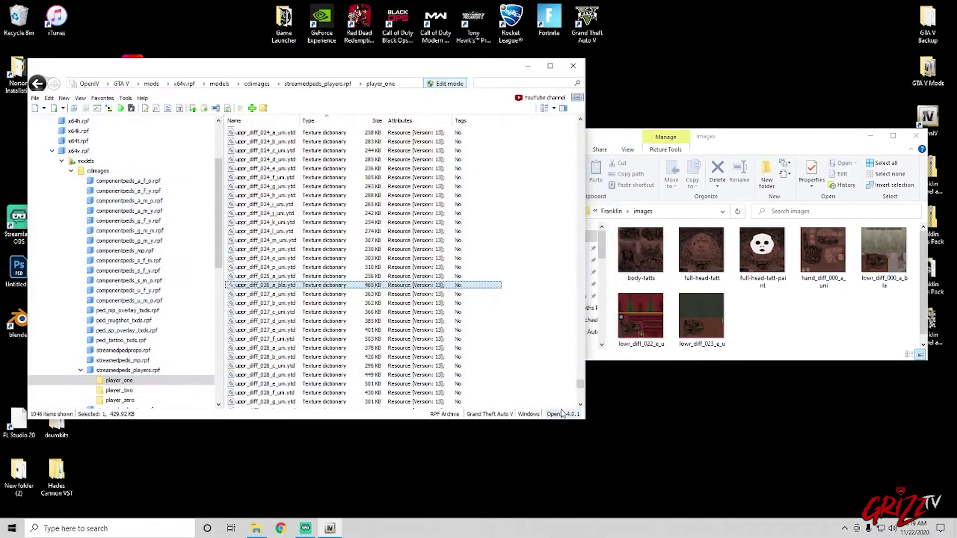
mouse_move(578, 386)
left_mouse_down()
mouse_move(584, 133)
mouse_move(587, 171)
left_mouse_up()
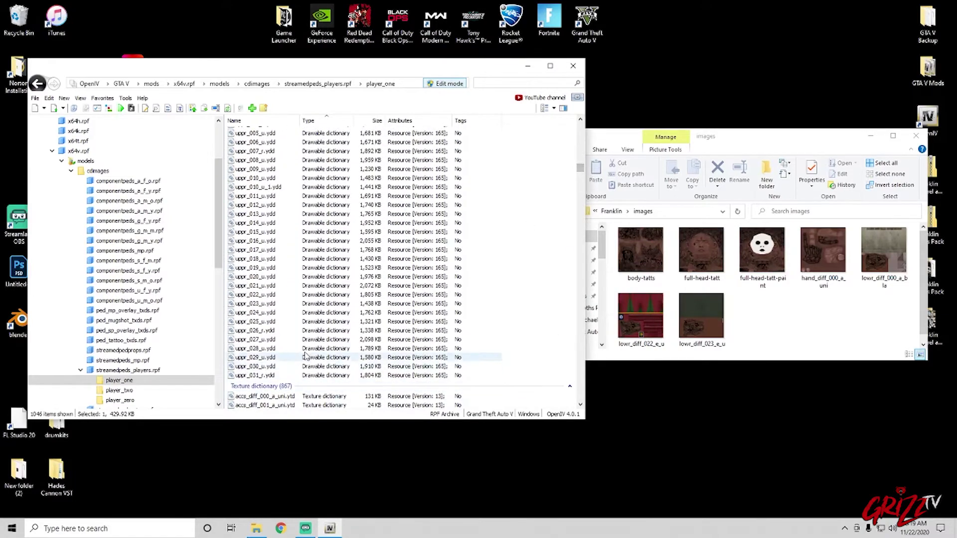
double_click(304, 329)
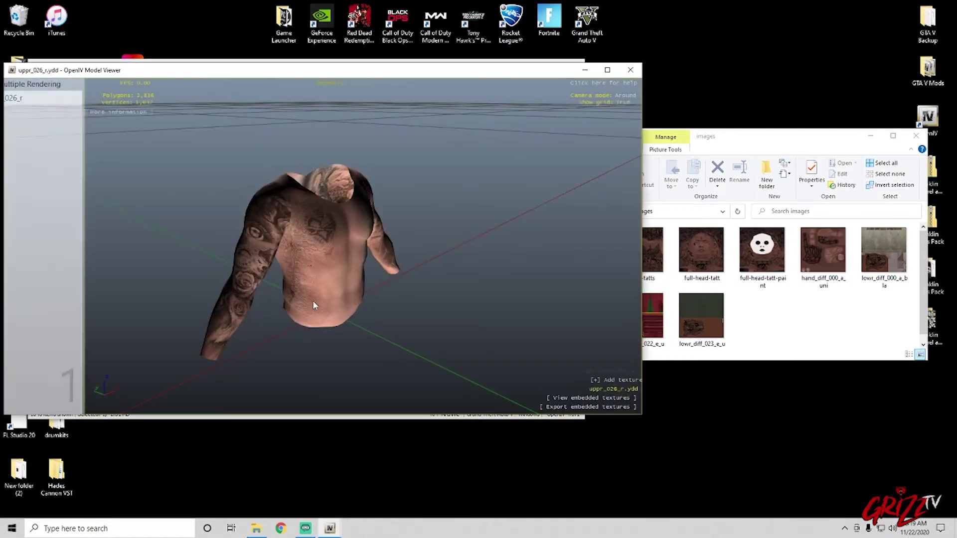
mouse_move(313, 301)
left_mouse_down()
mouse_move(386, 278)
mouse_move(313, 311)
mouse_move(489, 278)
mouse_move(342, 317)
mouse_move(474, 256)
mouse_move(288, 297)
mouse_move(408, 355)
mouse_move(343, 280)
mouse_move(399, 291)
mouse_move(291, 296)
mouse_move(331, 213)
mouse_move(287, 268)
mouse_move(285, 257)
mouse_move(401, 262)
mouse_move(178, 293)
mouse_move(397, 274)
mouse_move(382, 299)
mouse_move(181, 273)
mouse_move(366, 256)
mouse_move(307, 279)
mouse_move(343, 273)
mouse_move(288, 271)
mouse_move(419, 247)
left_mouse_up()
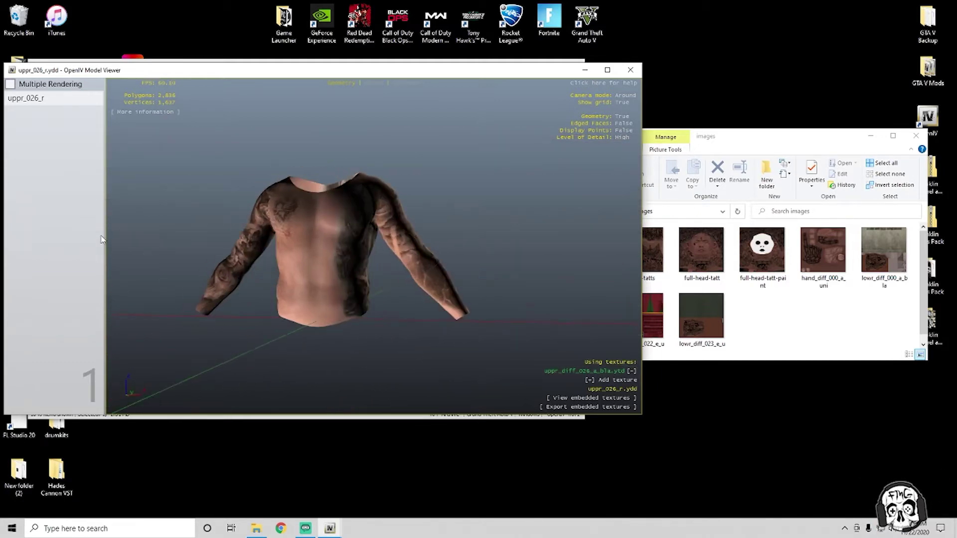
- Close the model viewer and replace uppr_diff_026_a_bla with Franklin's body-tatts image again
left_click(631, 76)
scroll(290, 347, "down", 5)
scroll(290, 345, "down", 5)
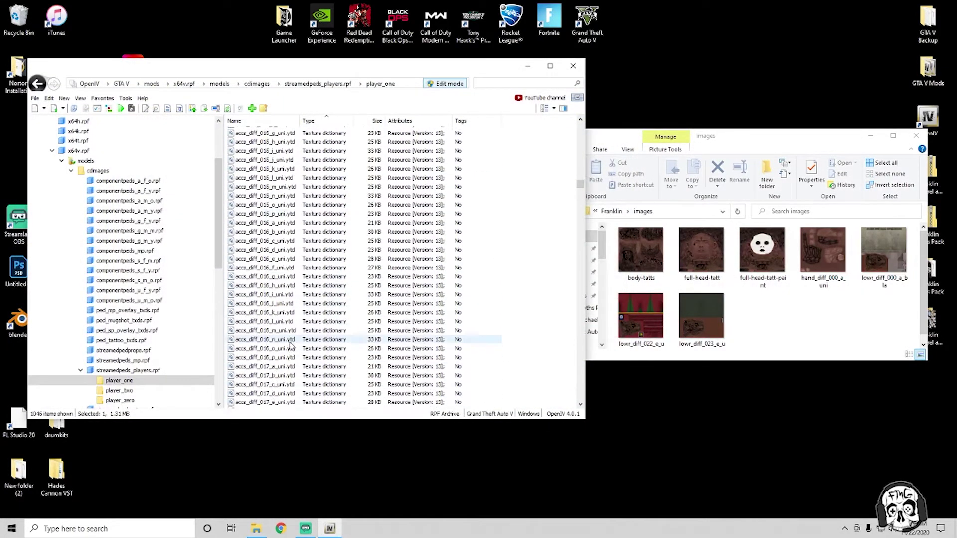
scroll(291, 346, "down", 5)
scroll(289, 347, "down", 5)
scroll(286, 349, "down", 5)
scroll(284, 352, "down", 5)
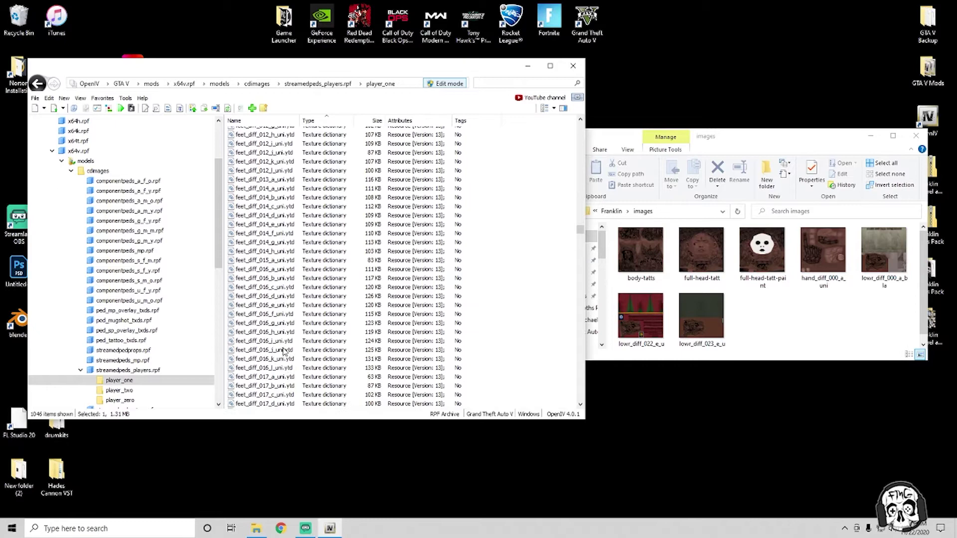
scroll(284, 352, "down", 5)
scroll(284, 351, "down", 5)
scroll(285, 352, "down", 5)
scroll(284, 351, "down", 5)
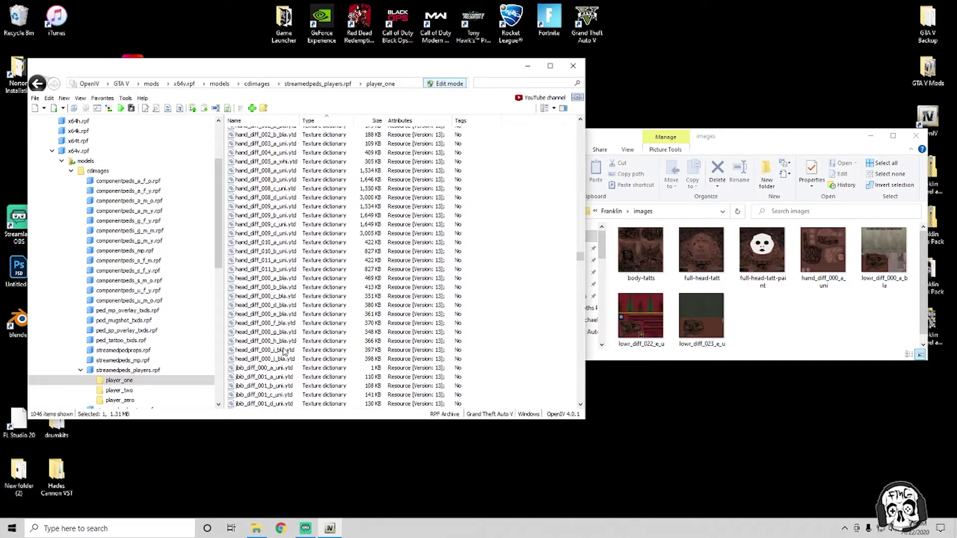
scroll(284, 352, "down", 5)
scroll(285, 351, "down", 5)
scroll(284, 352, "down", 5)
scroll(285, 352, "down", 5)
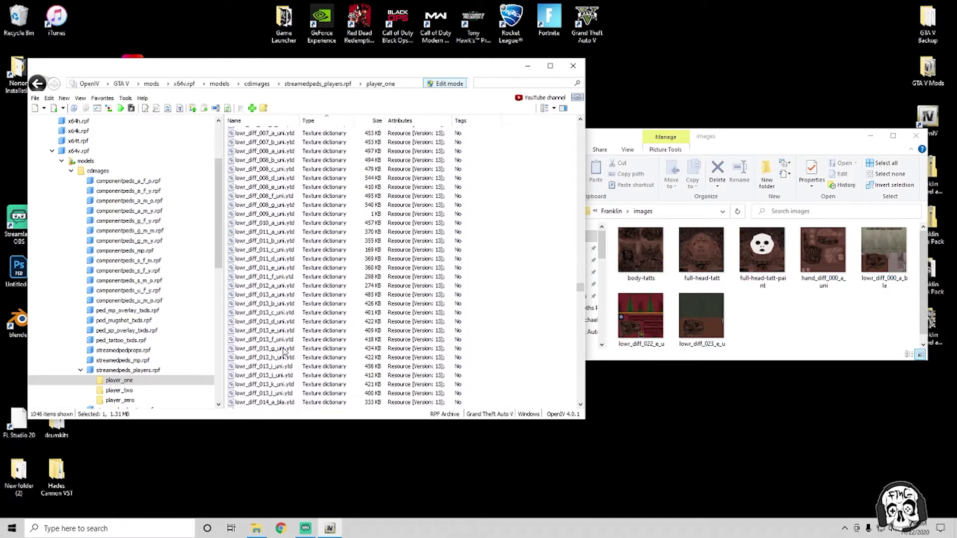
scroll(284, 353, "down", 5)
scroll(284, 353, "down", 5)
scroll(284, 352, "down", 5)
scroll(285, 352, "down", 5)
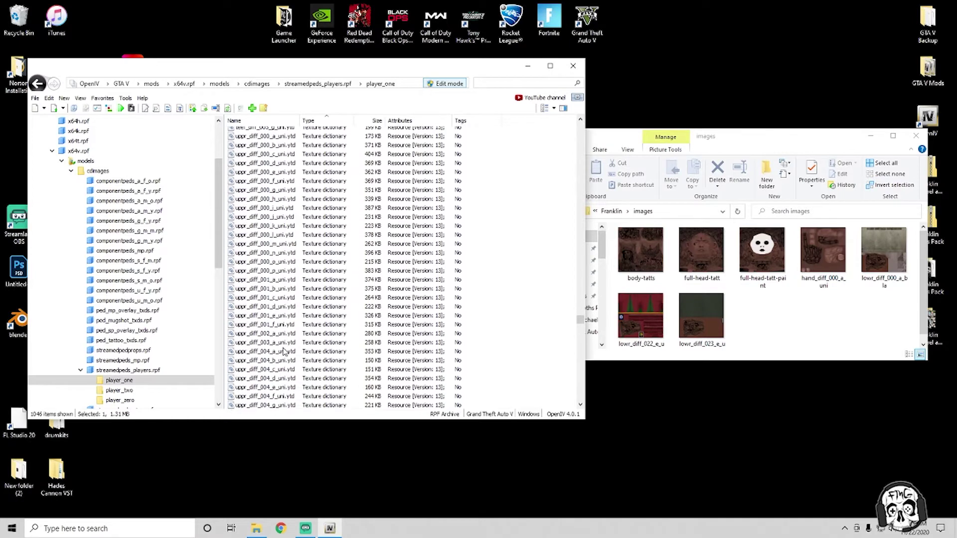
scroll(284, 352, "down", 3)
scroll(284, 353, "down", 3)
scroll(284, 353, "down", 3)
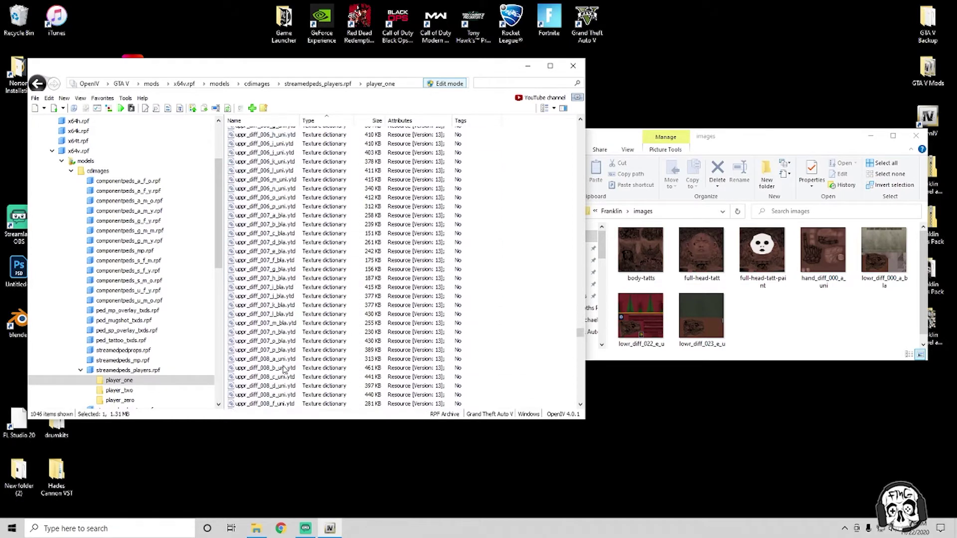
scroll(284, 352, "down", 3)
scroll(285, 369, "down", 3)
scroll(285, 368, "down", 3)
scroll(284, 369, "down", 3)
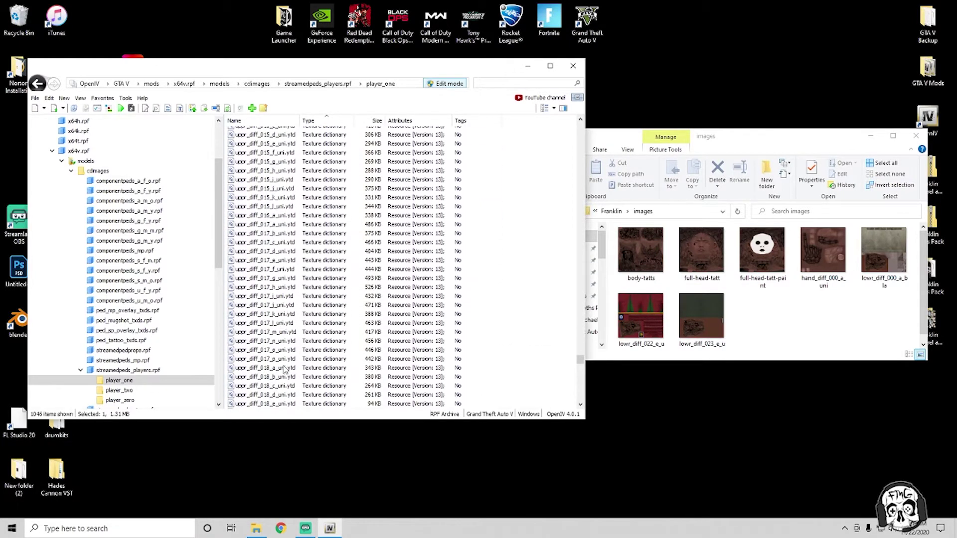
scroll(284, 369, "down", 3)
scroll(285, 372, "down", 4)
scroll(284, 372, "down", 4)
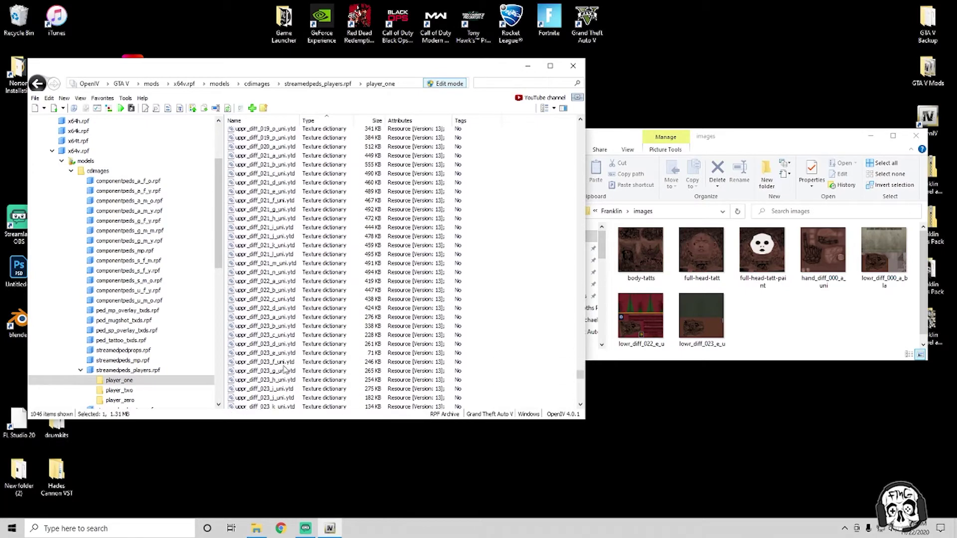
scroll(285, 372, "down", 4)
scroll(284, 375, "down", 4)
scroll(285, 372, "down", 4)
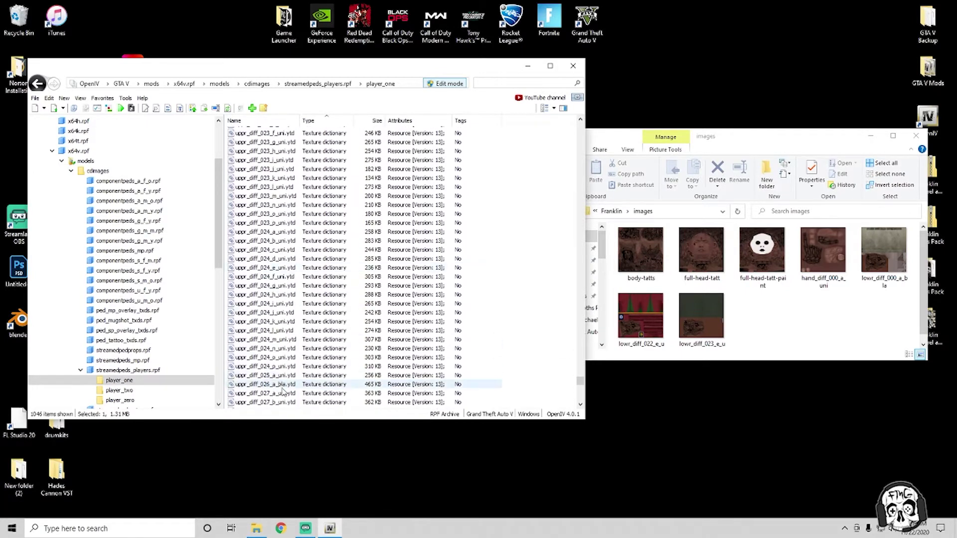
double_click(265, 384)
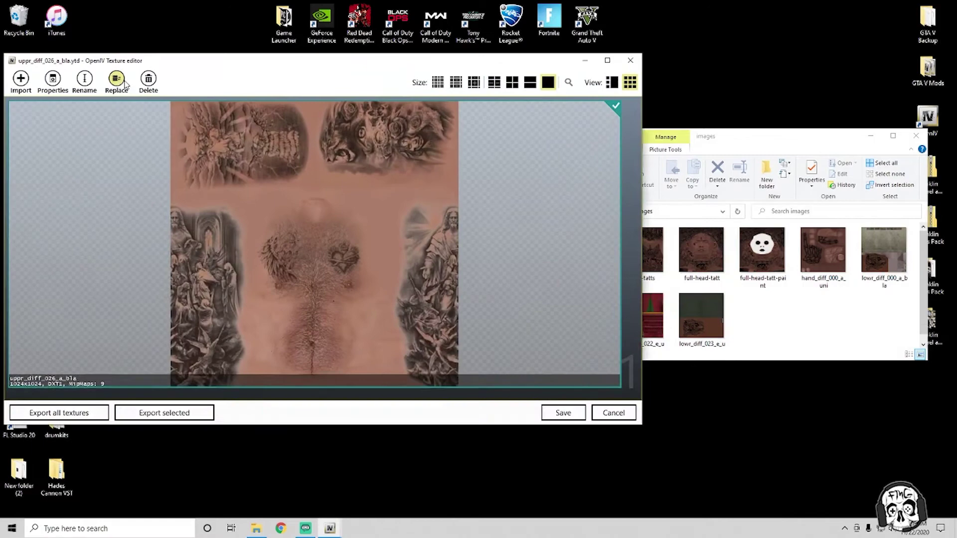
left_click(21, 81)
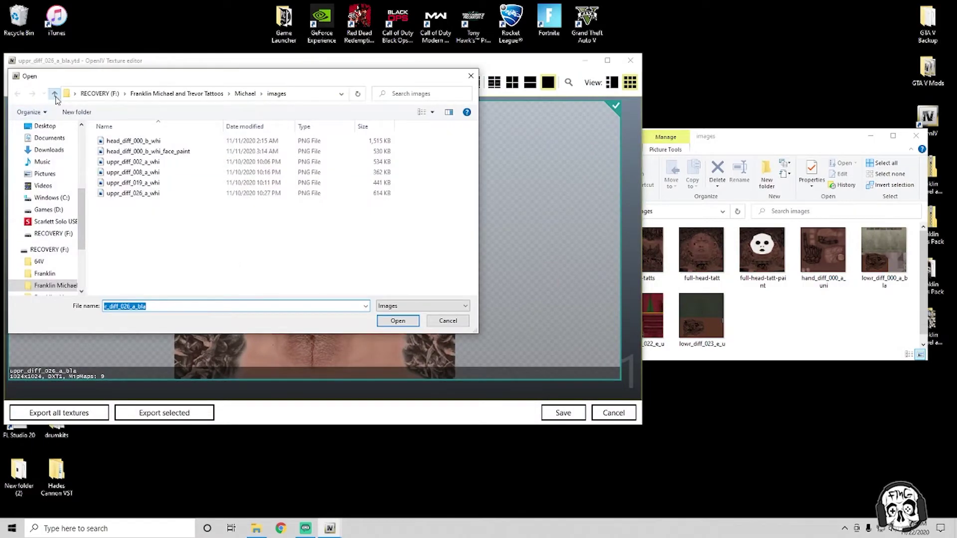
left_click(55, 94)
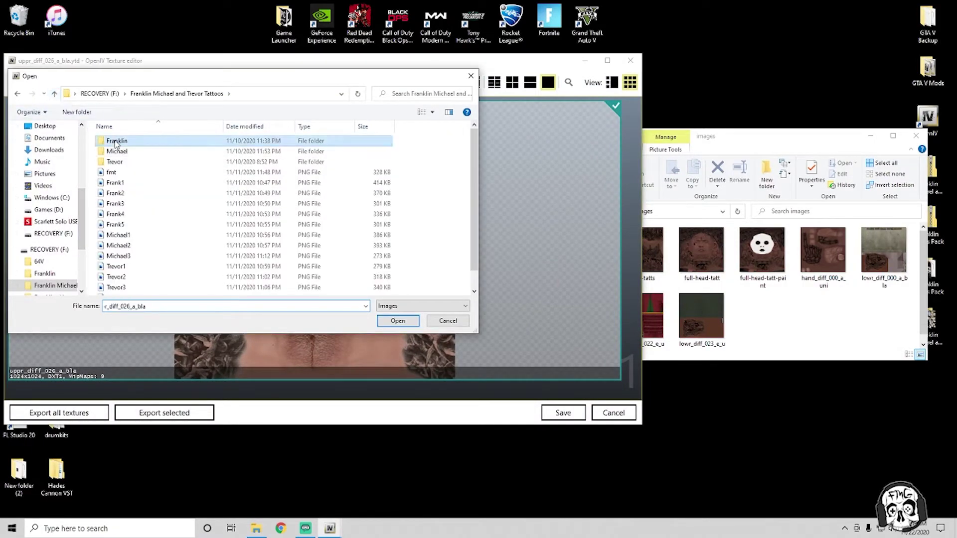
double_click(112, 140)
double_click(131, 151)
left_click(131, 142)
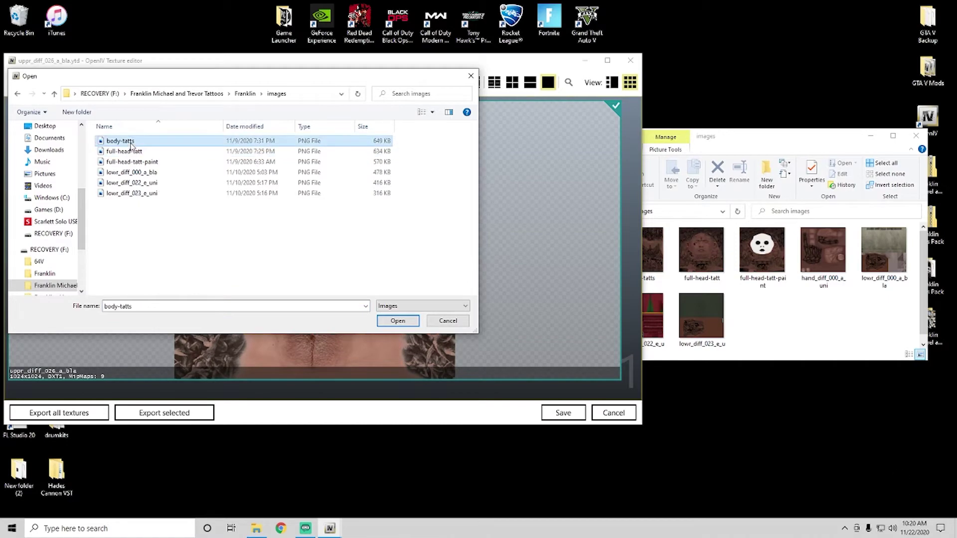
left_click(398, 321)
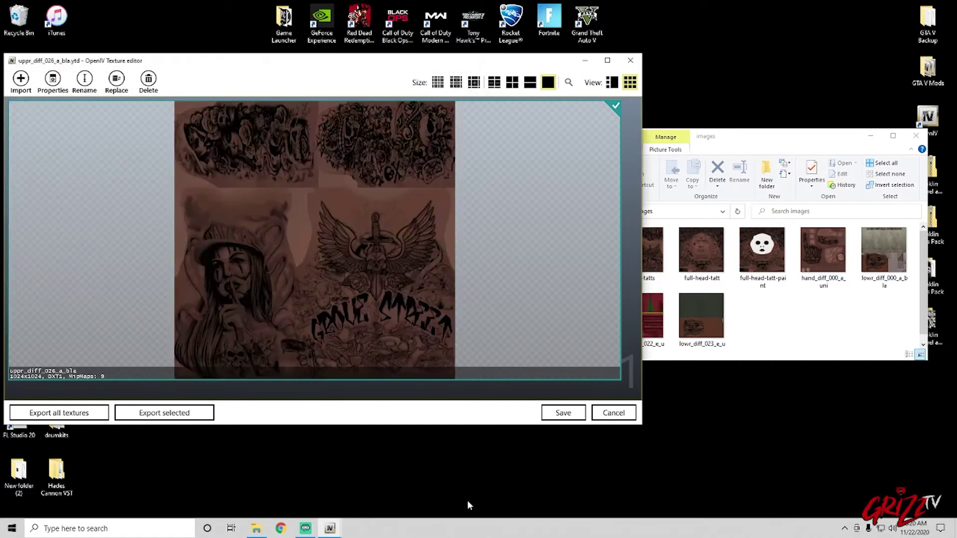
- Close the texture editor and preview uppr_026_r.ydd from front, back and side views
left_click(564, 413)
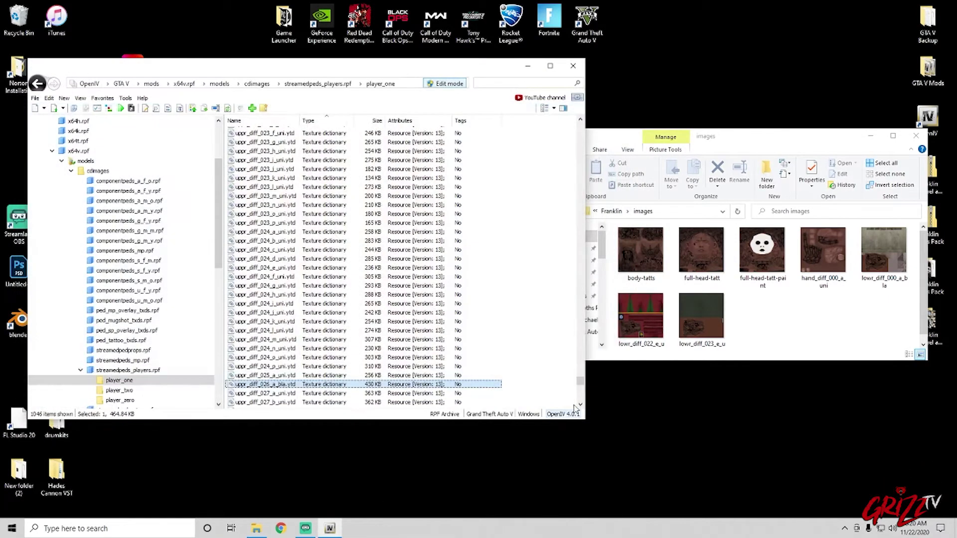
left_click_drag(581, 385, 597, 131)
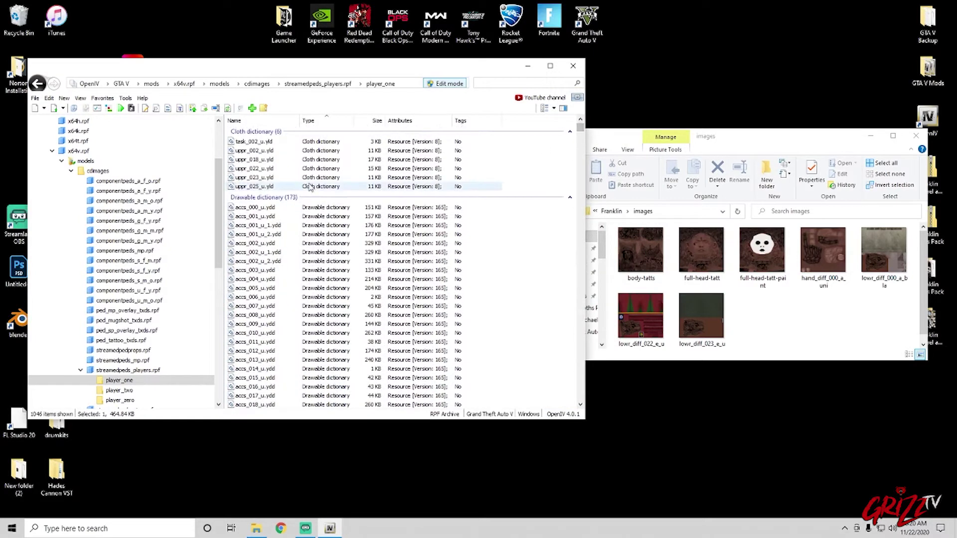
scroll(297, 305, "down", 5)
scroll(295, 310, "down", 10)
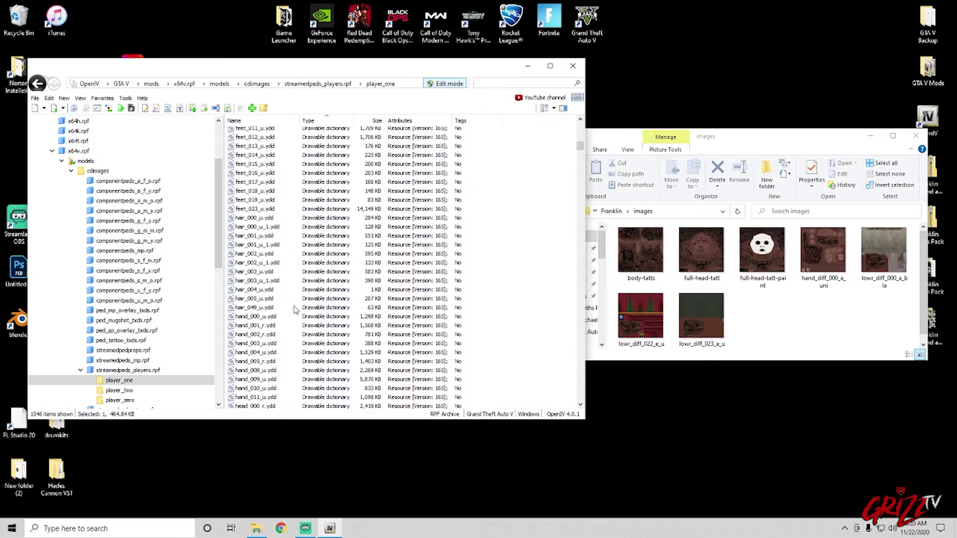
scroll(296, 310, "down", 5)
scroll(295, 310, "down", 5)
scroll(295, 310, "down", 5)
scroll(295, 310, "down", 5)
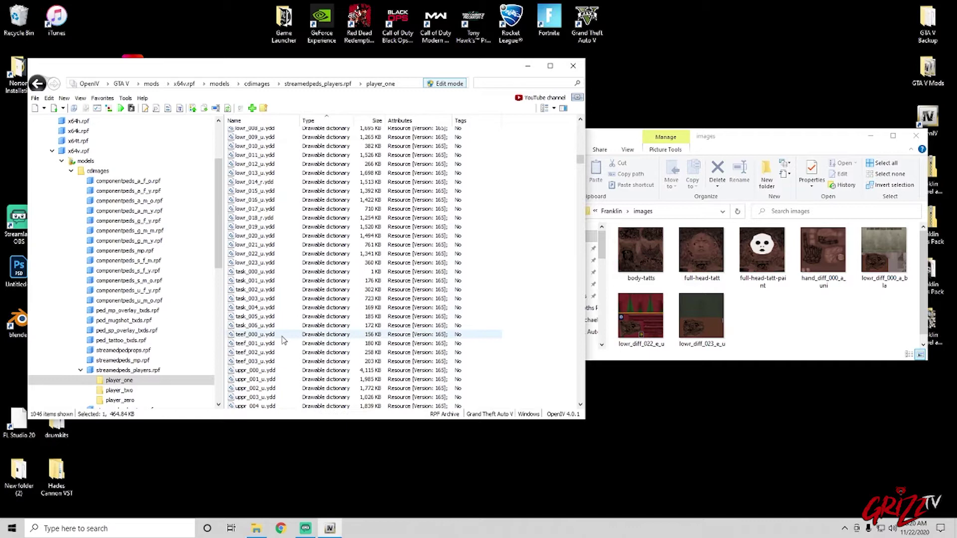
scroll(295, 309, "down", 5)
scroll(292, 299, "down", 5)
scroll(282, 254, "down", 5)
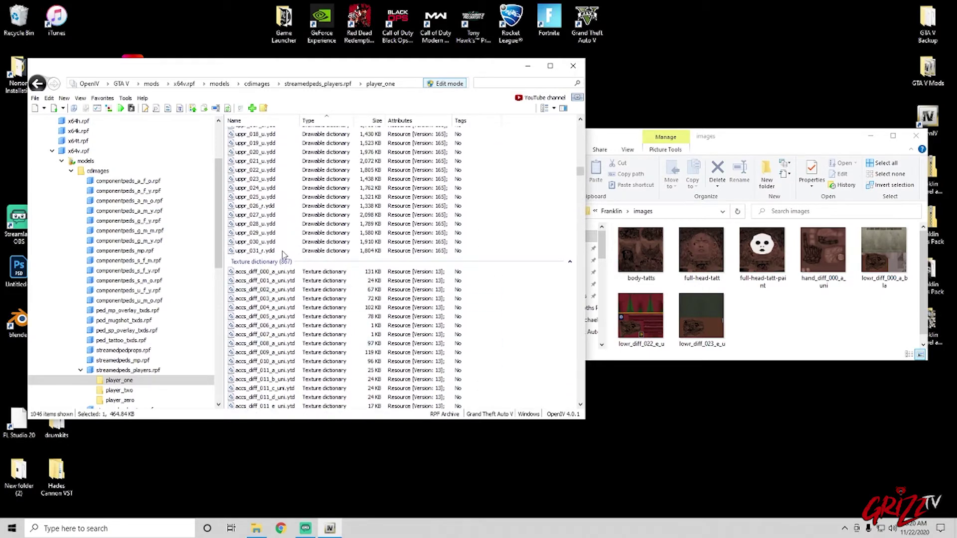
left_click(280, 207)
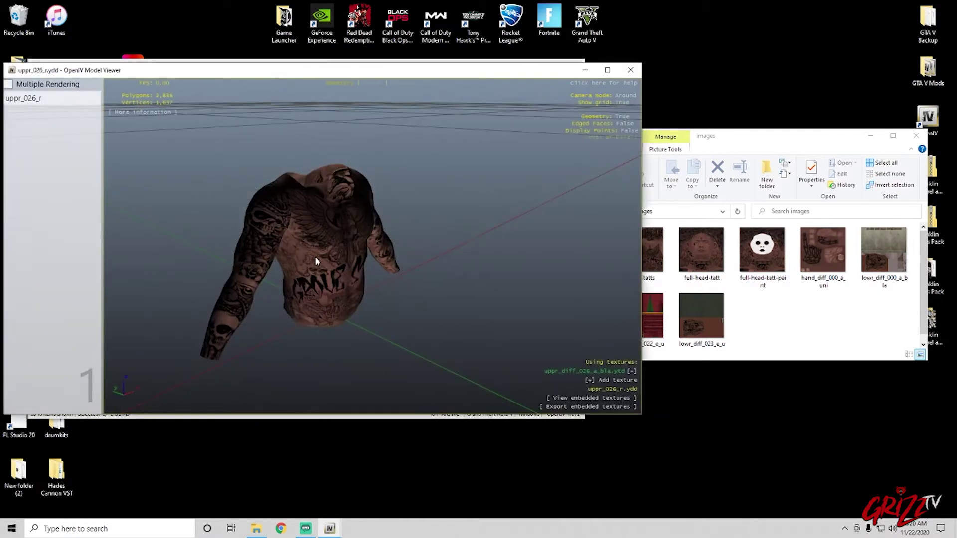
left_click_drag(315, 256, 256, 266)
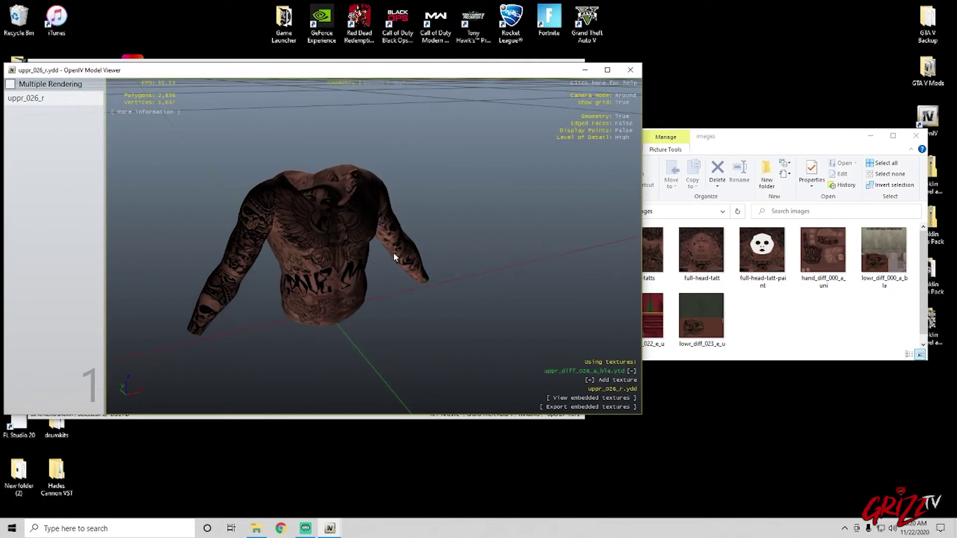
left_click_drag(394, 257, 229, 207)
mouse_move(336, 231)
left_mouse_down()
mouse_move(430, 267)
mouse_move(127, 265)
left_mouse_up()
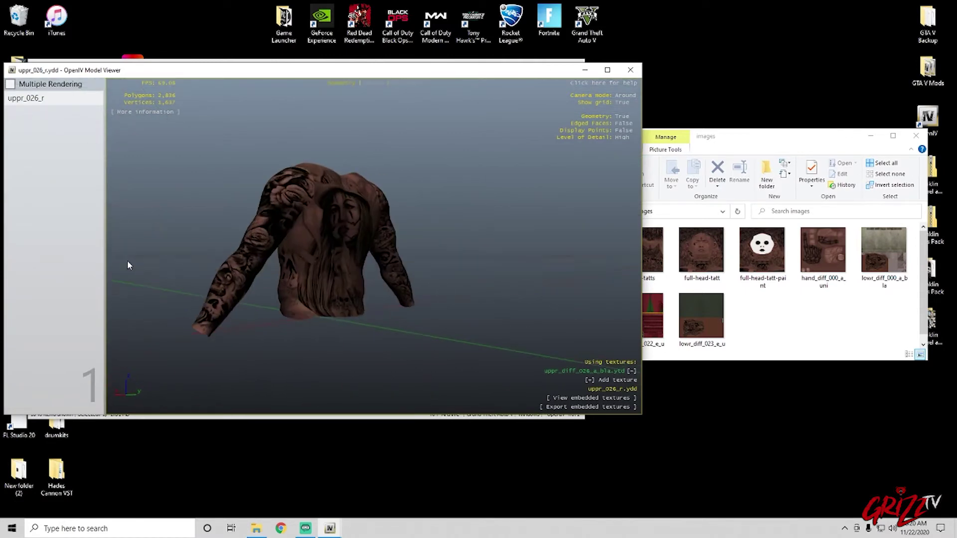
left_click_drag(344, 300, 136, 262)
mouse_move(392, 268)
left_mouse_down()
mouse_move(180, 303)
mouse_move(301, 267)
mouse_move(352, 377)
left_mouse_up()
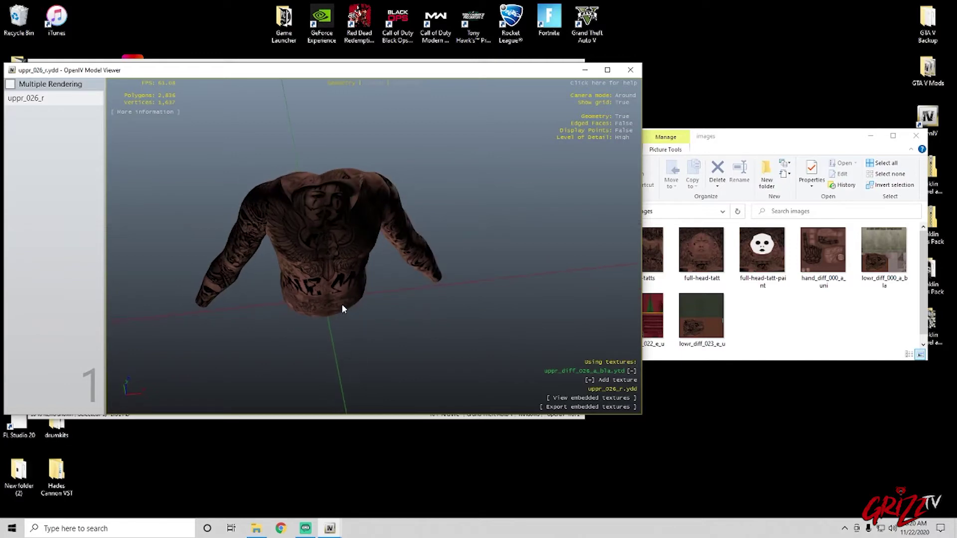
mouse_move(343, 308)
left_mouse_down()
mouse_move(325, 214)
mouse_move(517, 227)
mouse_move(310, 277)
mouse_move(432, 281)
mouse_move(588, 266)
left_mouse_up()
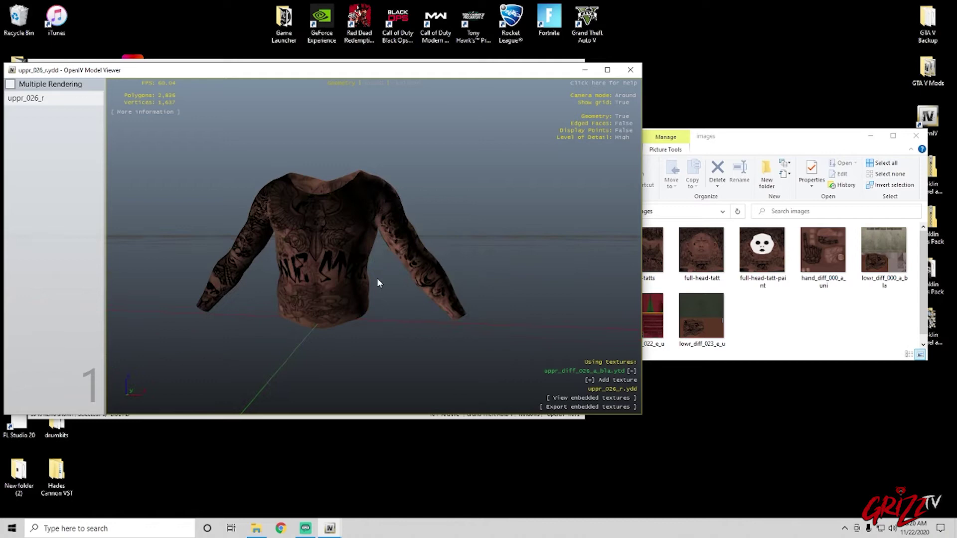
left_click(630, 69)
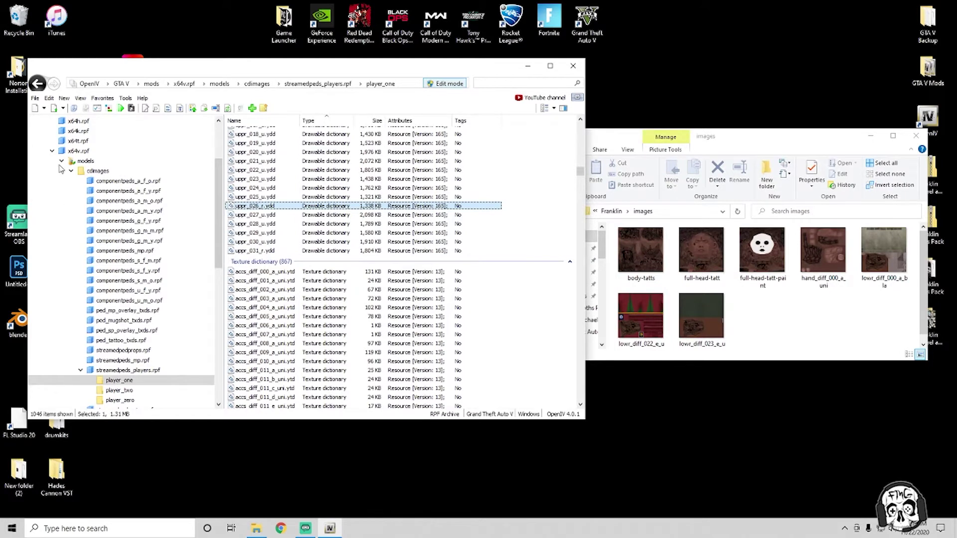
left_click(70, 171)
left_click(52, 153)
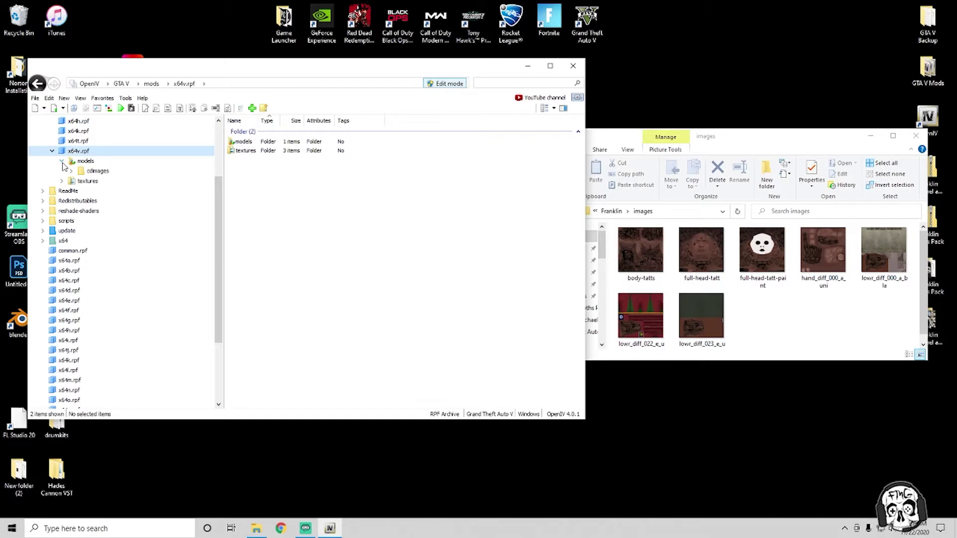
left_click(62, 164)
left_click(85, 161)
left_click(308, 142)
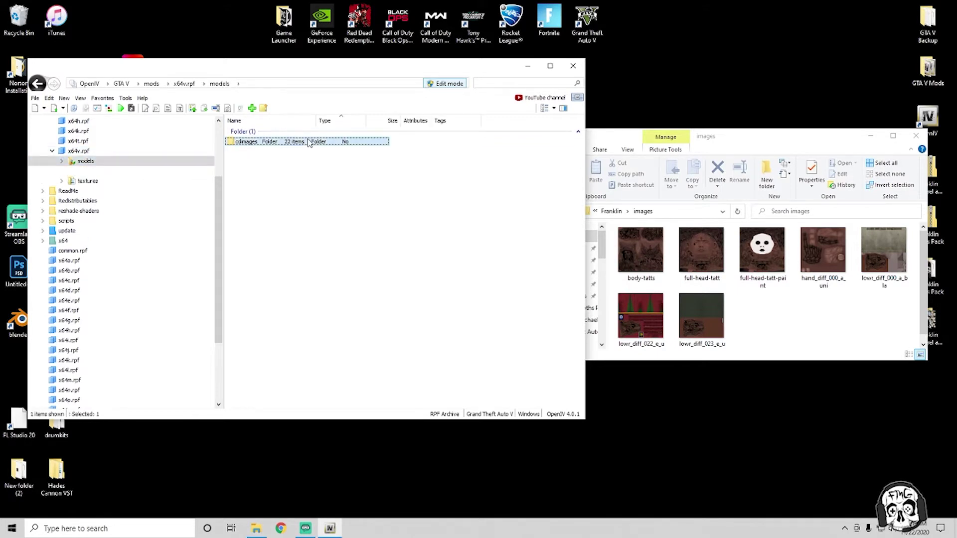
double_click(309, 143)
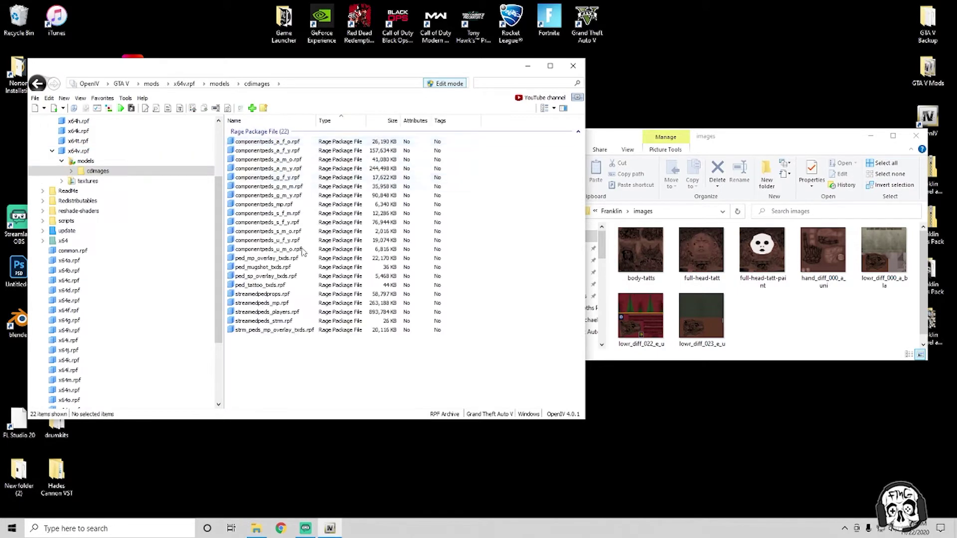
double_click(301, 313)
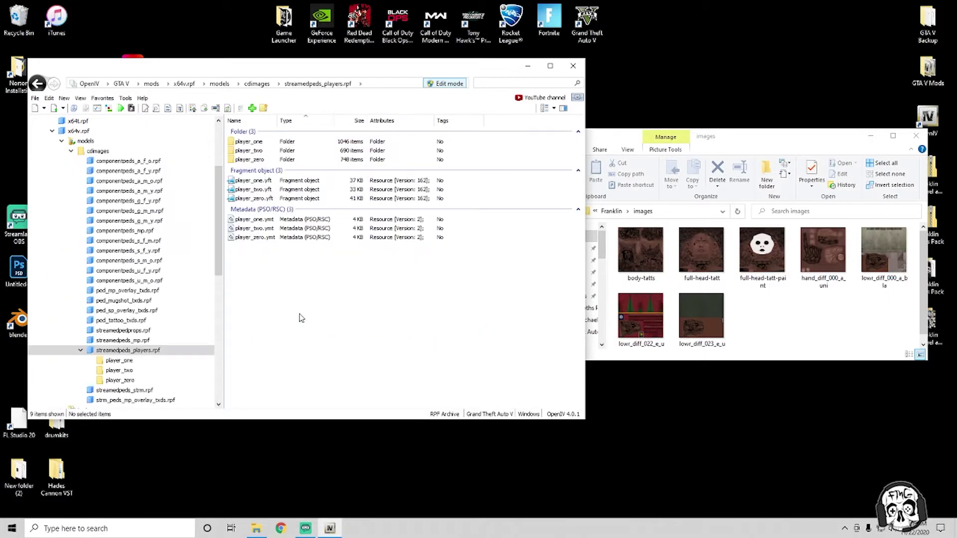
double_click(266, 143)
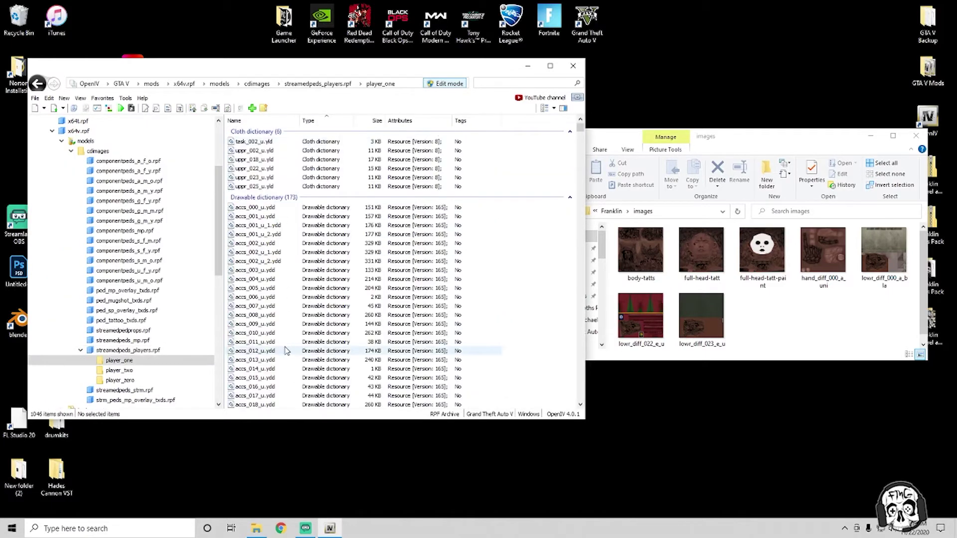
scroll(285, 346, "down", 3)
scroll(285, 346, "down", 10)
scroll(285, 346, "down", 10)
scroll(286, 346, "down", 5)
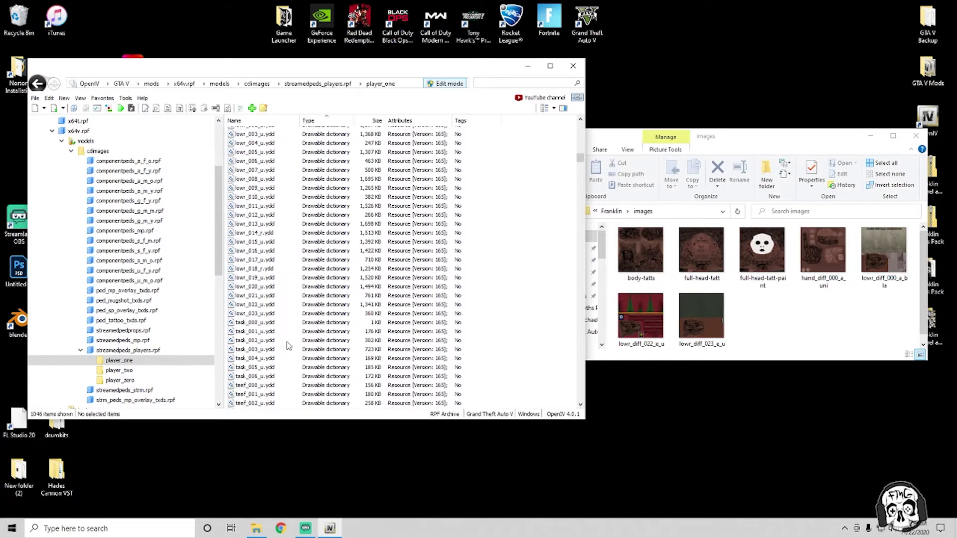
scroll(287, 345, "down", 10)
scroll(288, 345, "down", 5)
scroll(288, 345, "down", 5)
scroll(289, 345, "down", 5)
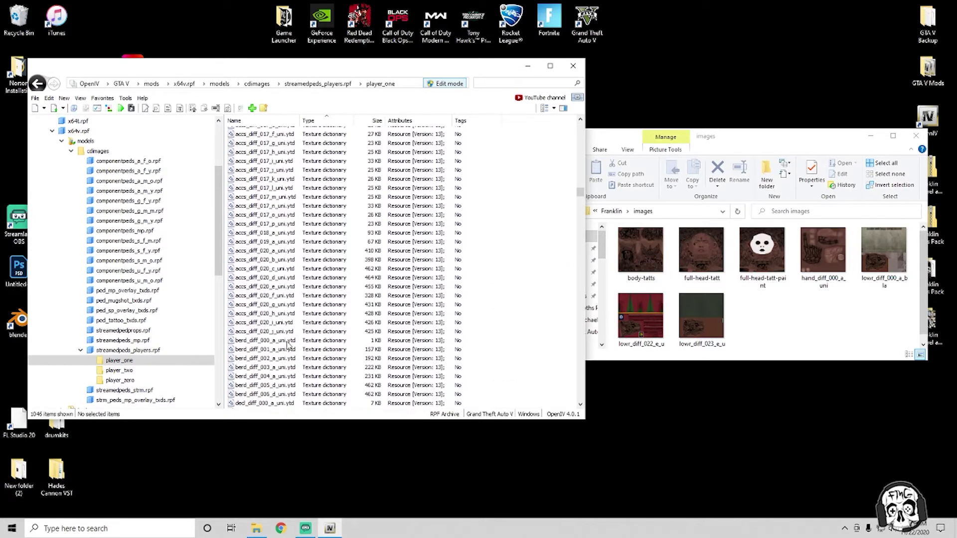
scroll(291, 344, "down", 5)
scroll(290, 344, "down", 5)
scroll(291, 344, "down", 5)
scroll(291, 345, "down", 5)
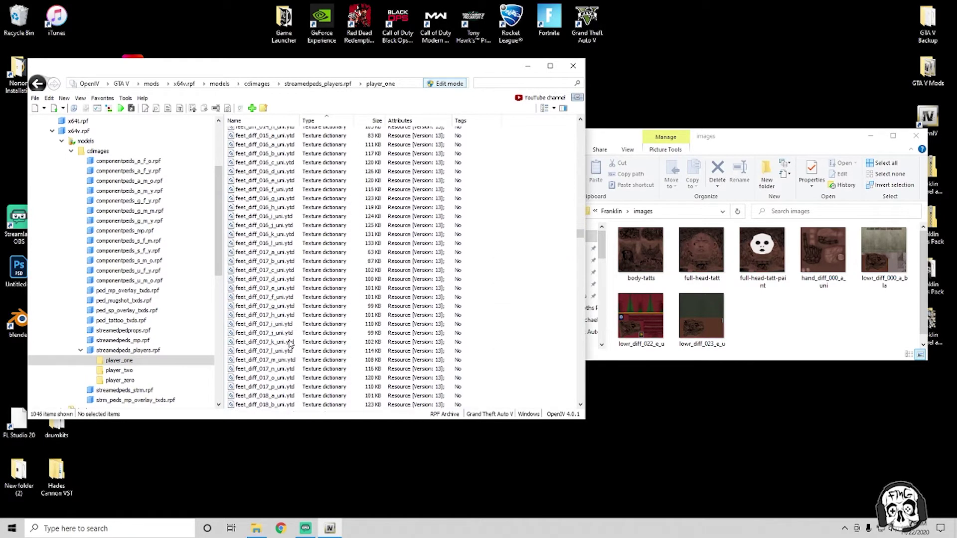
scroll(290, 344, "down", 5)
scroll(290, 344, "down", 3)
scroll(293, 351, "down", 3)
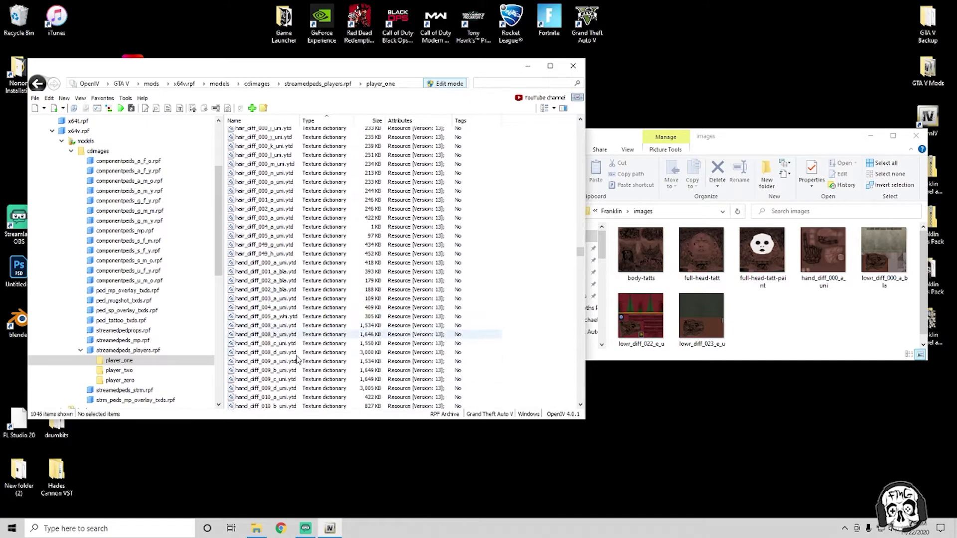
scroll(297, 361, "down", 3)
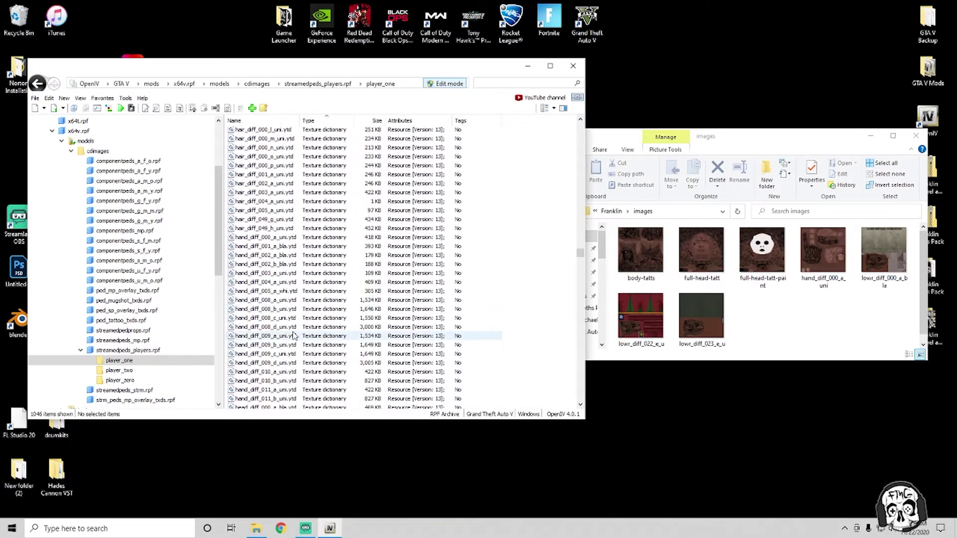
- Open hand_diff_009_a_uni.ytd in the Texture editor
double_click(293, 336)
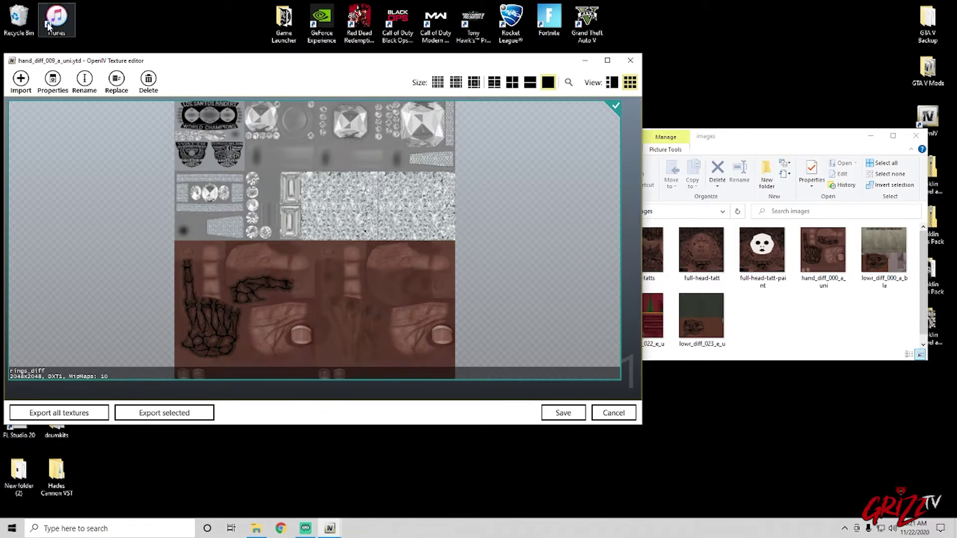
- Pick hand_diff_008_a_uni from Hand Tatts For Iced Out Jewlery Mod, then cancel and close the editor
left_click(116, 79)
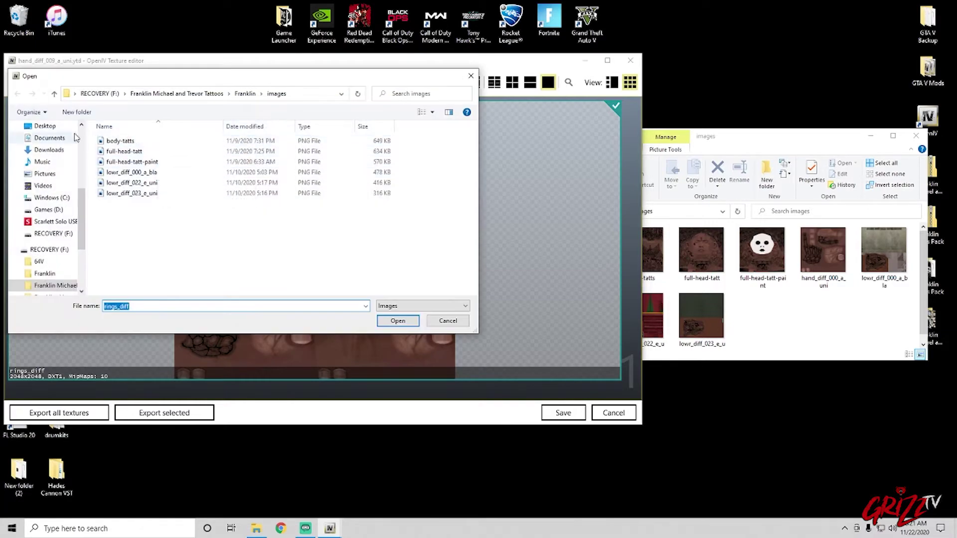
left_click(55, 94)
double_click(132, 141)
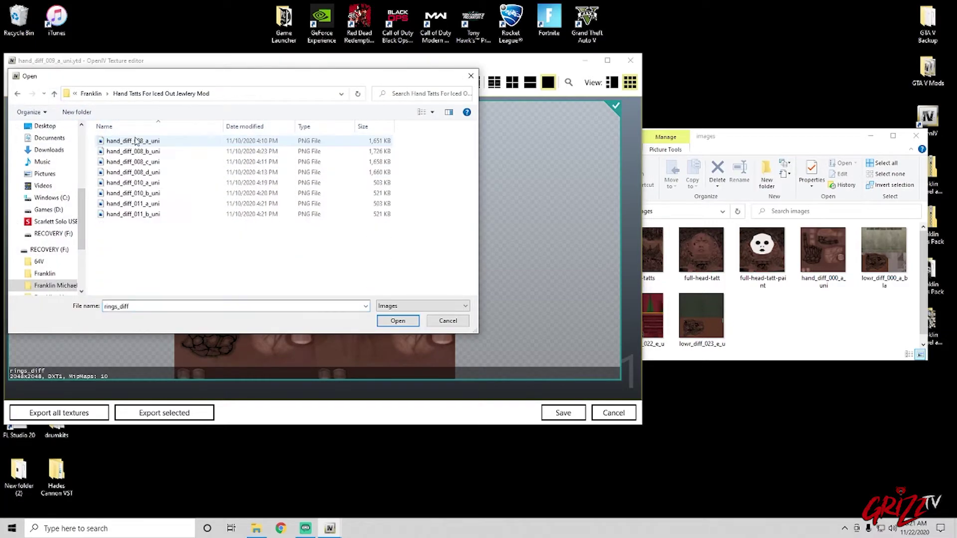
left_click(196, 142)
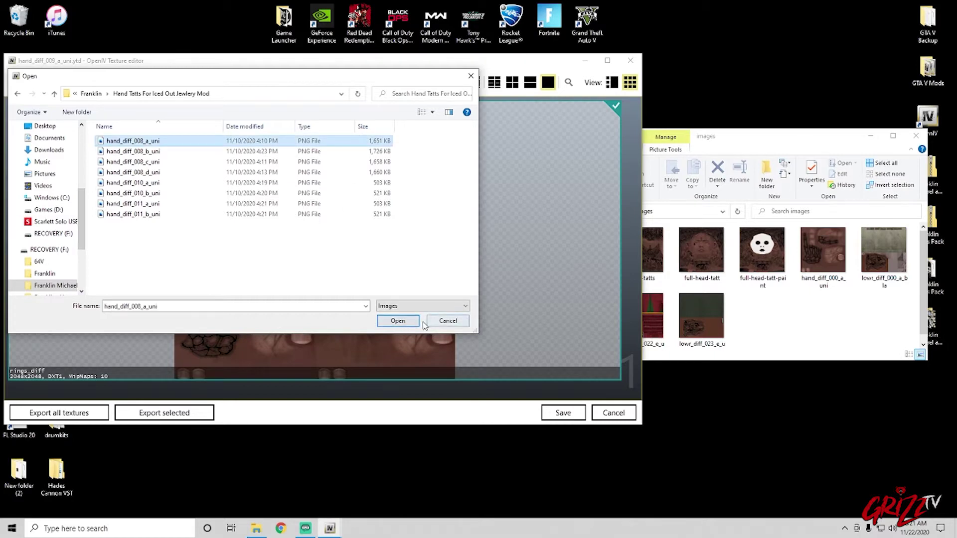
left_click(449, 320)
left_click(546, 410)
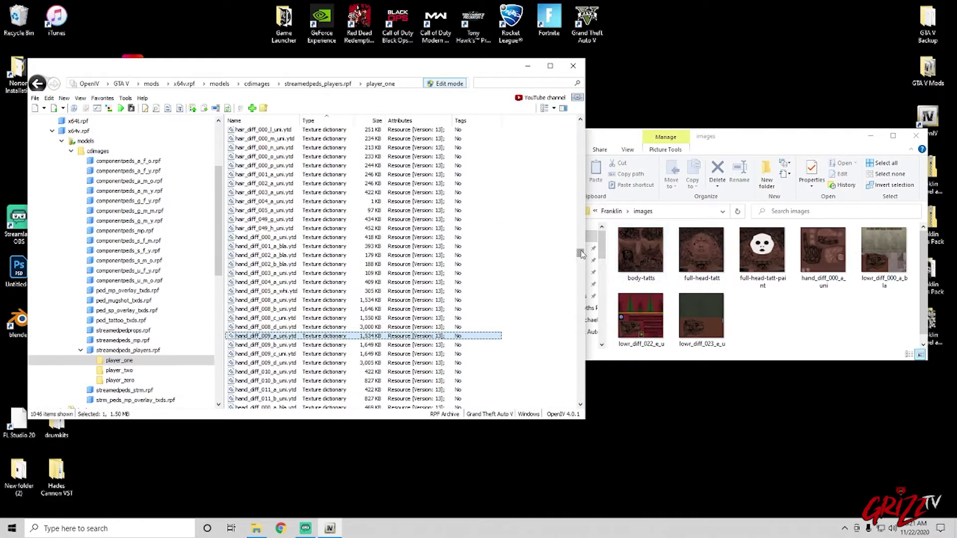
scroll(418, 321, "down", 10)
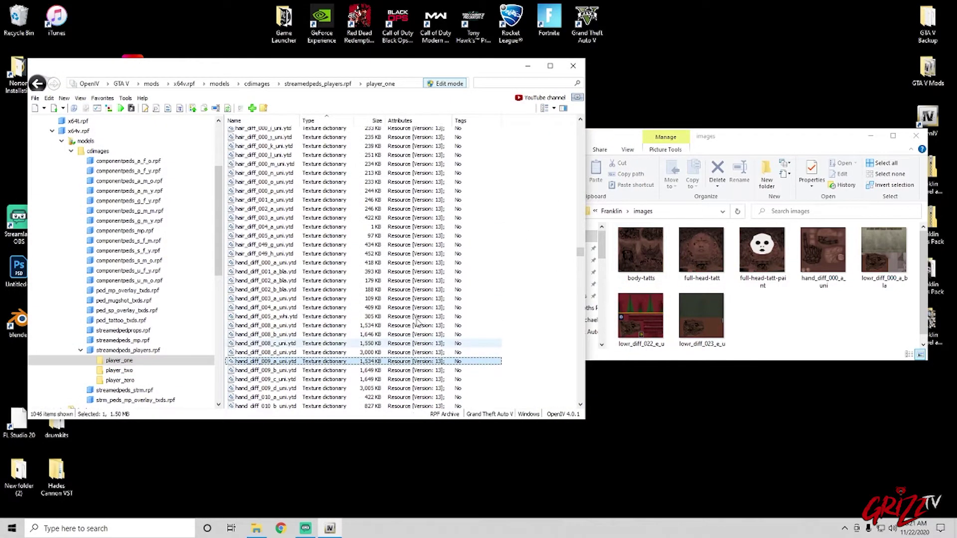
- View the uppr_diff_004_a_uni texture, then close the viewer and OpenIV
double_click(419, 322)
left_click(631, 61)
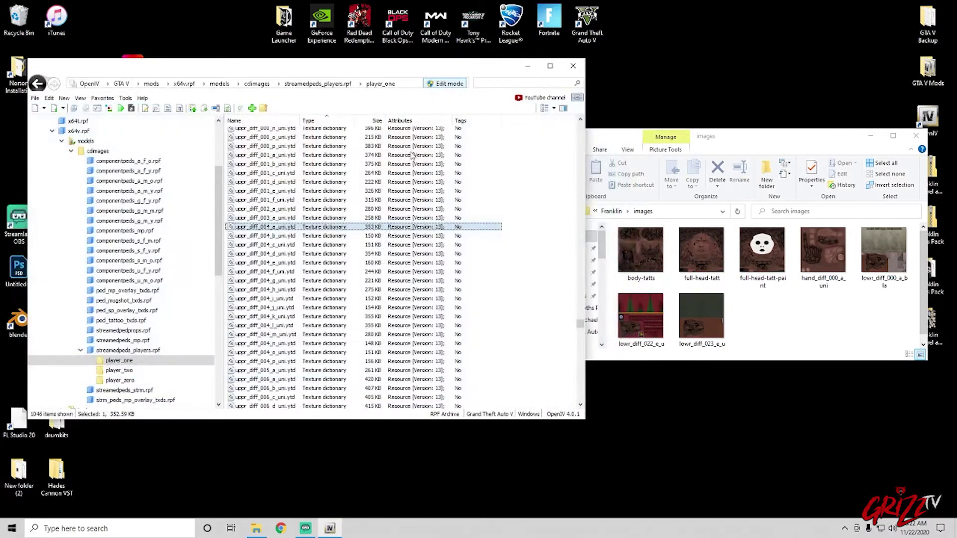
left_click(574, 68)
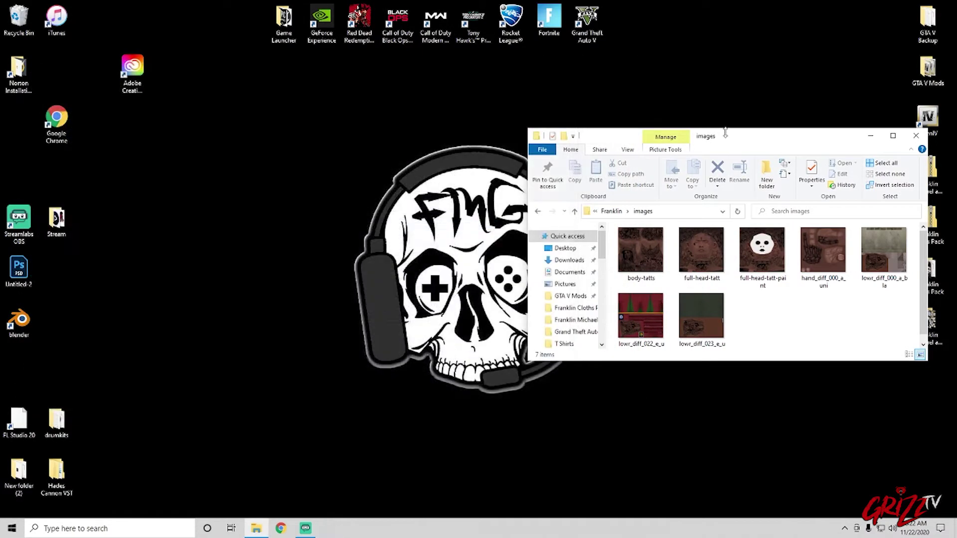
- Open the uppr_diff_004_j_uni PSD from Franklin's Photoshop Files for Tshirts and Shorts folder
left_click_drag(725, 132, 652, 125)
left_click(502, 207)
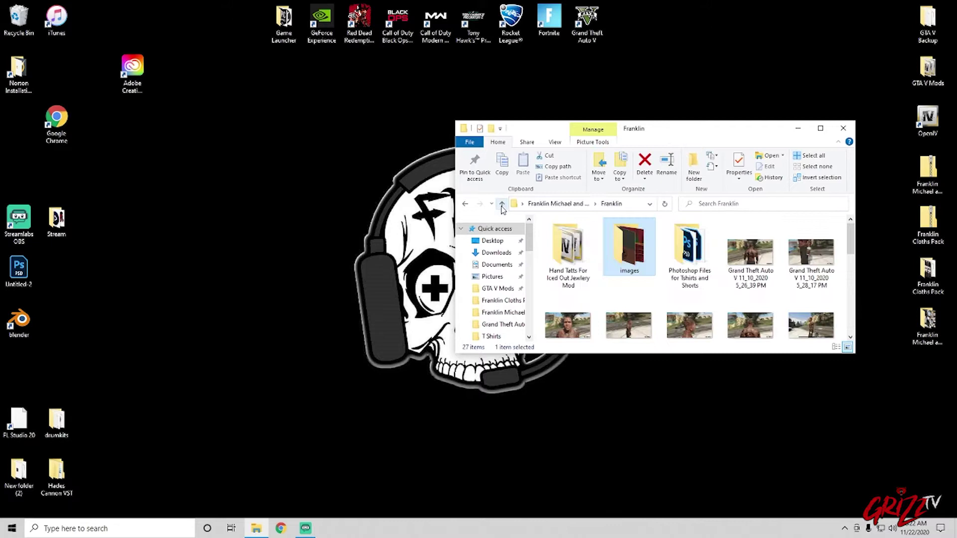
double_click(689, 250)
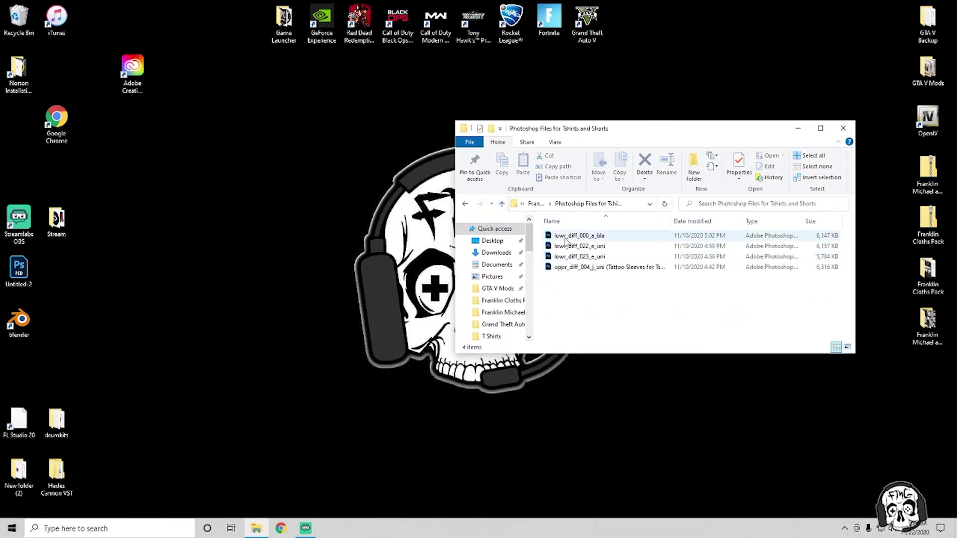
double_click(589, 269)
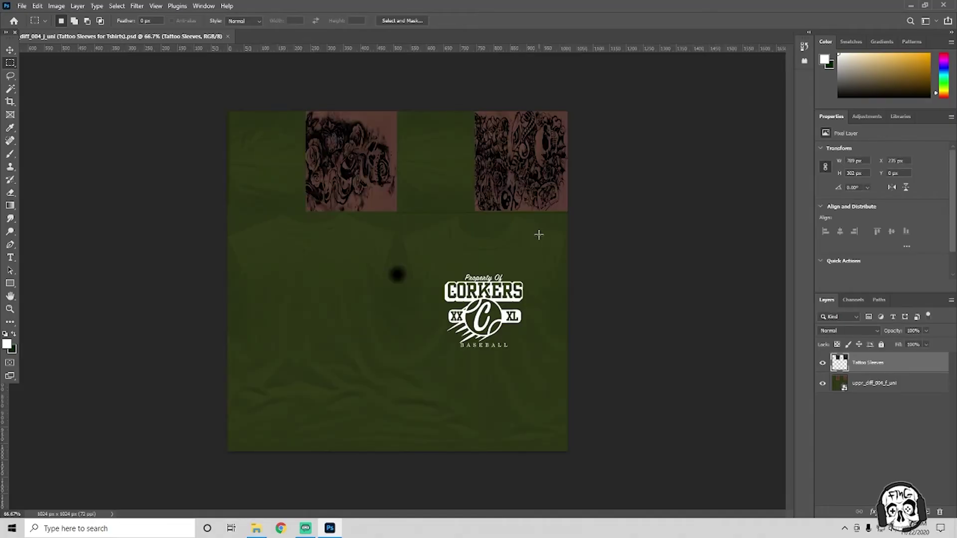
- Move the Tattoo Sleeves layer down and back to the top edge, then restore Explorer
left_click(10, 50)
left_click_drag(341, 176, 331, 285)
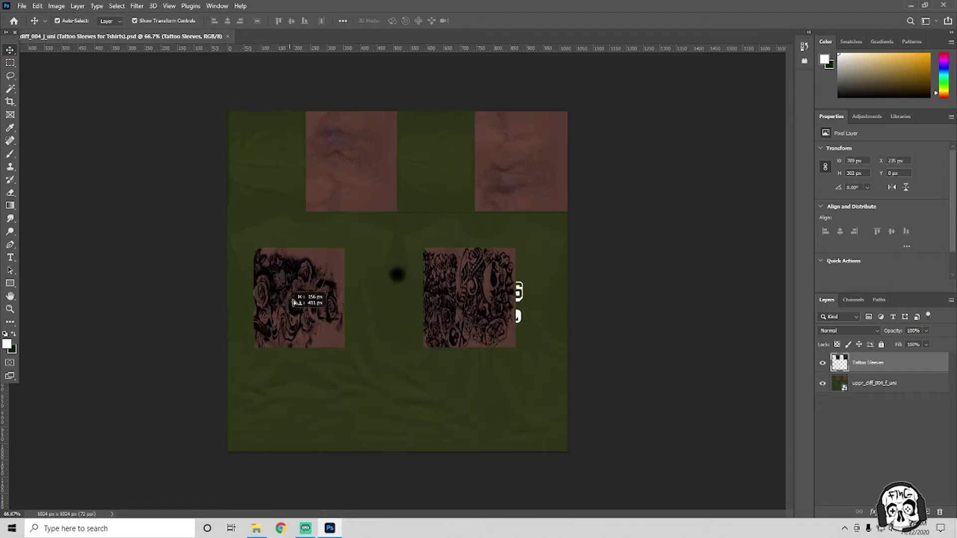
left_click_drag(329, 285, 343, 176)
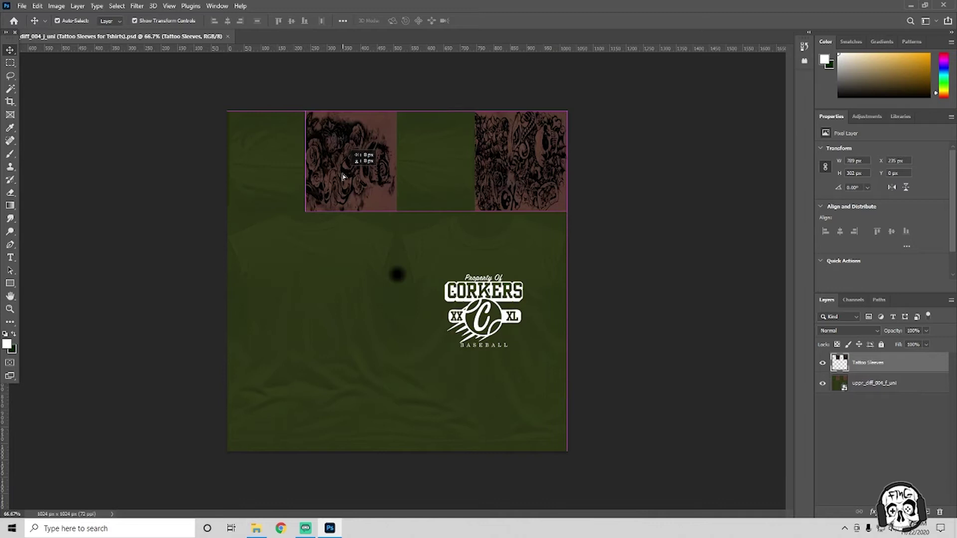
left_click(124, 251)
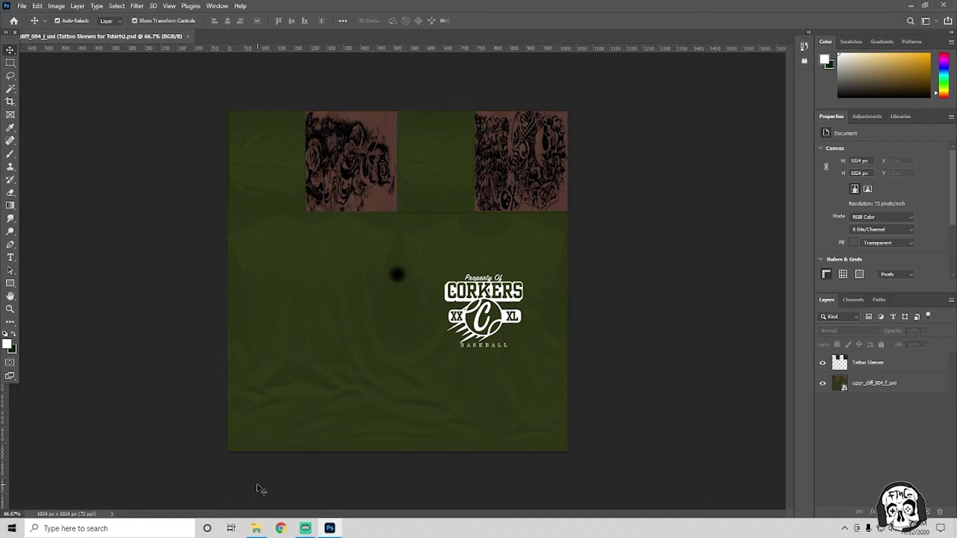
left_click(256, 528)
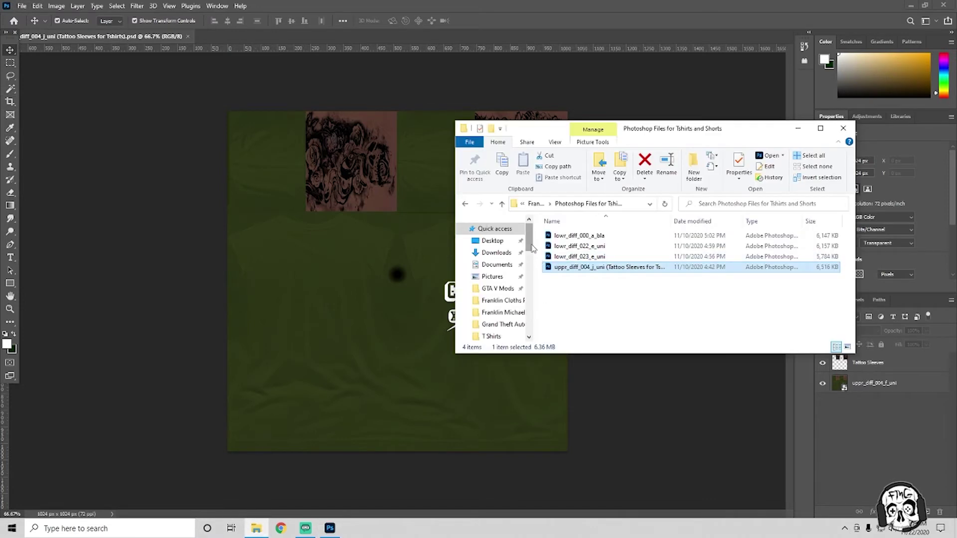
- Browse Franklin Cloths Pack > T Shirts, then switch to the RECOVERY (F:) drive root
left_click(526, 301)
left_click(629, 249)
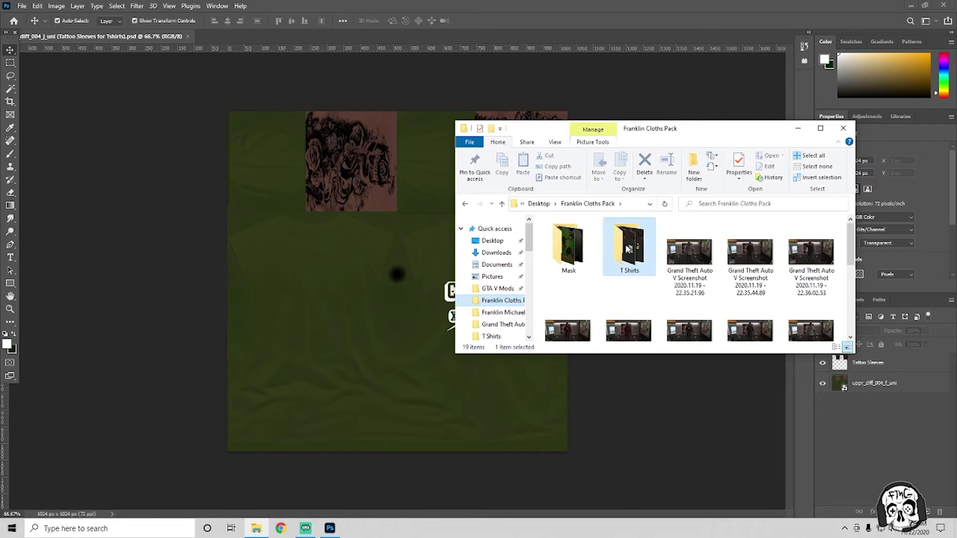
double_click(629, 249)
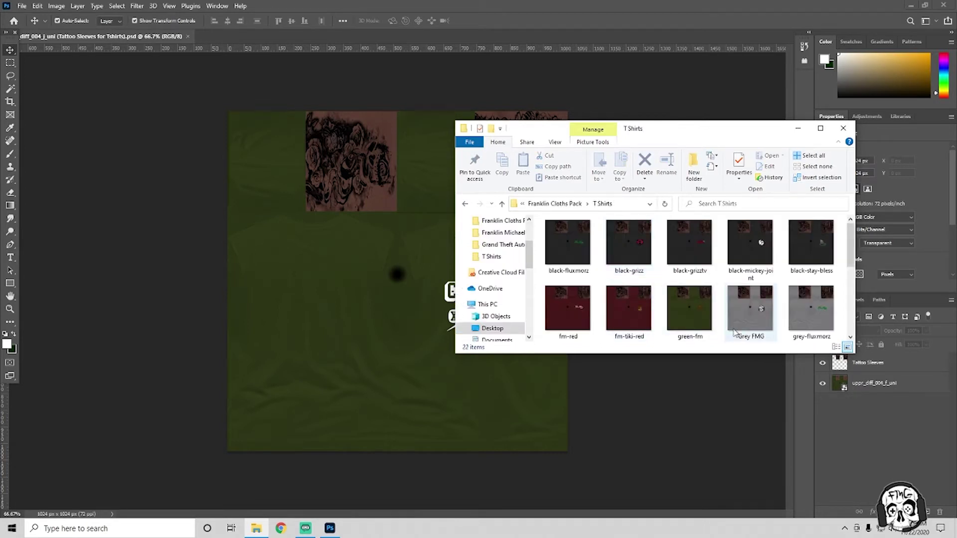
scroll(740, 334, "down", 2)
scroll(740, 333, "down", 2)
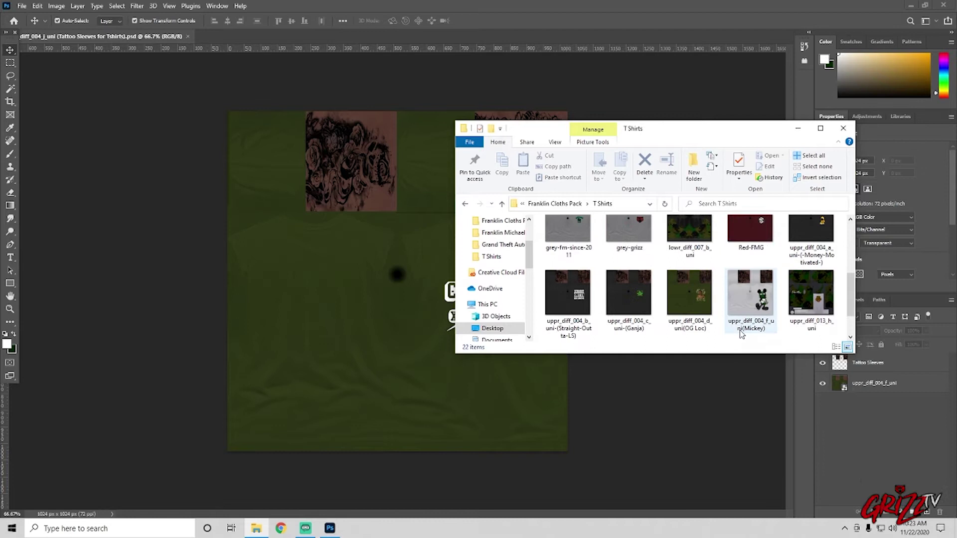
scroll(740, 330, "up", 5)
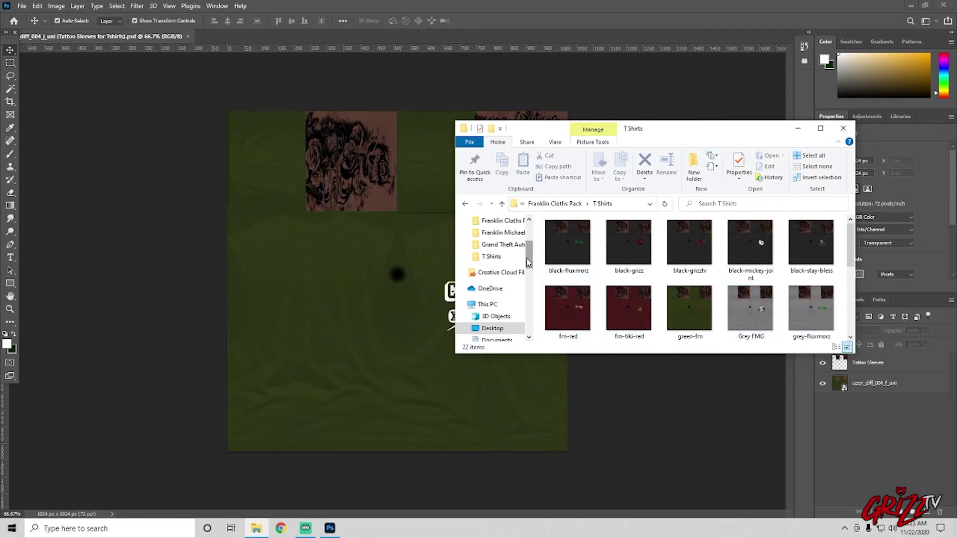
scroll(529, 227, "up", 2)
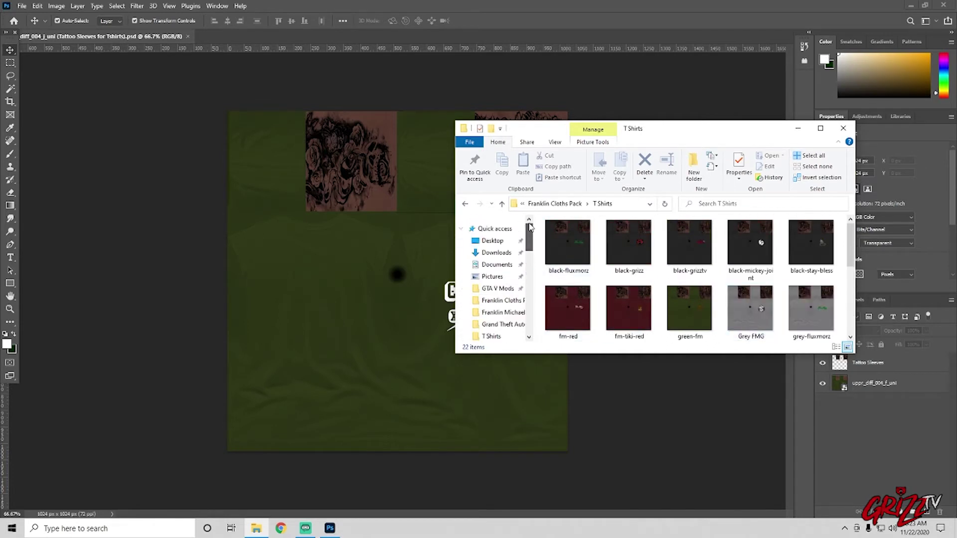
scroll(527, 232, "down", 3)
scroll(525, 244, "down", 2)
scroll(522, 254, "down", 2)
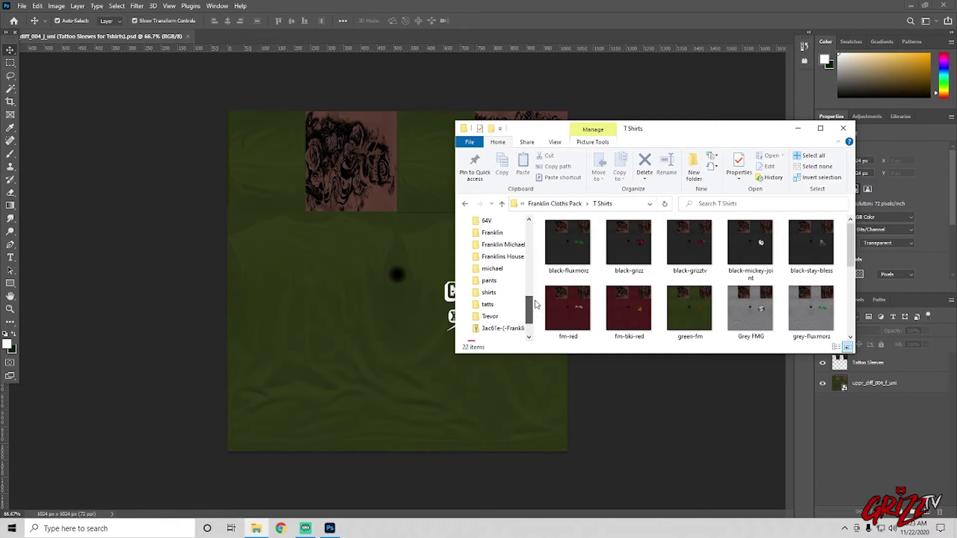
scroll(524, 240, "up", 1)
left_click(496, 225)
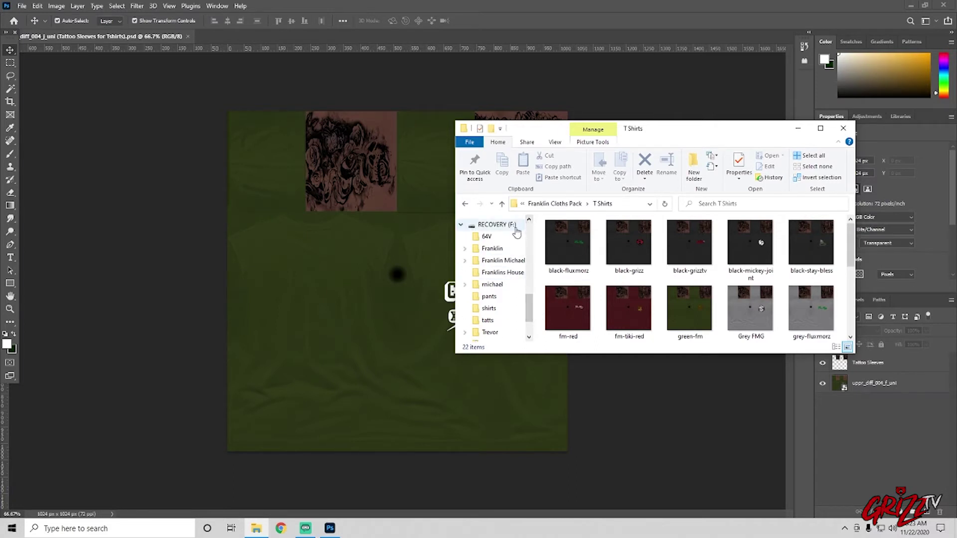
scroll(748, 300, "down", 1)
scroll(785, 310, "down", 1)
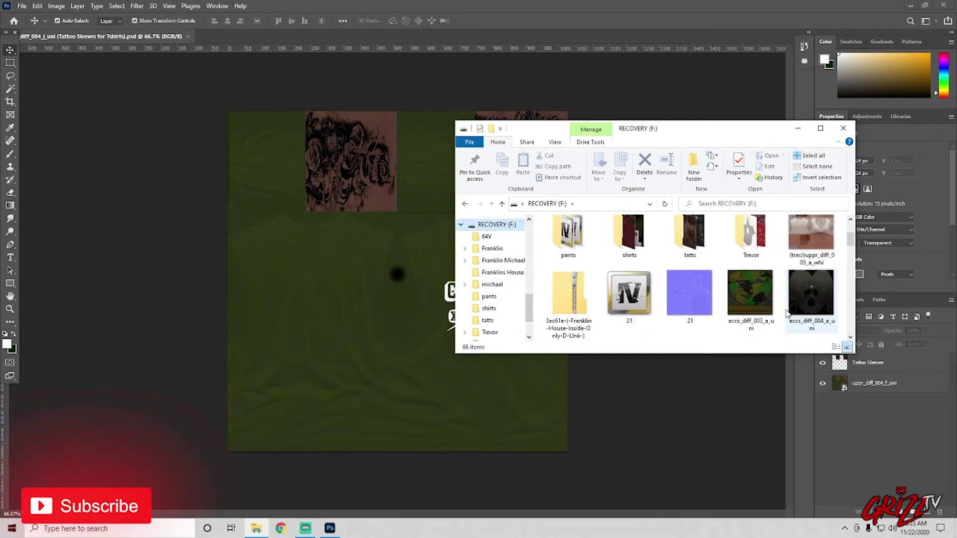
scroll(781, 325, "down", 1)
scroll(761, 336, "down", 2)
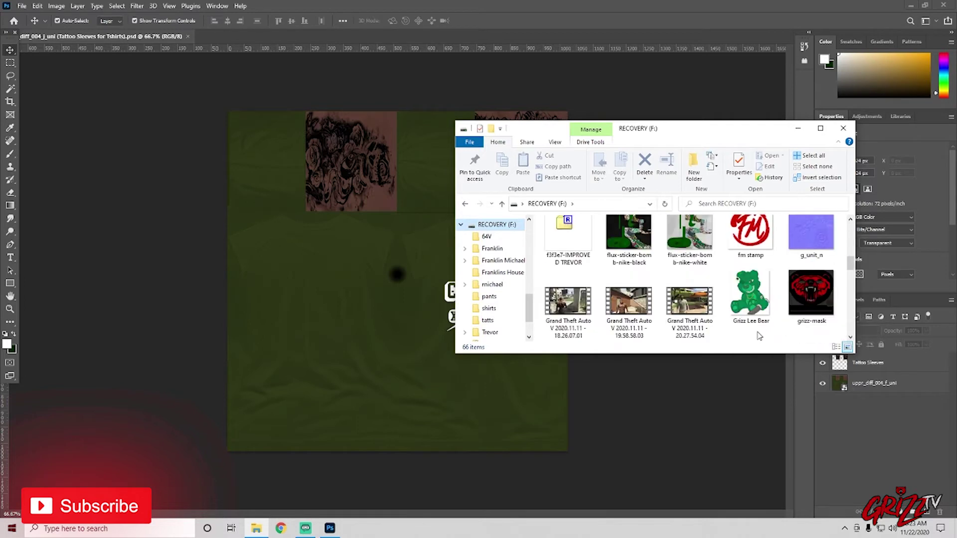
scroll(756, 337, "down", 2)
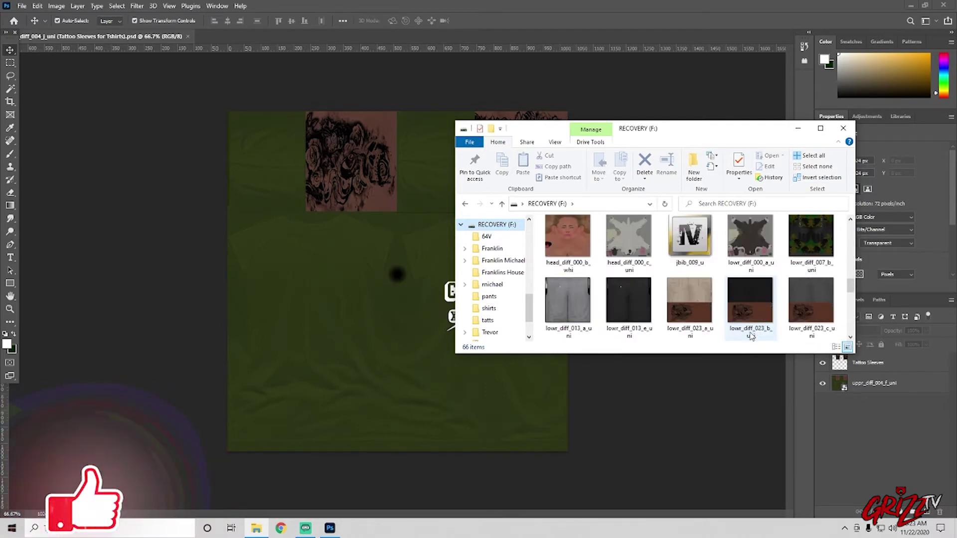
scroll(752, 337, "down", 1)
scroll(751, 337, "down", 1)
scroll(751, 337, "down", 1)
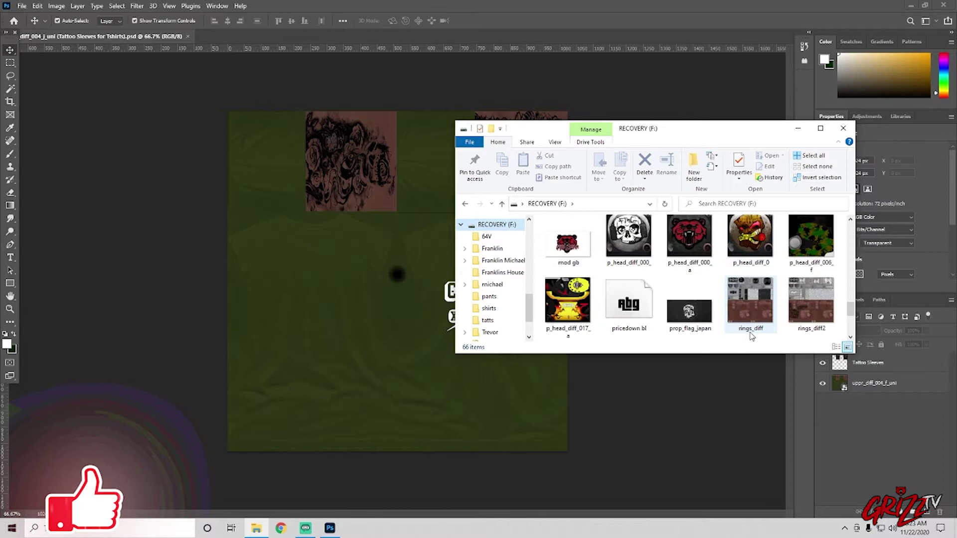
scroll(751, 335, "up", 2)
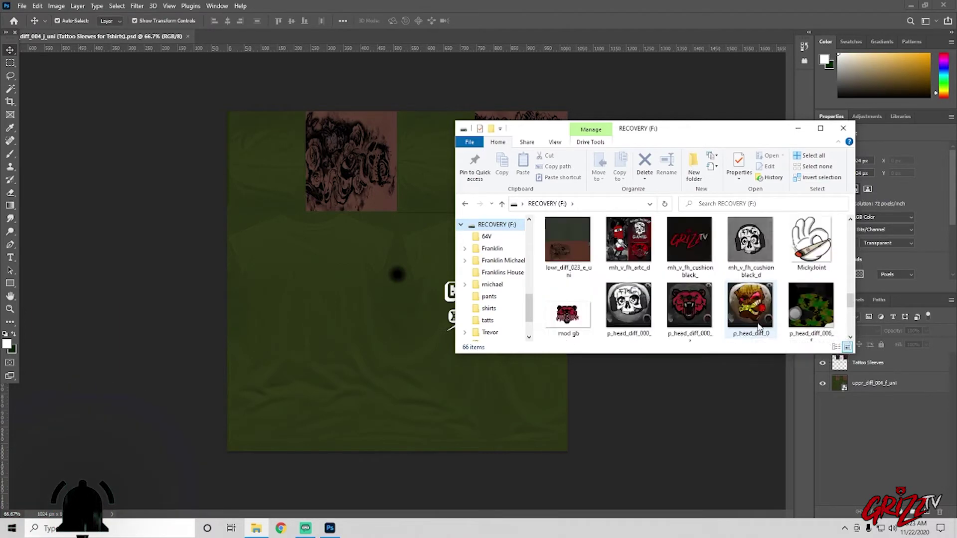
scroll(759, 327, "up", 1)
scroll(760, 327, "up", 1)
scroll(760, 327, "up", 2)
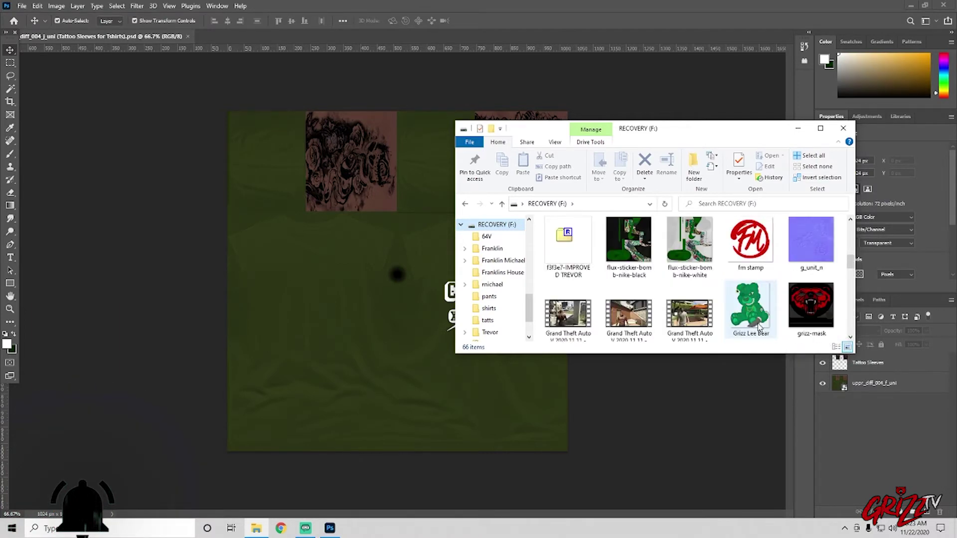
scroll(759, 327, "up", 1)
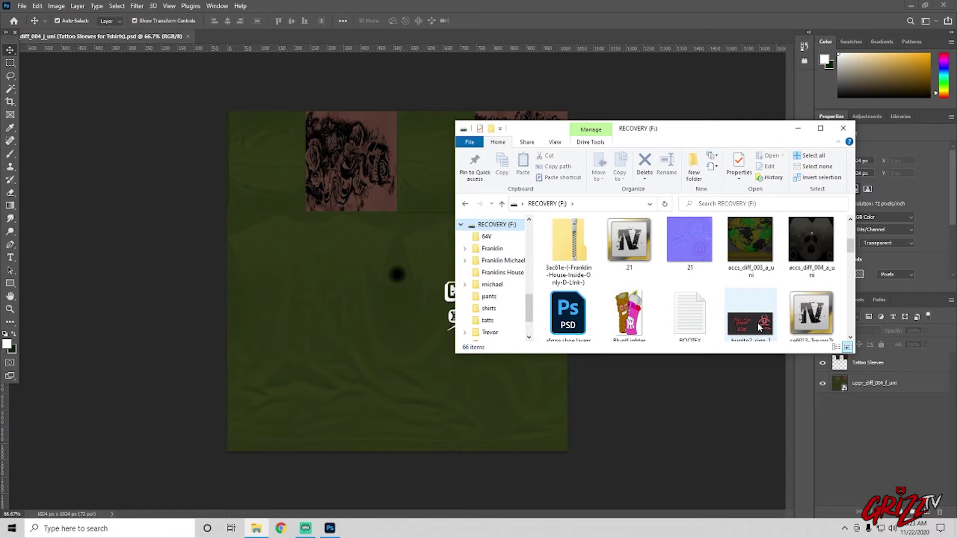
scroll(759, 327, "up", 1)
scroll(764, 327, "up", 1)
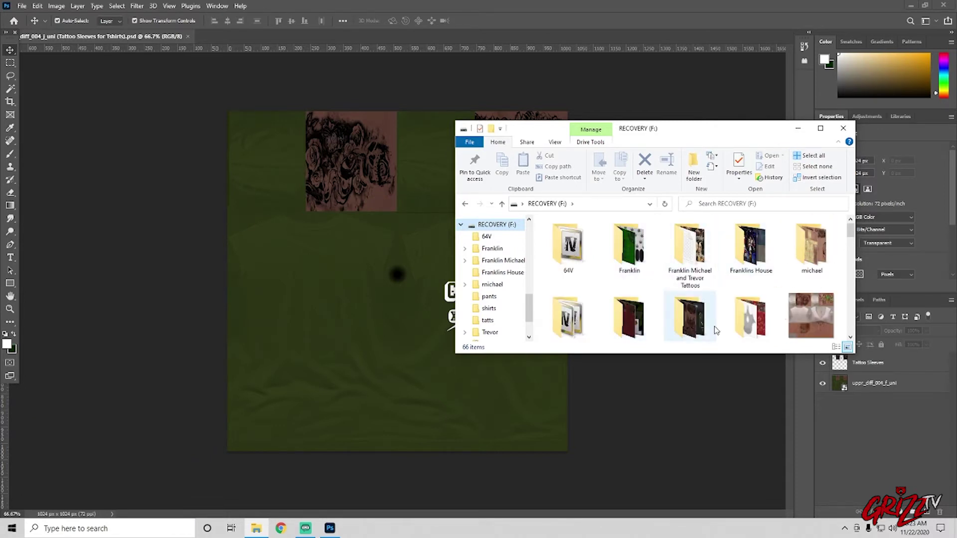
scroll(692, 318, "down", 1)
- Check the shirts folder, return to the RECOVERY (F:) root, and select uppr_diff_004_a_uni
left_click(649, 300)
double_click(650, 300)
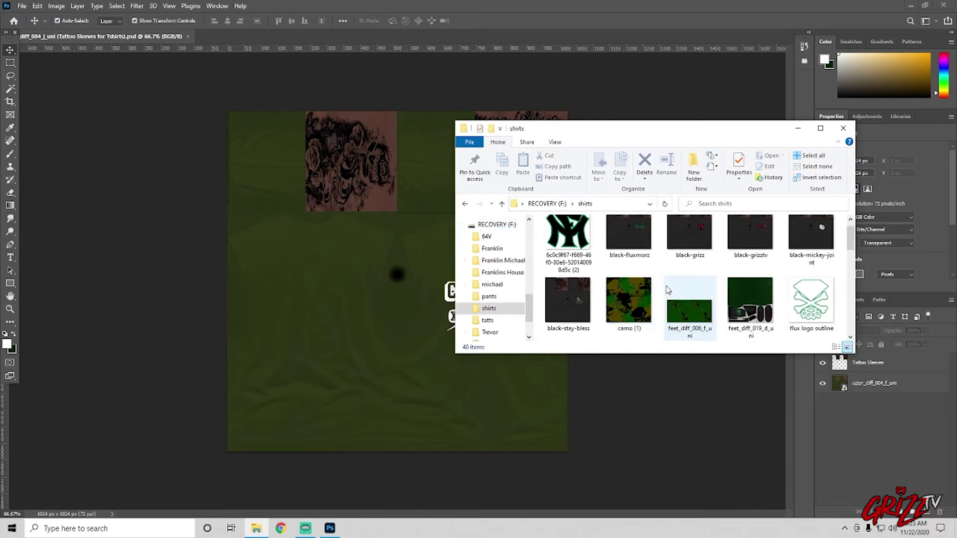
scroll(793, 308, "down", 1)
scroll(792, 314, "down", 1)
scroll(793, 318, "down", 1)
scroll(795, 320, "down", 1)
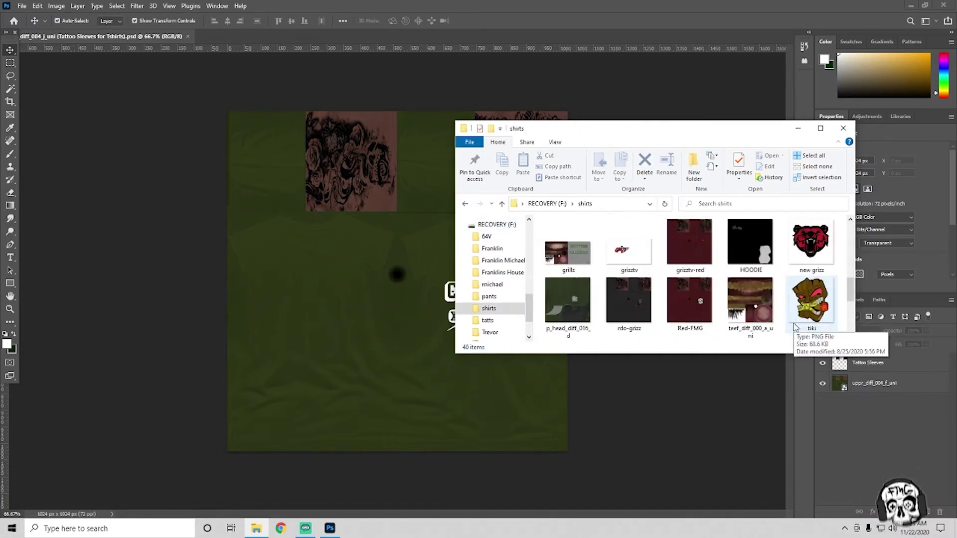
scroll(795, 322, "down", 1)
scroll(795, 326, "down", 1)
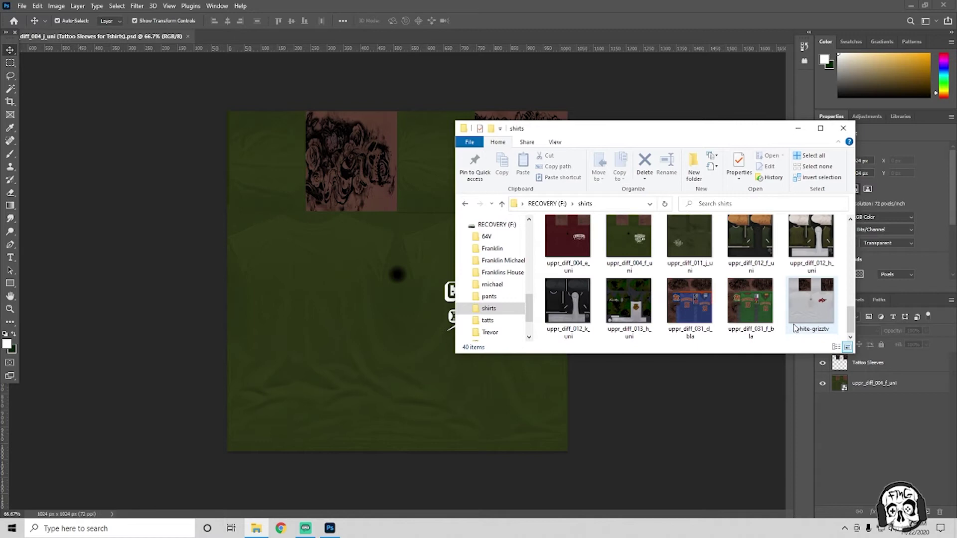
left_click(502, 203)
scroll(718, 300, "down", 1)
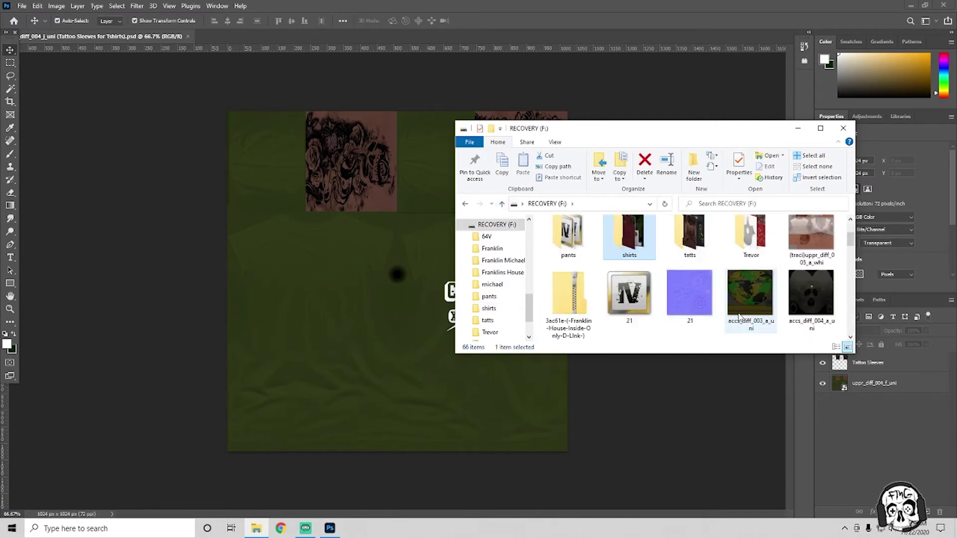
scroll(738, 317, "down", 2)
scroll(740, 318, "down", 2)
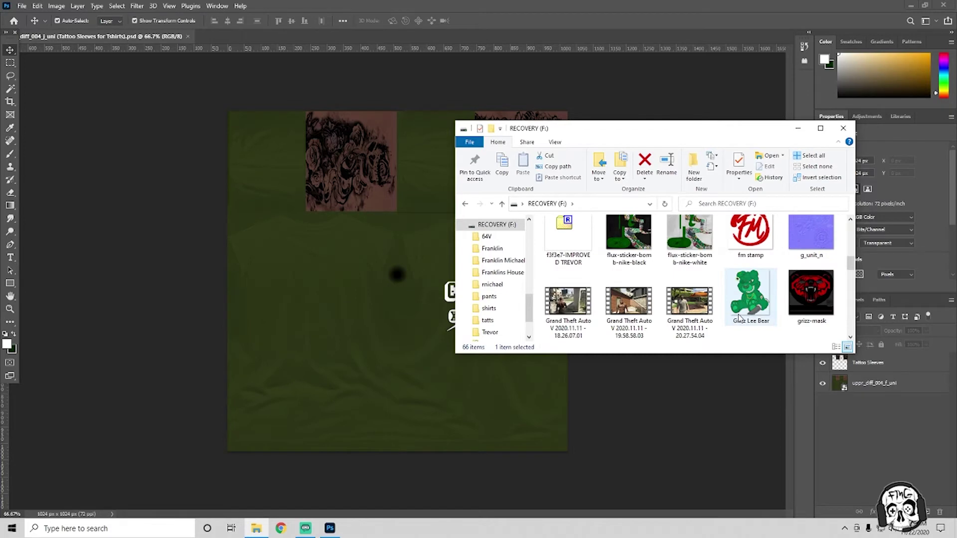
scroll(739, 318, "down", 1)
scroll(738, 318, "down", 1)
scroll(740, 318, "down", 1)
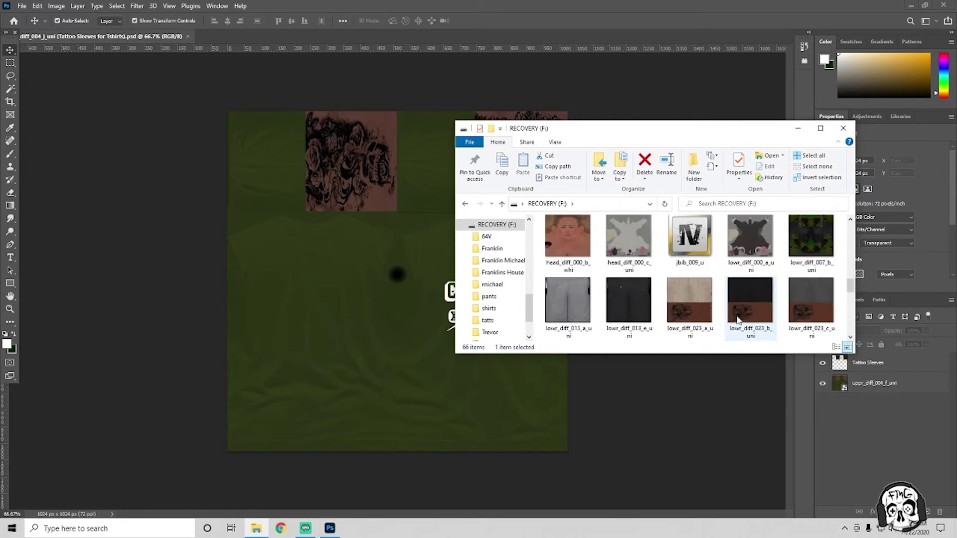
scroll(738, 321, "down", 1)
scroll(737, 323, "down", 1)
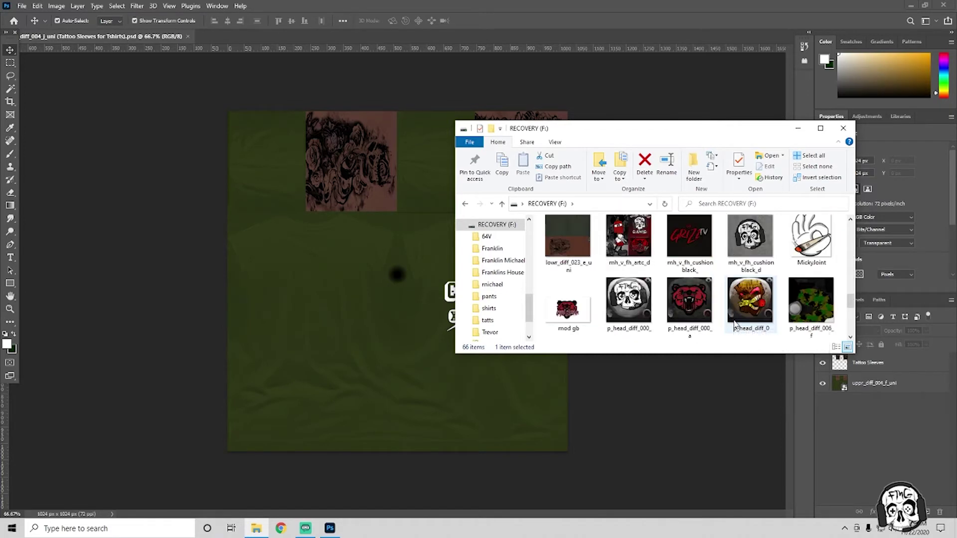
scroll(737, 324, "down", 1)
scroll(736, 323, "down", 1)
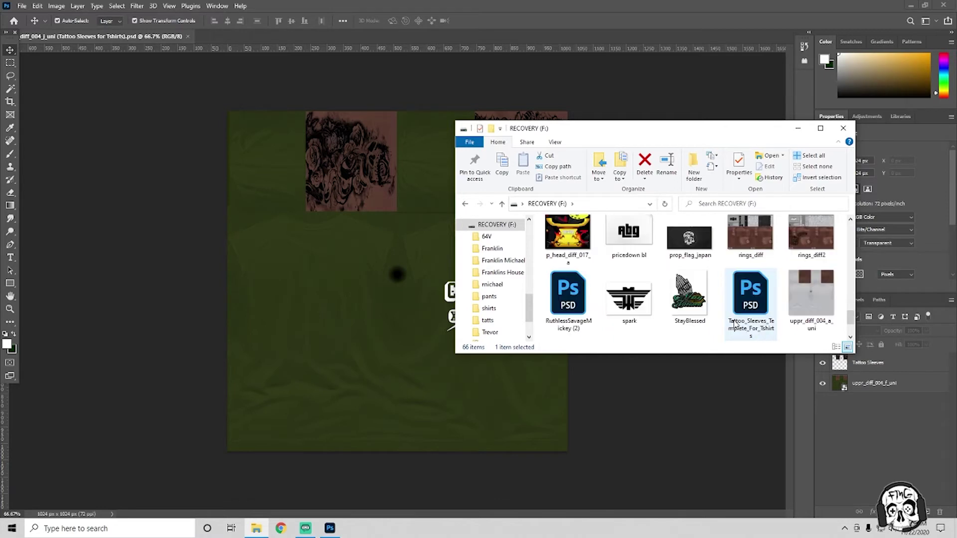
left_click(811, 303)
- Drag uppr_diff_004_a_uni from Explorer onto the canvas and commit it as a new layer
left_click_drag(814, 307, 221, 309)
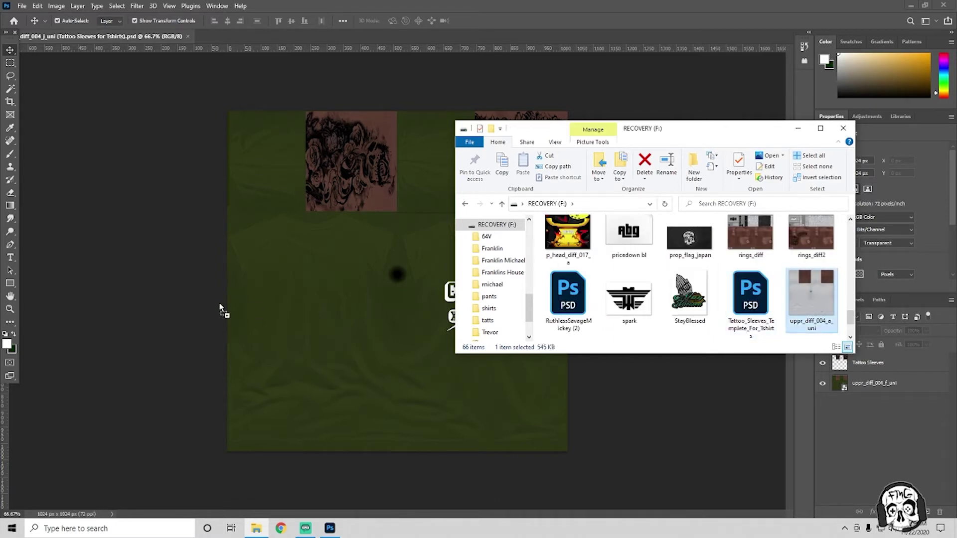
left_click_drag(432, 327, 423, 326)
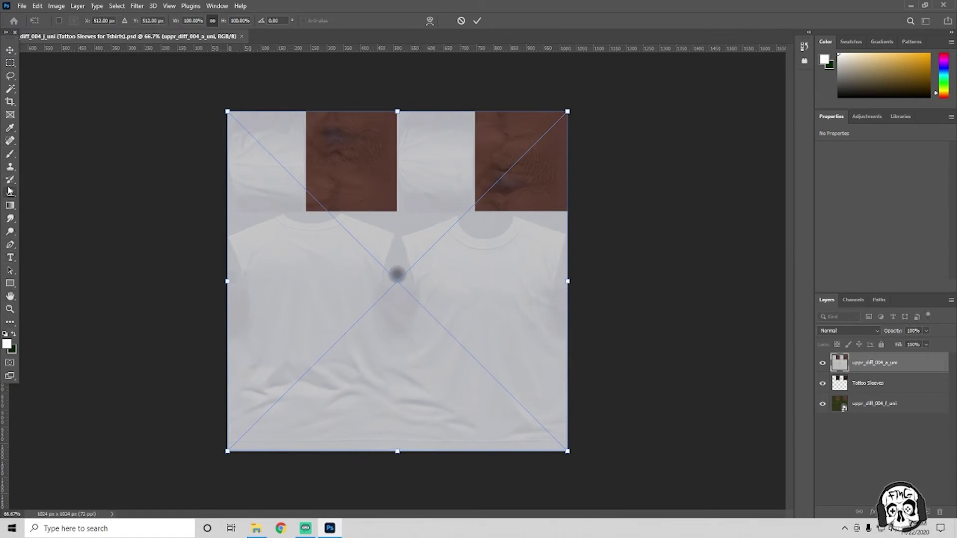
left_click(14, 155)
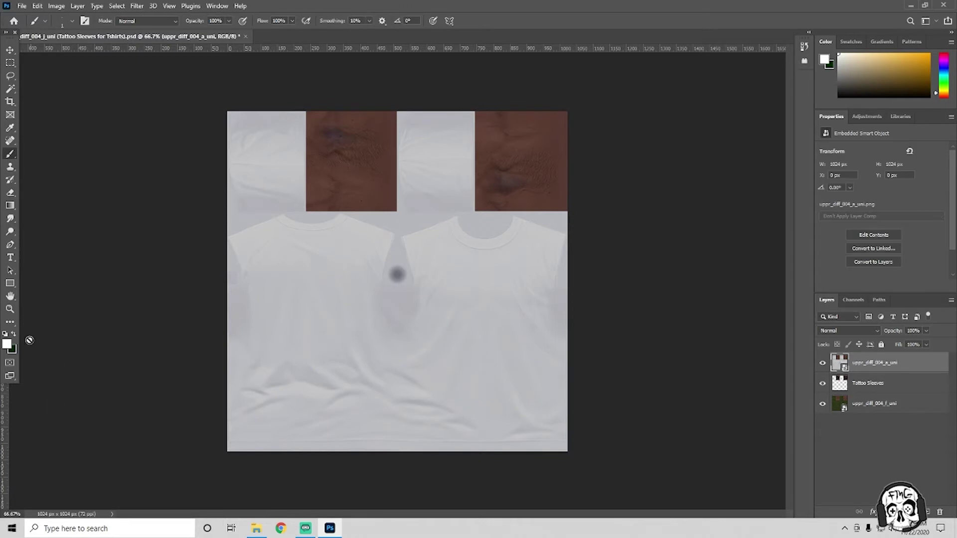
- Make dark green the painting colour and pick the Eraser for the shirt layer
left_click(14, 334)
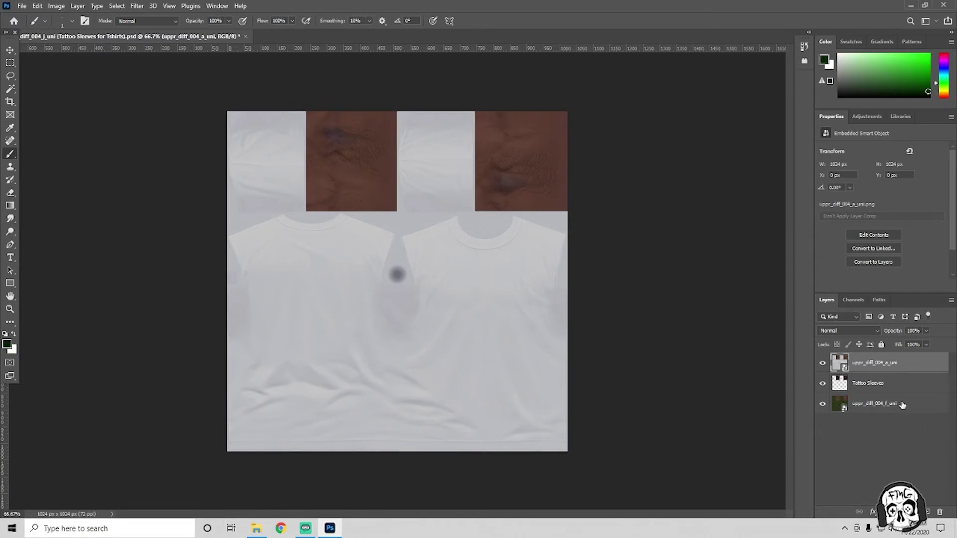
left_click(11, 192)
left_click(504, 317)
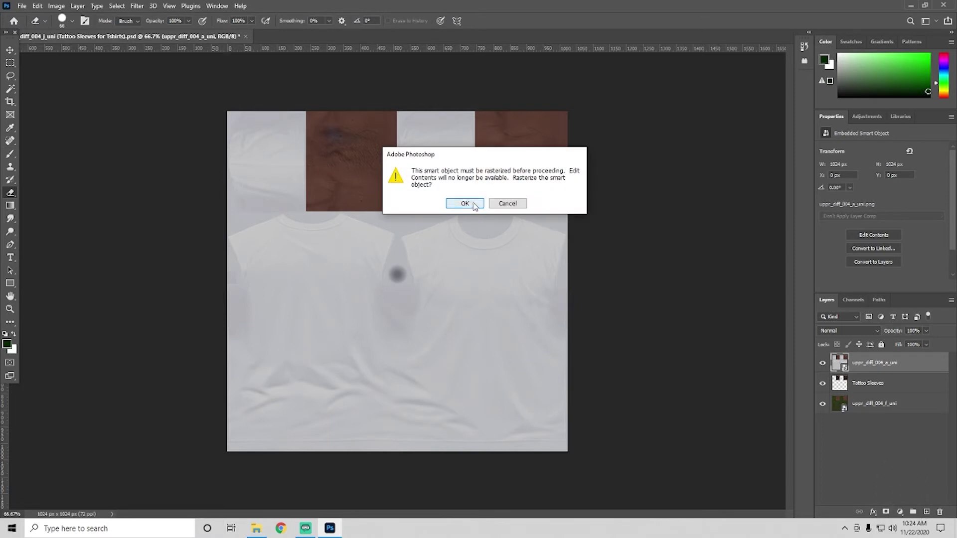
- Rasterize the white shirt layer, scribble on its right front, and move it below Tattoo Sleeves
left_click(467, 205)
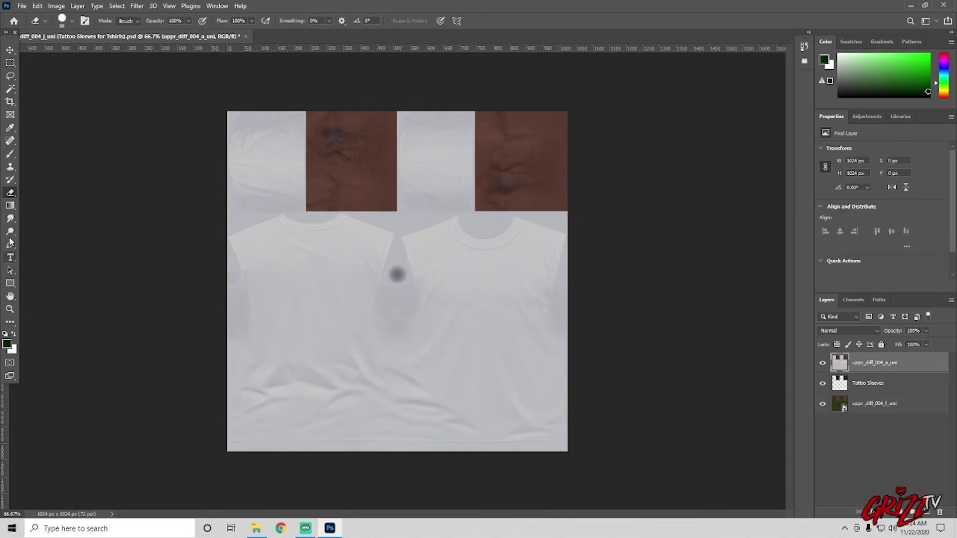
left_click(11, 154)
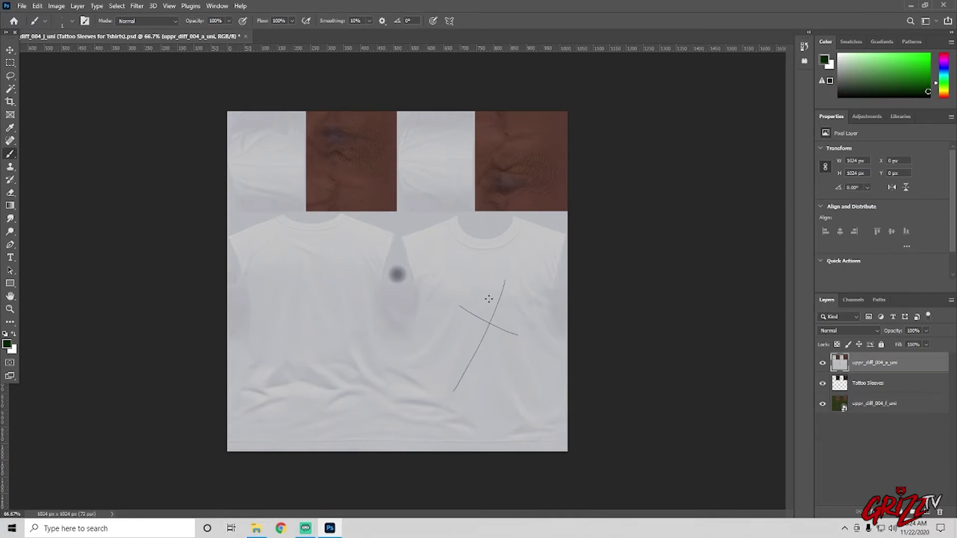
left_click_drag(479, 322, 500, 312)
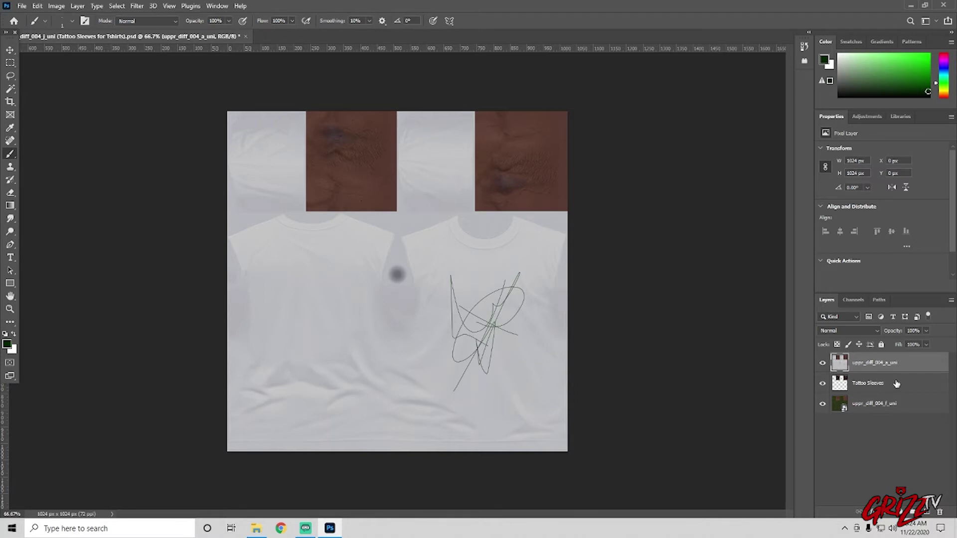
mouse_move(902, 364)
left_mouse_down()
mouse_move(902, 395)
mouse_move(911, 394)
left_mouse_up()
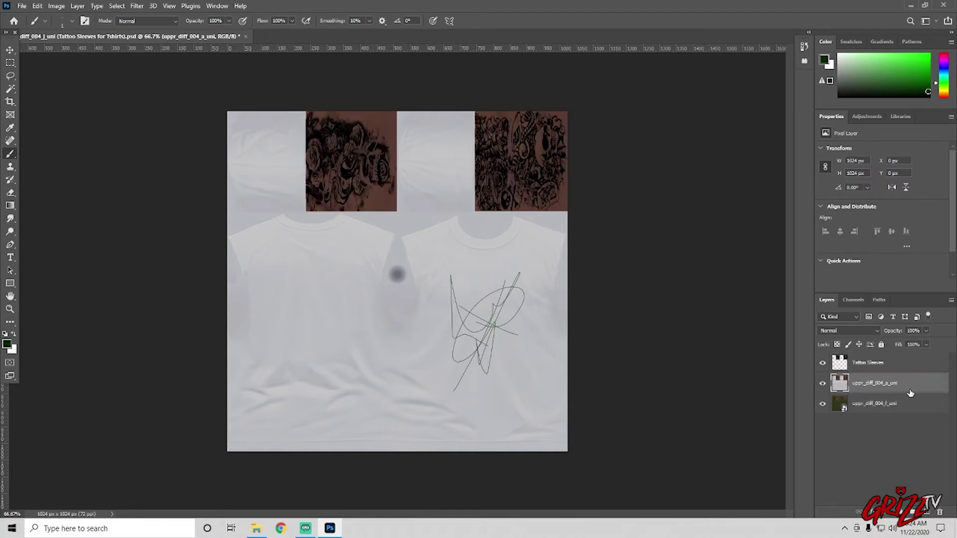
left_click(22, 6)
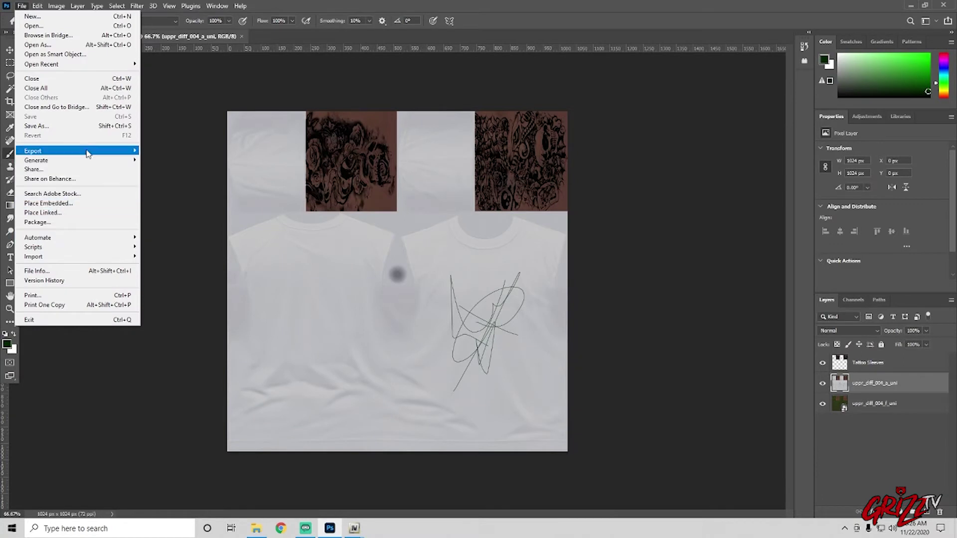
mouse_move(33, 150)
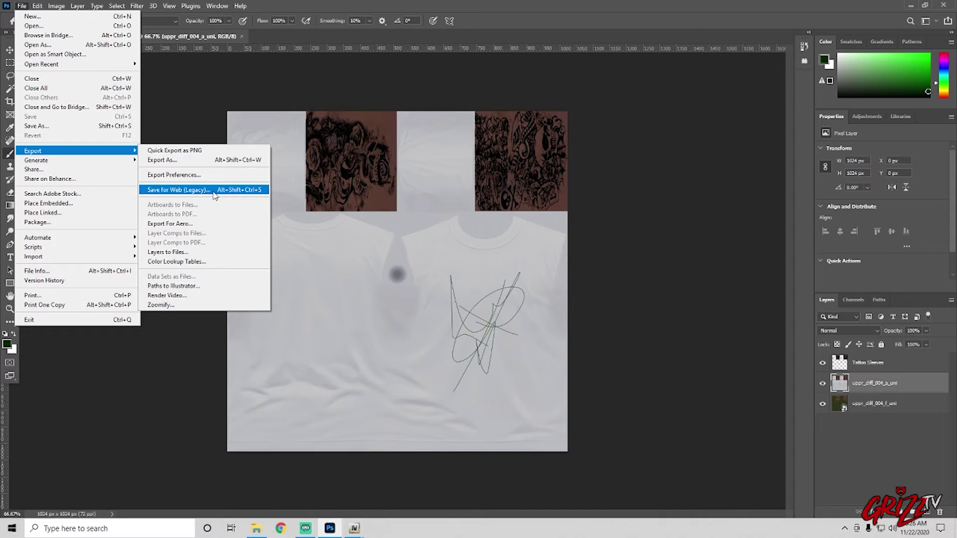
- Export the shirt with Save for Web (Legacy) as PNG '22)' into T Shirts
left_click(142, 193)
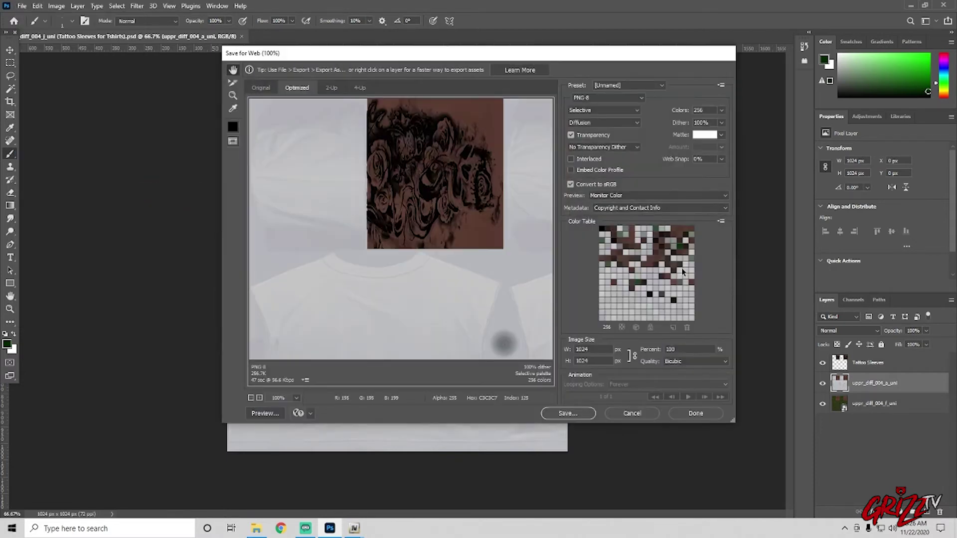
left_click(570, 415)
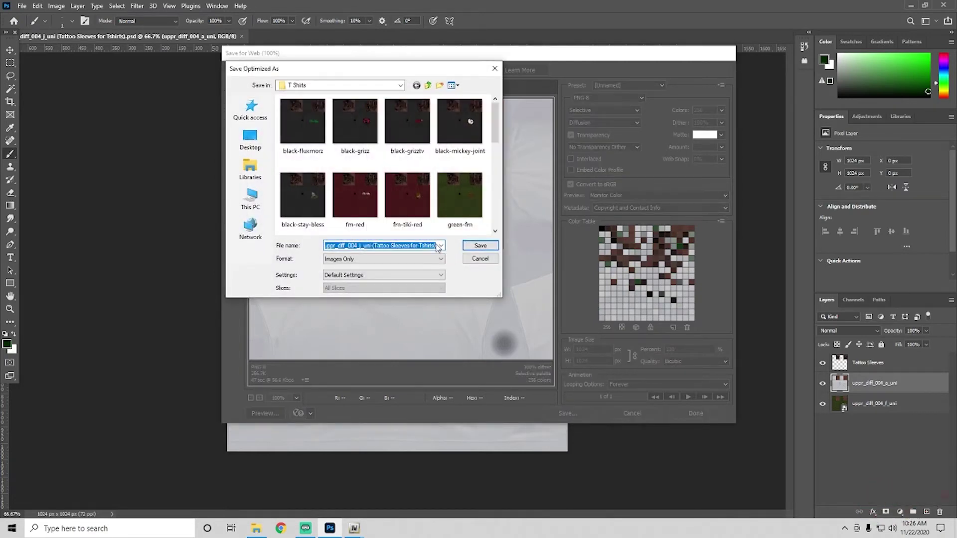
left_click_drag(435, 246, 222, 243)
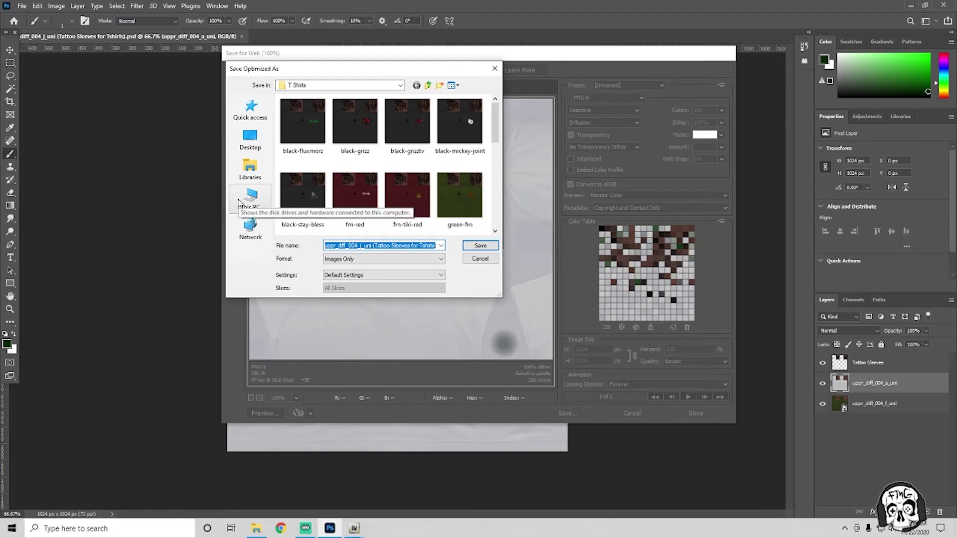
type("22)")
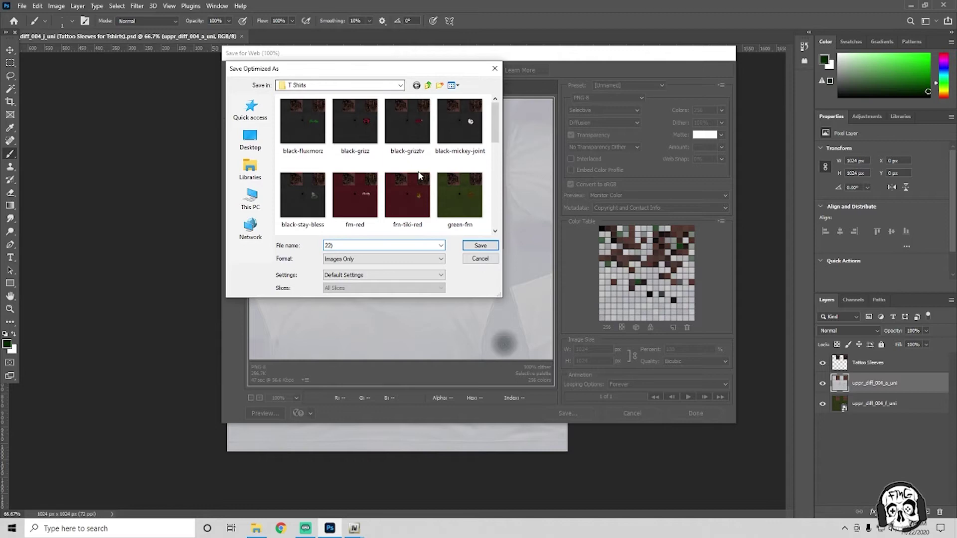
left_click(396, 86)
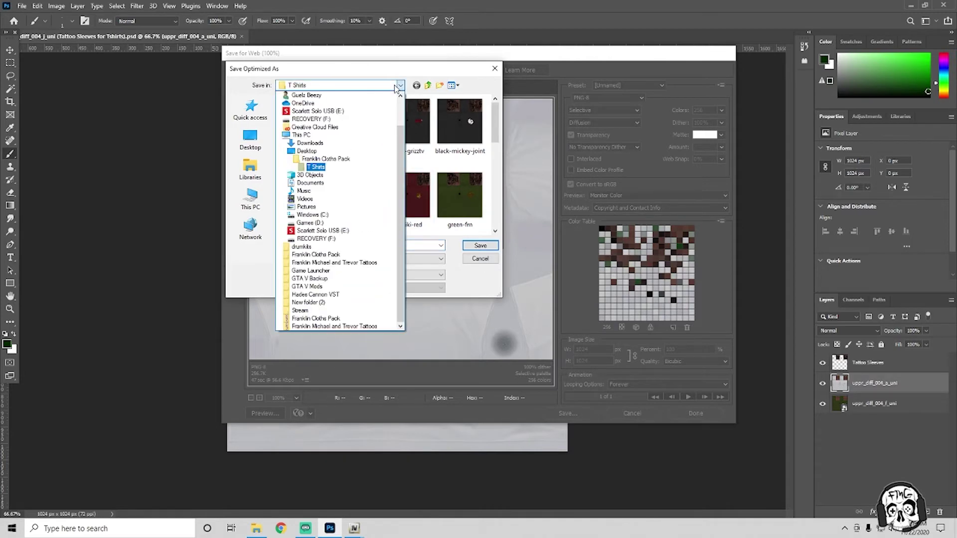
left_click(409, 69)
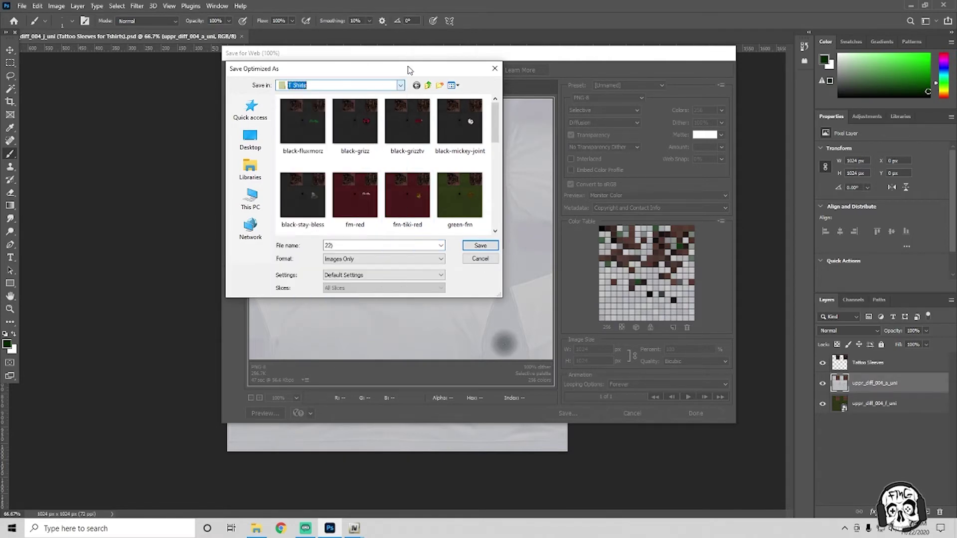
left_click(494, 246)
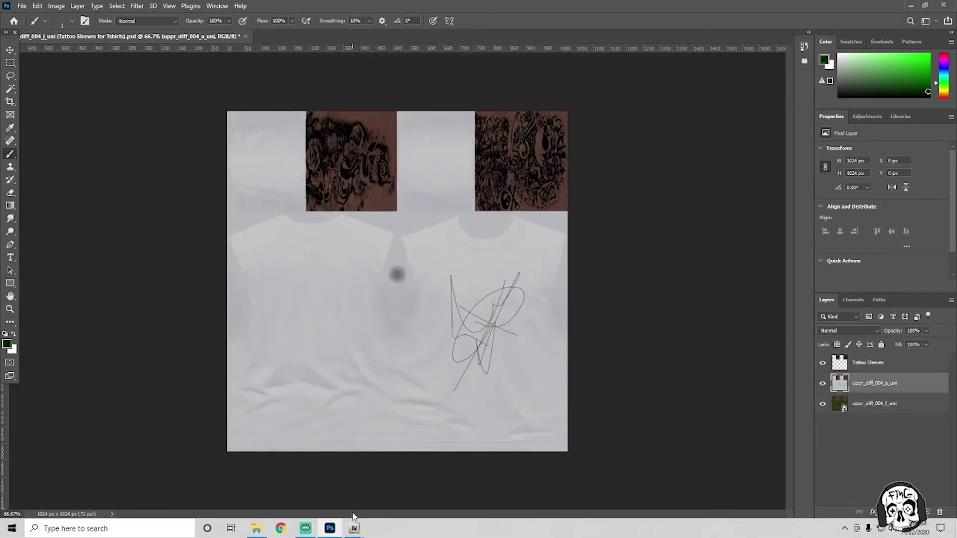
mouse_move(355, 528)
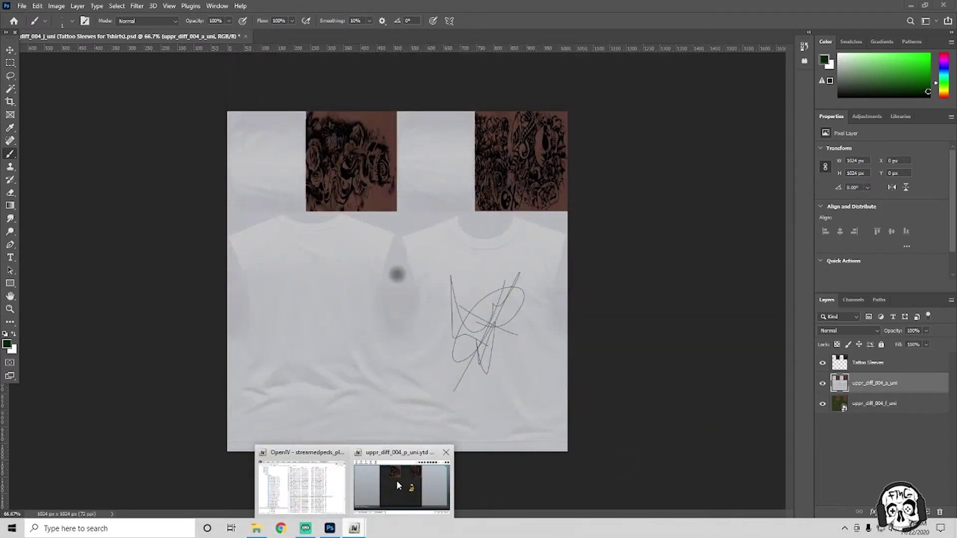
- Replace the OpenIV texture with 22) from Franklin Cloths Pack > T Shirts
left_click(397, 481)
double_click(292, 180)
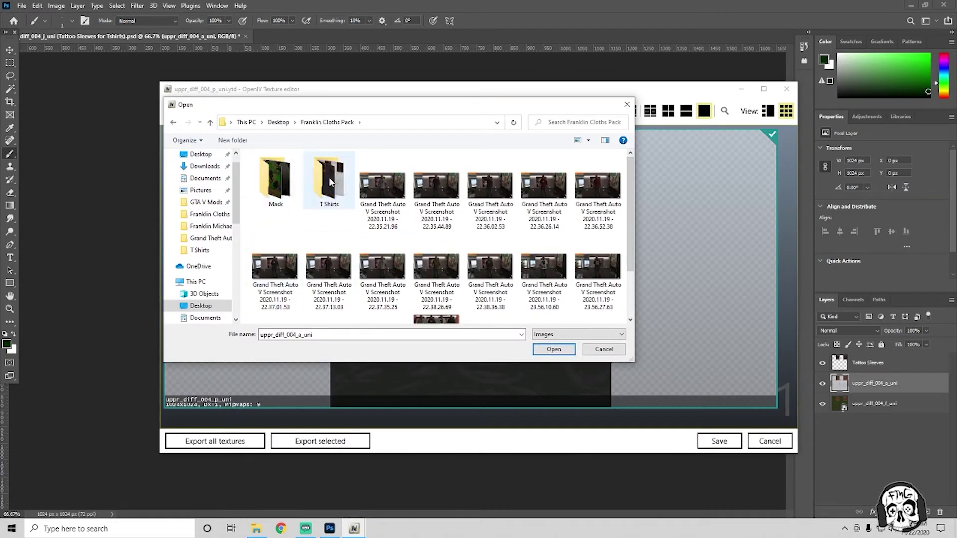
double_click(329, 177)
left_click(290, 186)
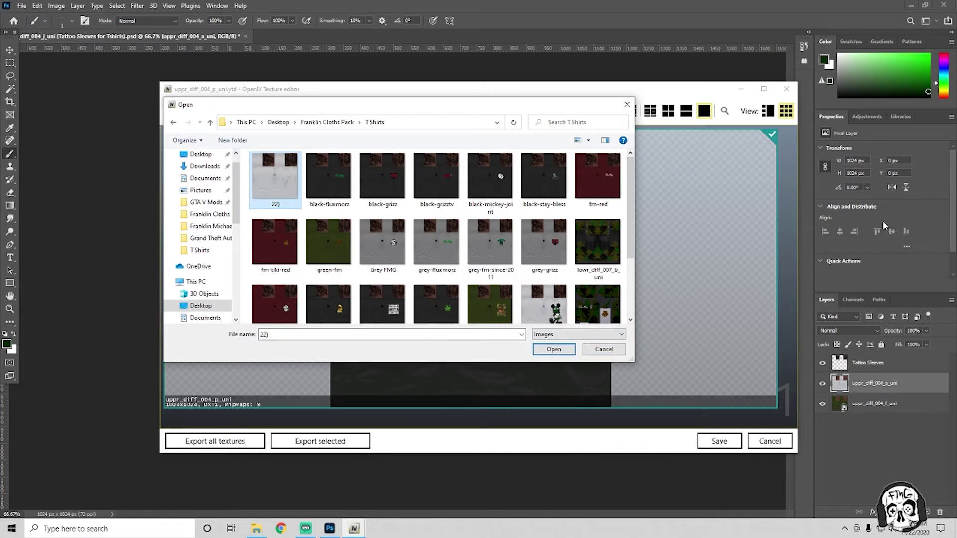
scroll(432, 219, "down", 3)
scroll(406, 286, "up", 3)
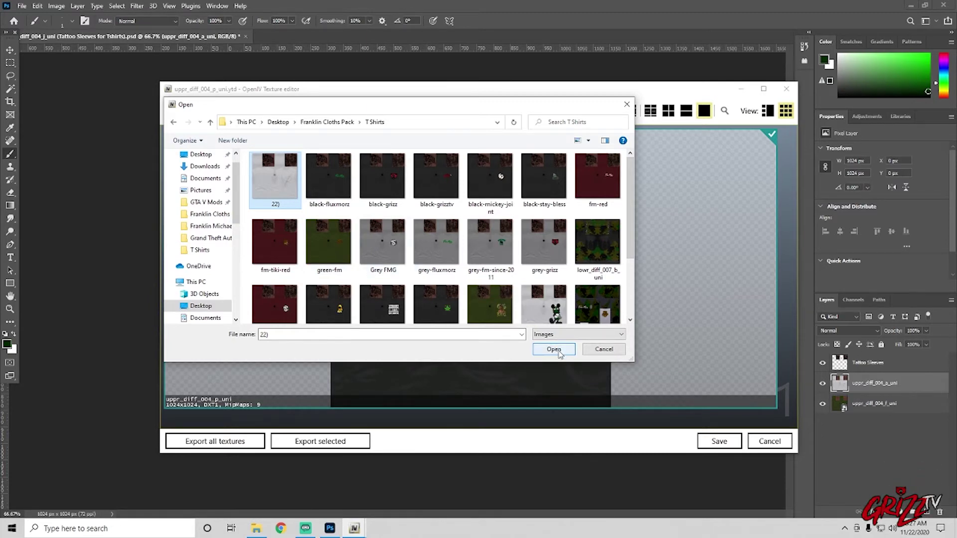
left_click(560, 353)
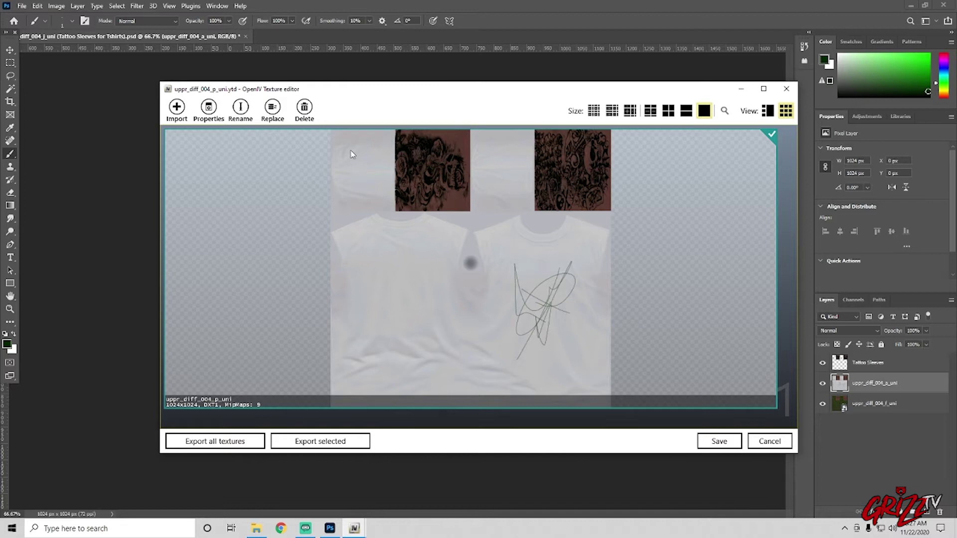
- Replace it again with the Money-Motivated shirt texture and save the dictionary
left_click(272, 108)
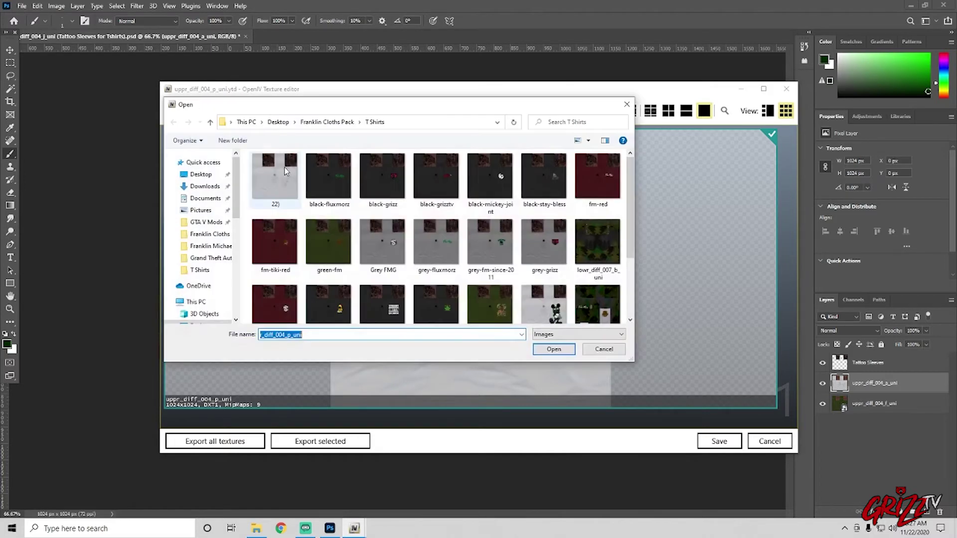
left_click(331, 296)
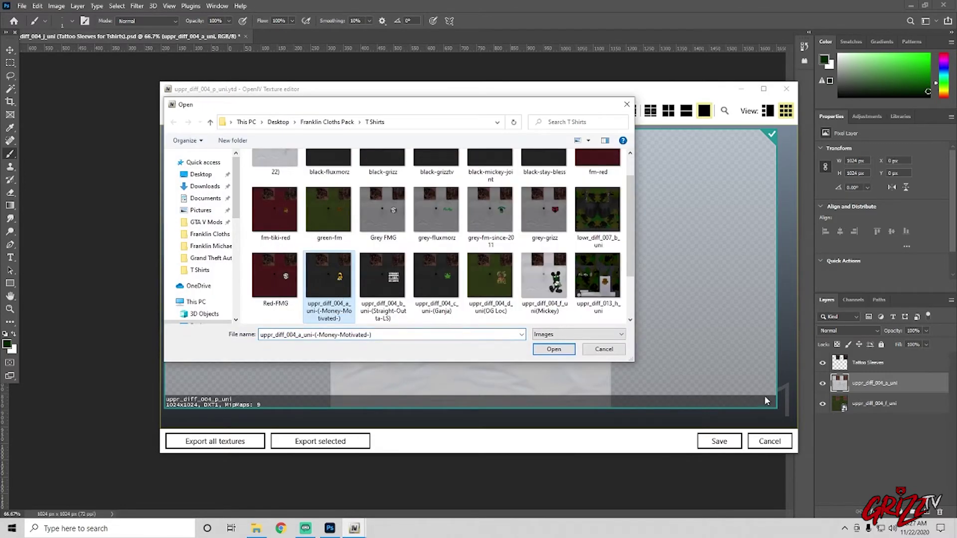
left_click(554, 349)
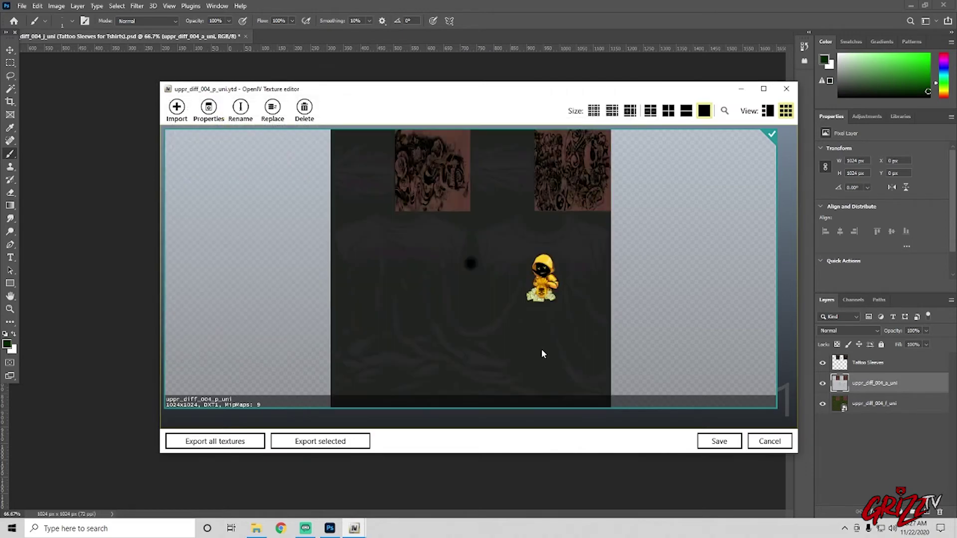
left_click(726, 442)
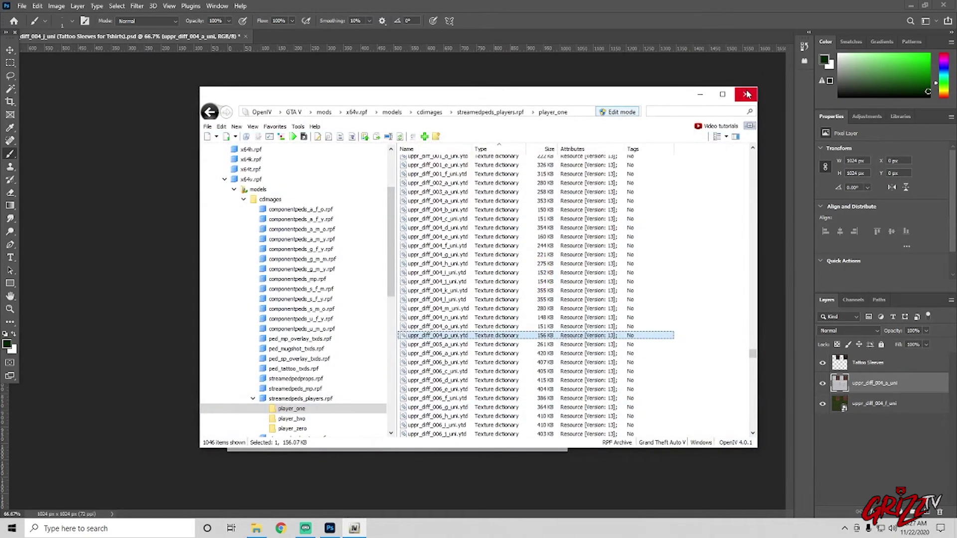
- Close OpenIV, quit Photoshop choosing No to saving, and start GTA V from its shortcut
left_click(746, 96)
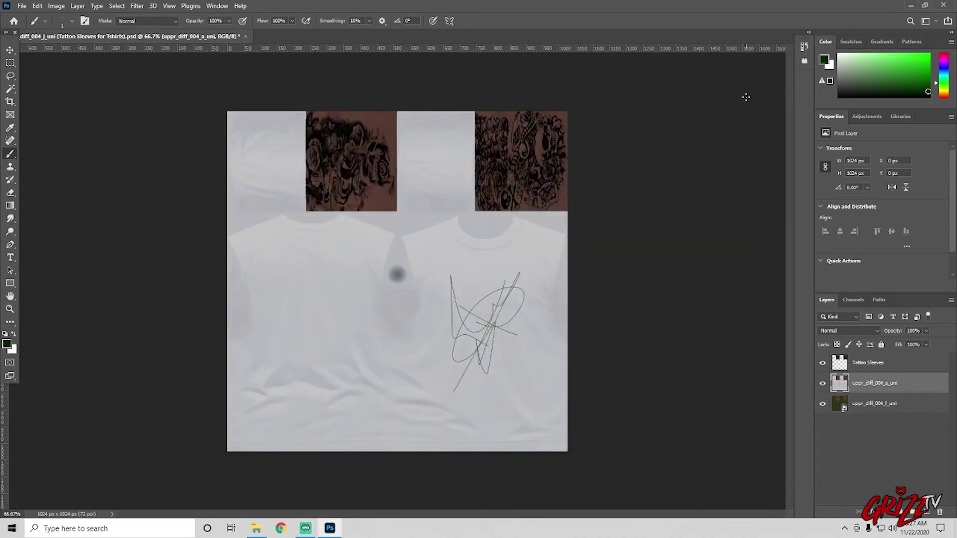
left_click(944, 6)
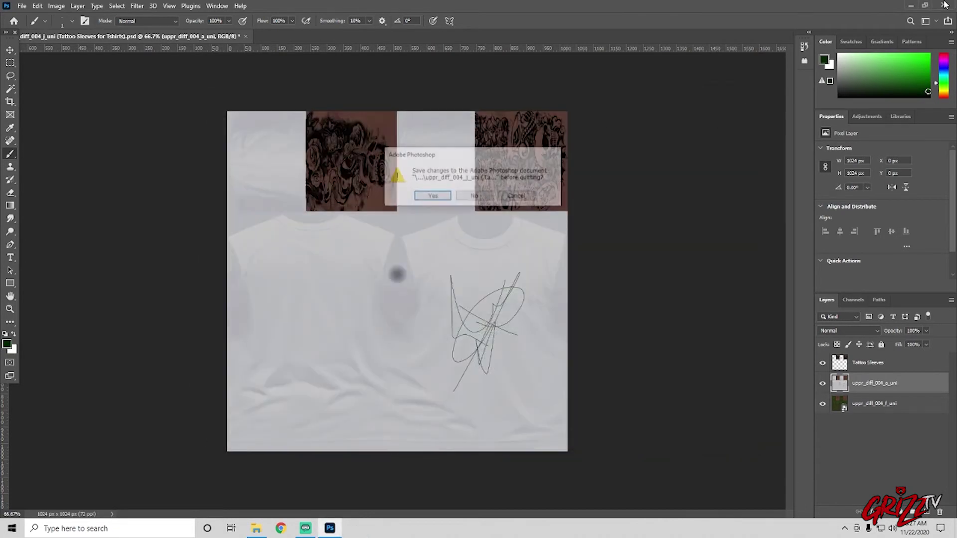
left_click(474, 198)
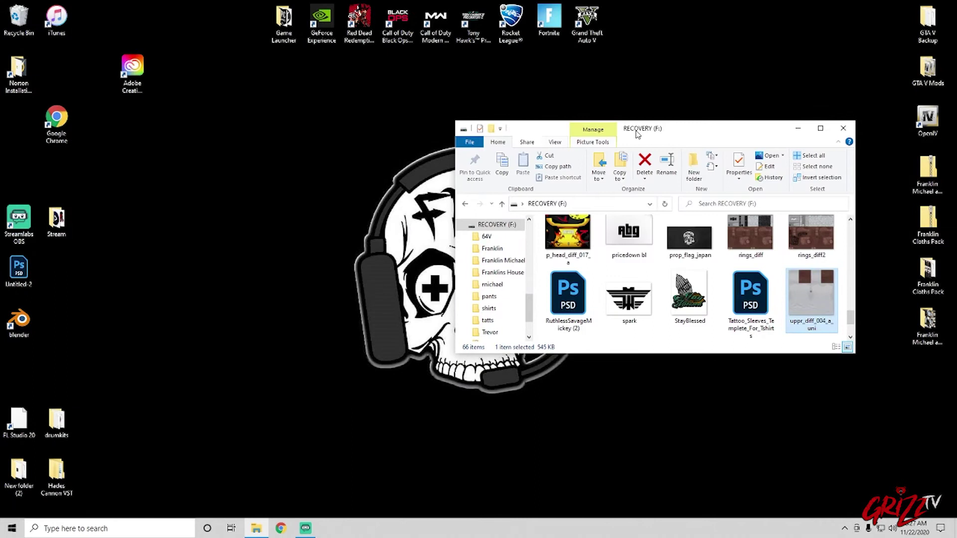
left_click(587, 26)
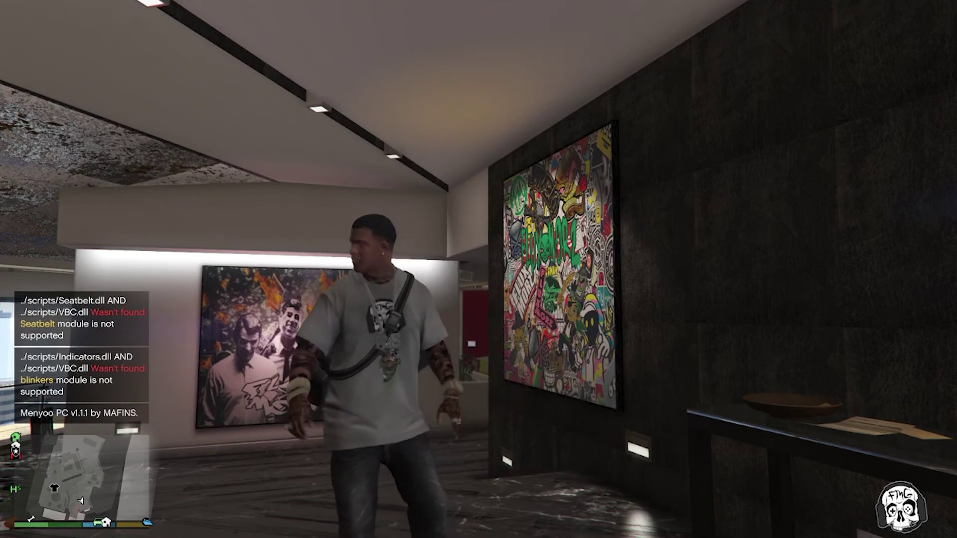
- Open the Menyoo trainer with F8 and go to Player Options > Wardrobe
key("F8")
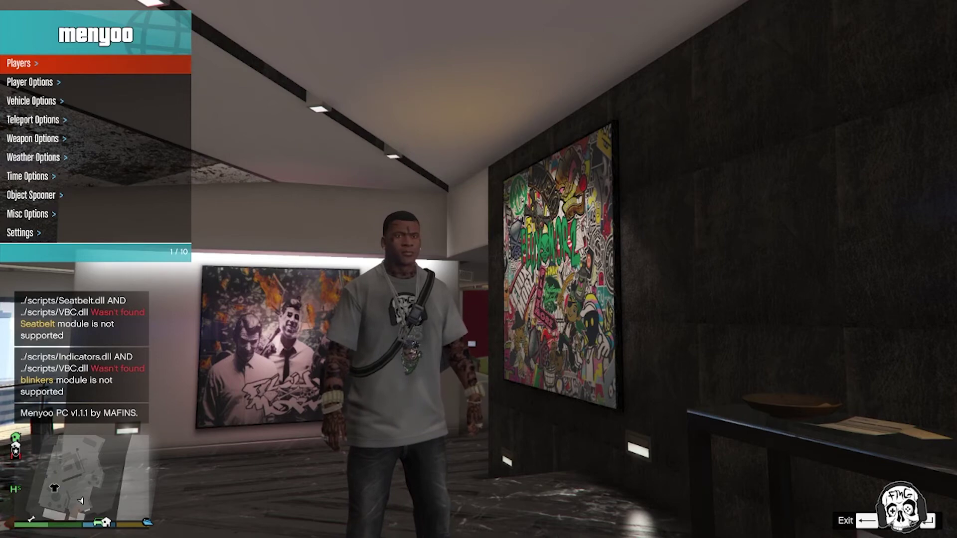
key("Down")
key("Down")
key("Up")
key("Return")
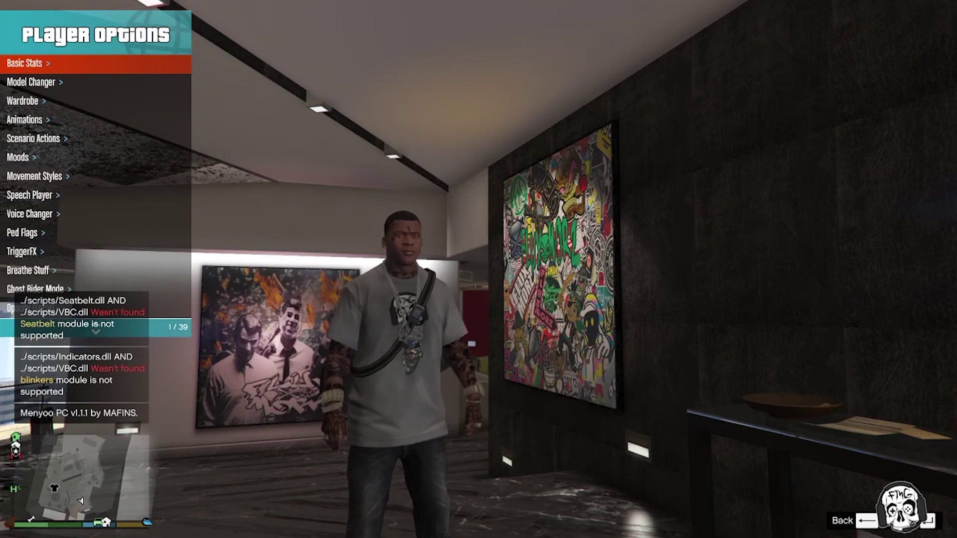
key("Down")
key("Down")
key("Return")
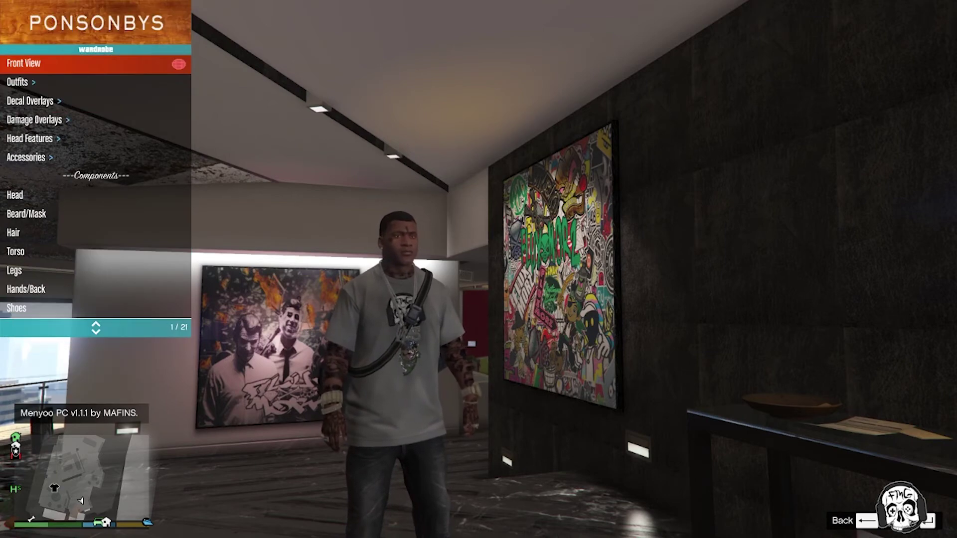
- Turn on Front View and move down the wardrobe list toward Head
key("Return")
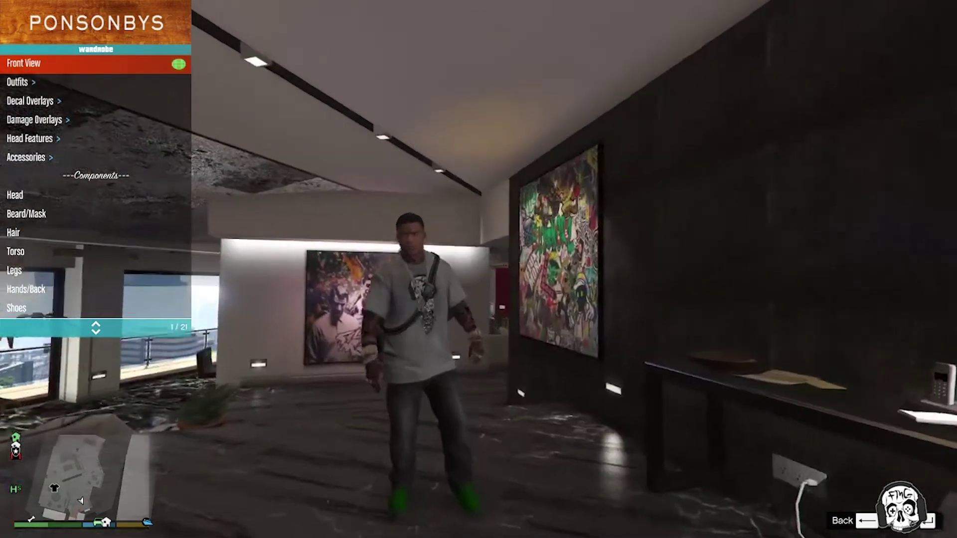
key("Down")
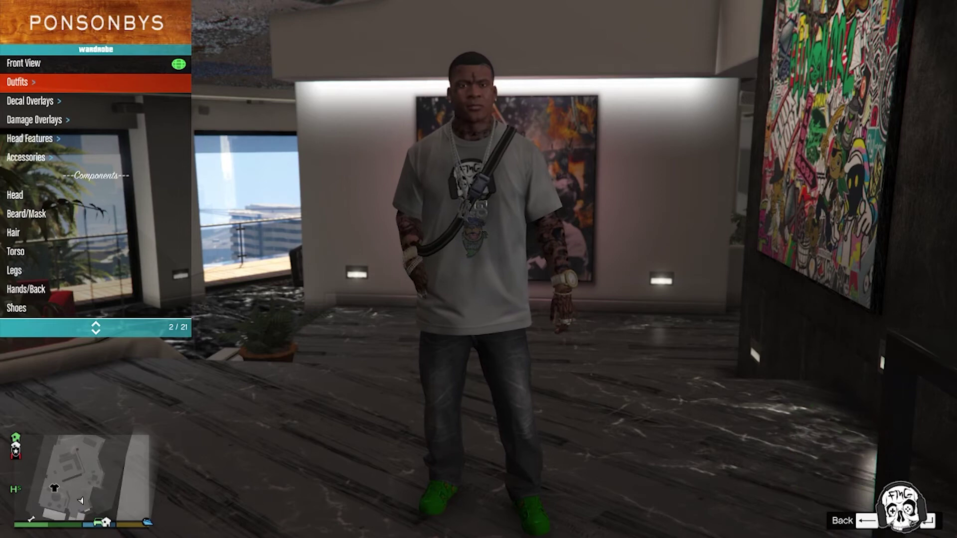
key("Down")
key("Down")
key("Down")
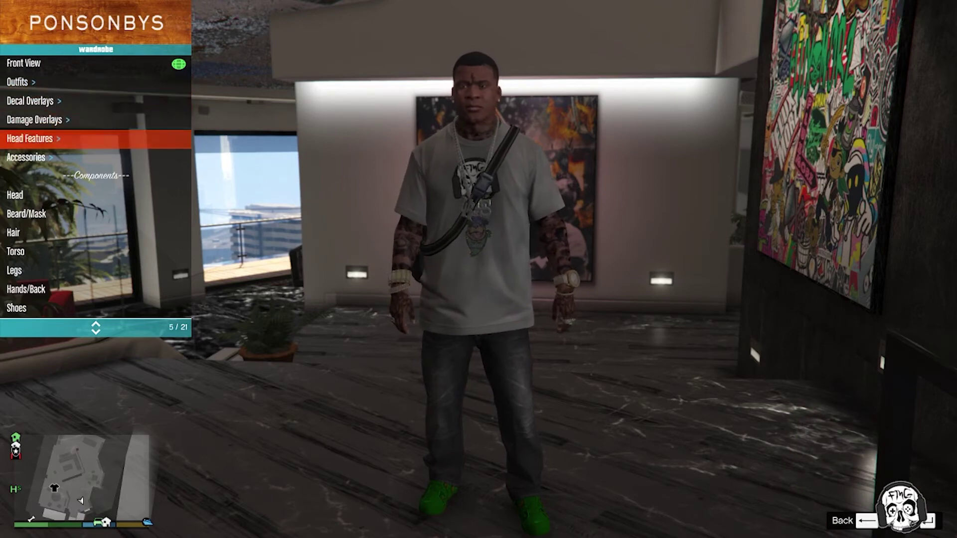
key("Down")
key("Down")
key("Down")
- Open Head variations and lower the texture one step to remove the mask and cap
key("Up")
key("Return")
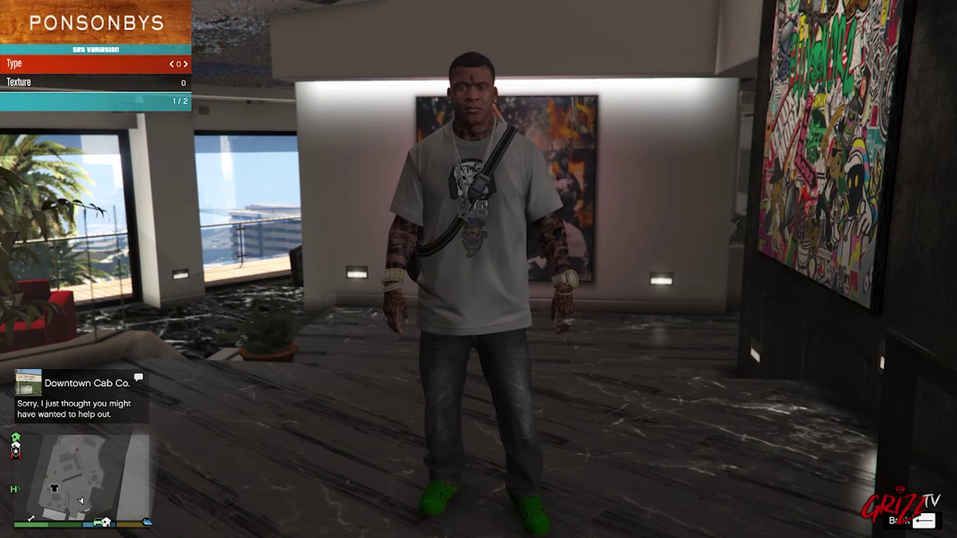
key("Down")
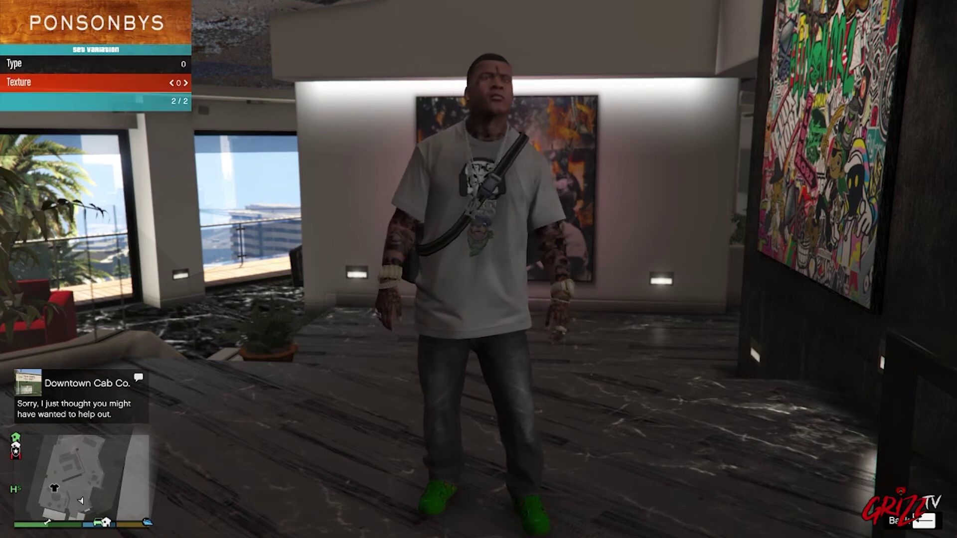
key("Up")
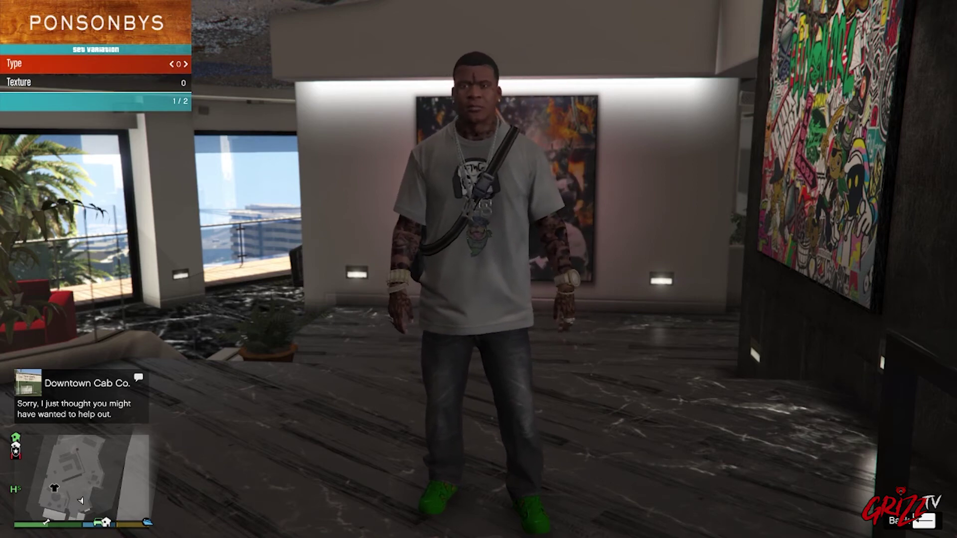
key("Down")
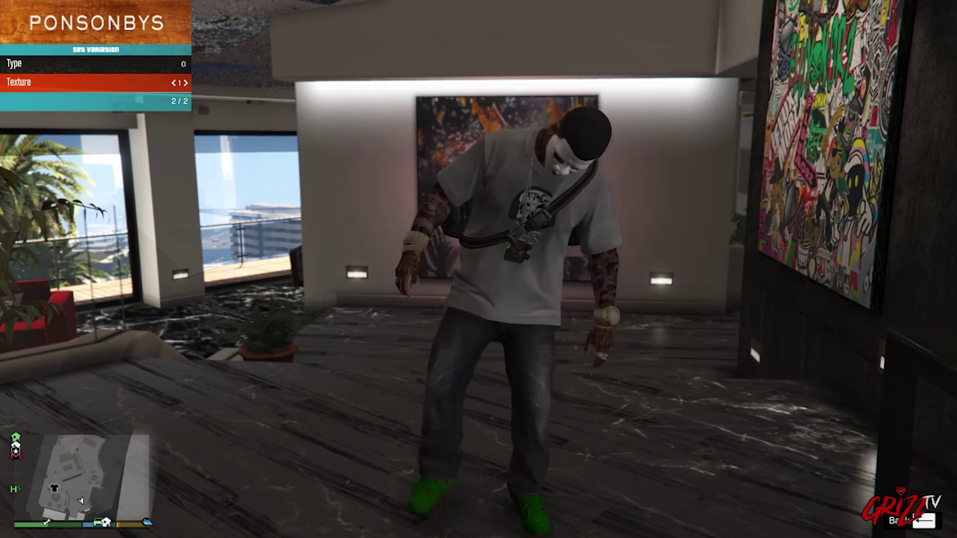
key("Left")
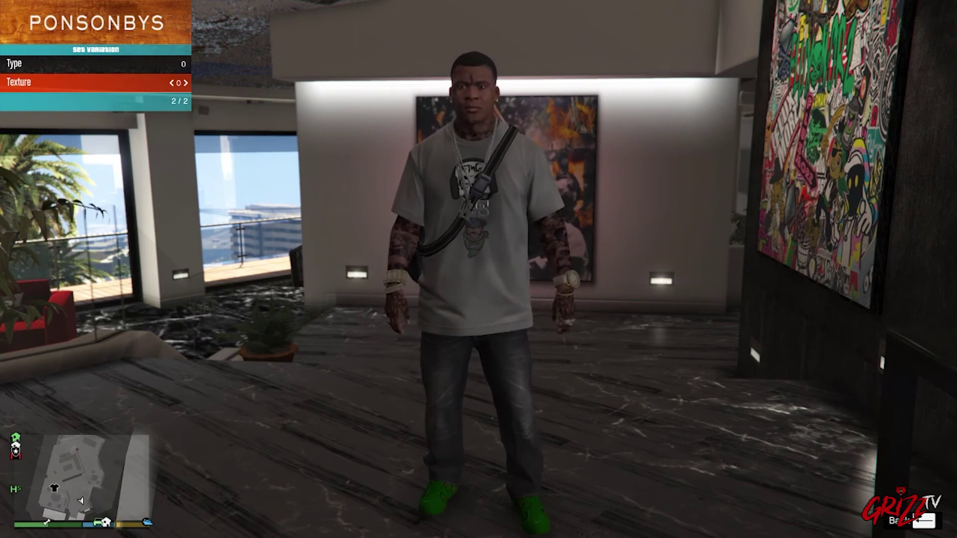
key("BackSpace")
- Check Beard/Mask variations, return to the wardrobe list, and turn Front View off
key("Down")
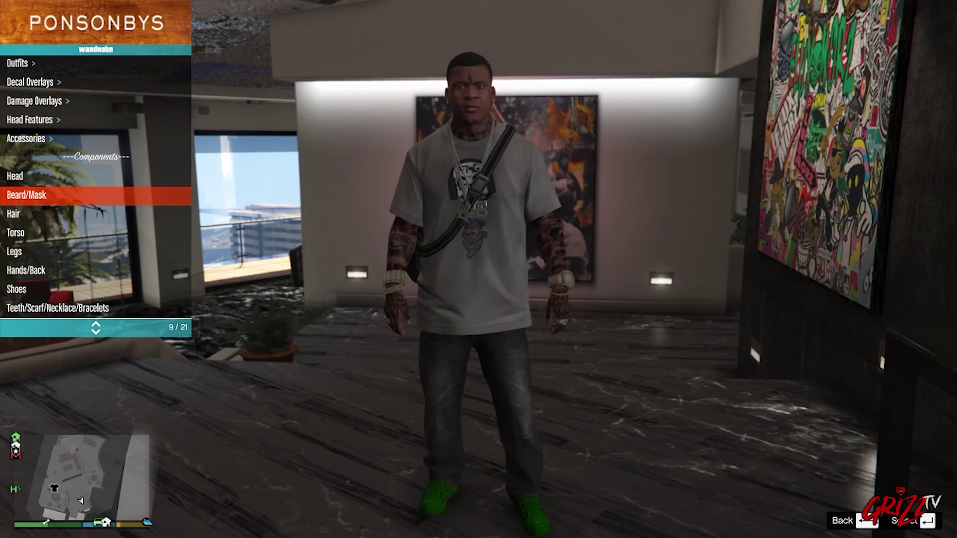
key("Return")
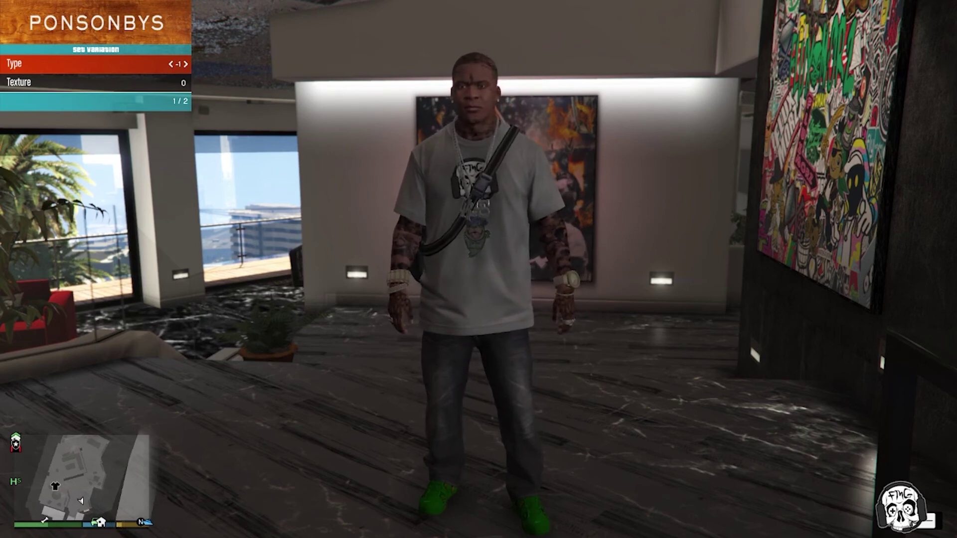
key("BackSpace")
key("Up")
key("Up")
key("Up")
key("Up")
key("Up")
key("Up")
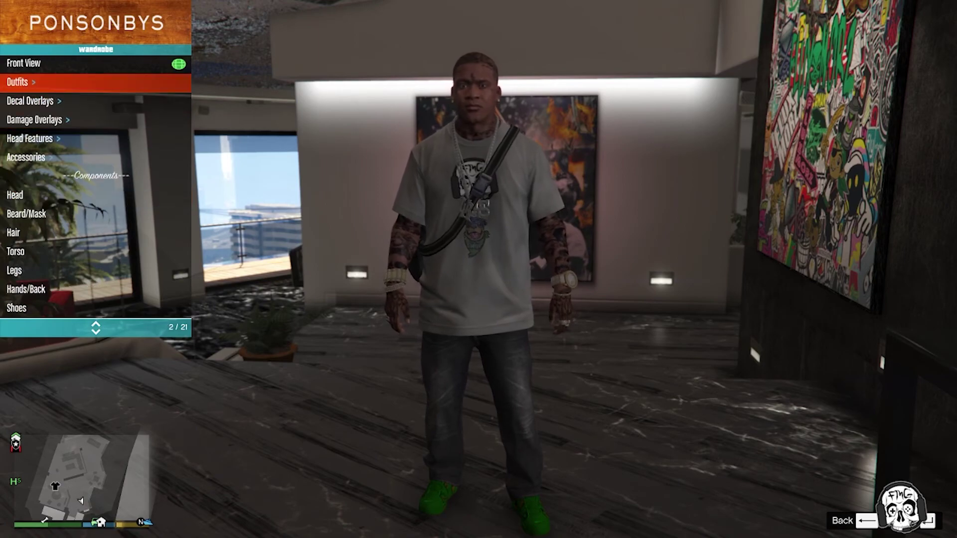
key("Up")
key("Return")
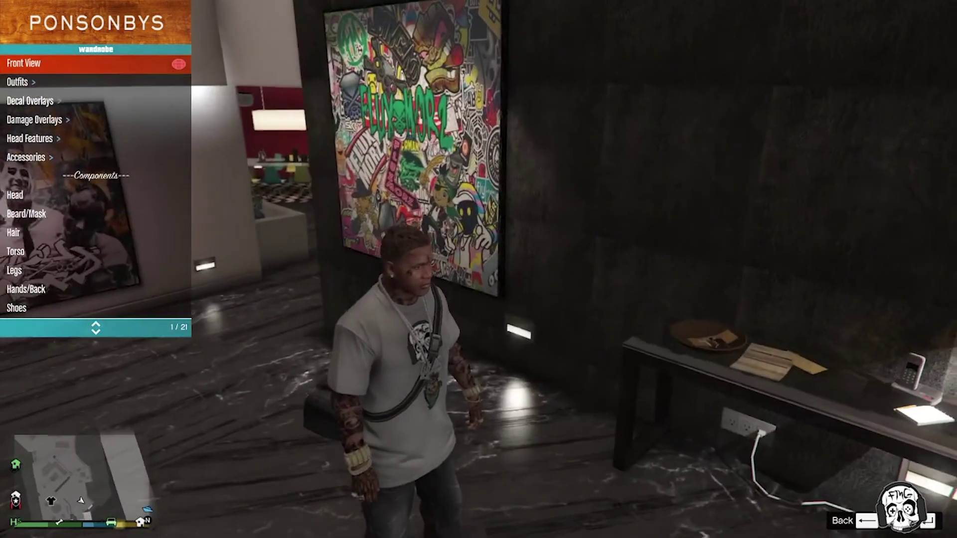
- Walk Franklin around the apartment and check the Accessory/Tops variation settings in the wardrobe
key("w")
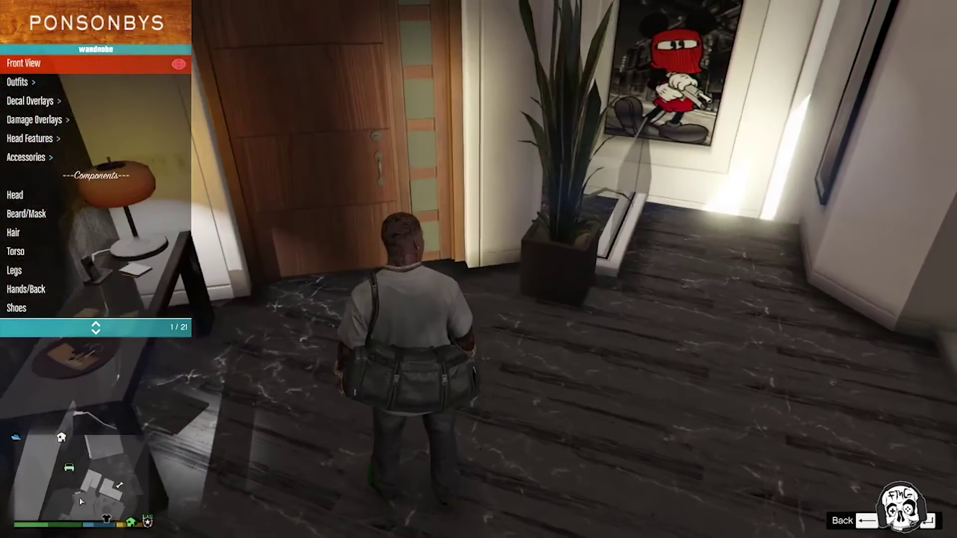
key("s")
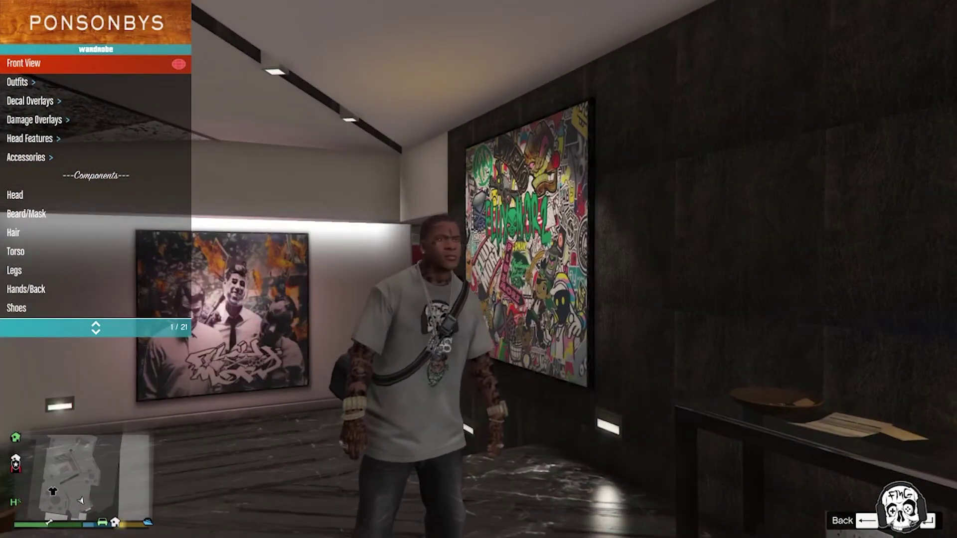
key("Down")
key("Down")
key("Down")
key("Down")
key("Down")
key("Down")
key("Down")
key("Down")
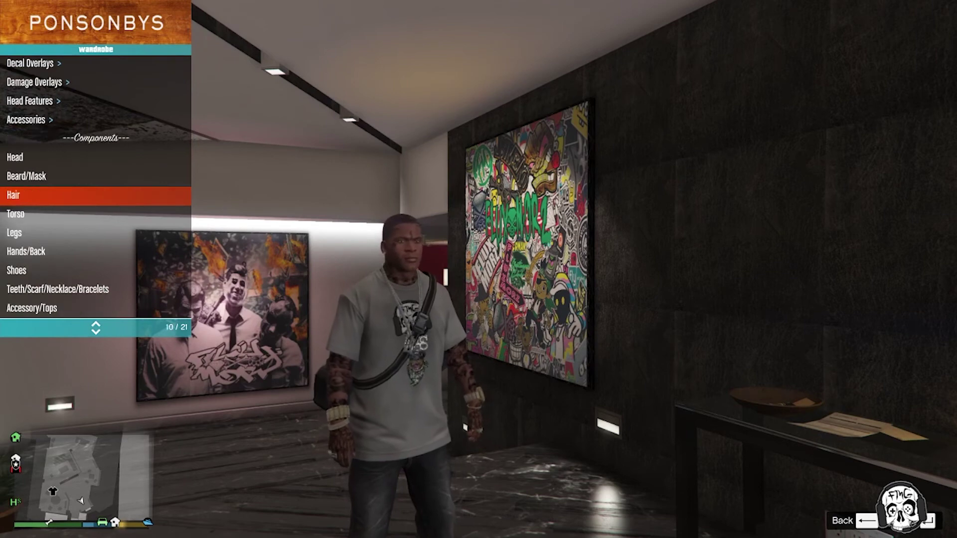
key("Down")
key("Down")
key("Down")
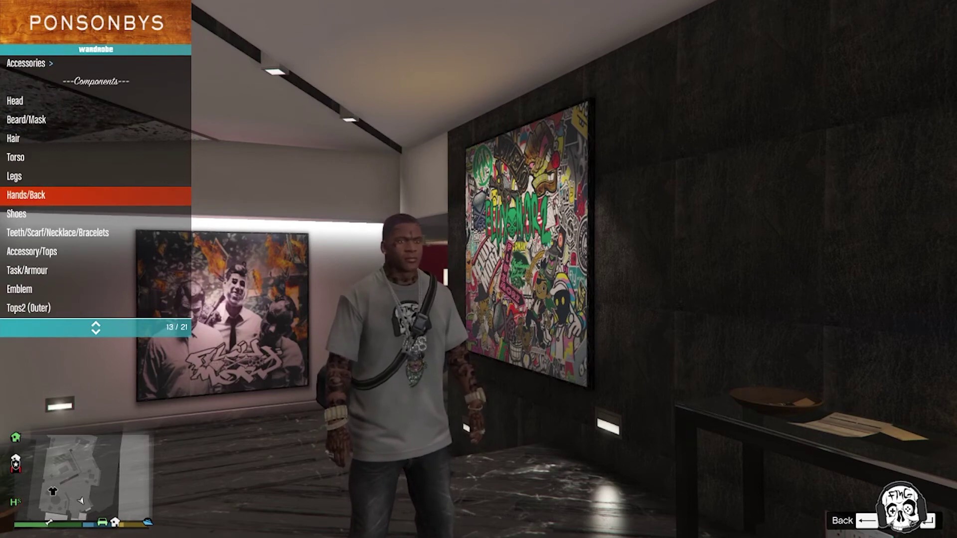
key("Down")
key("Down")
key("Down")
key("Down")
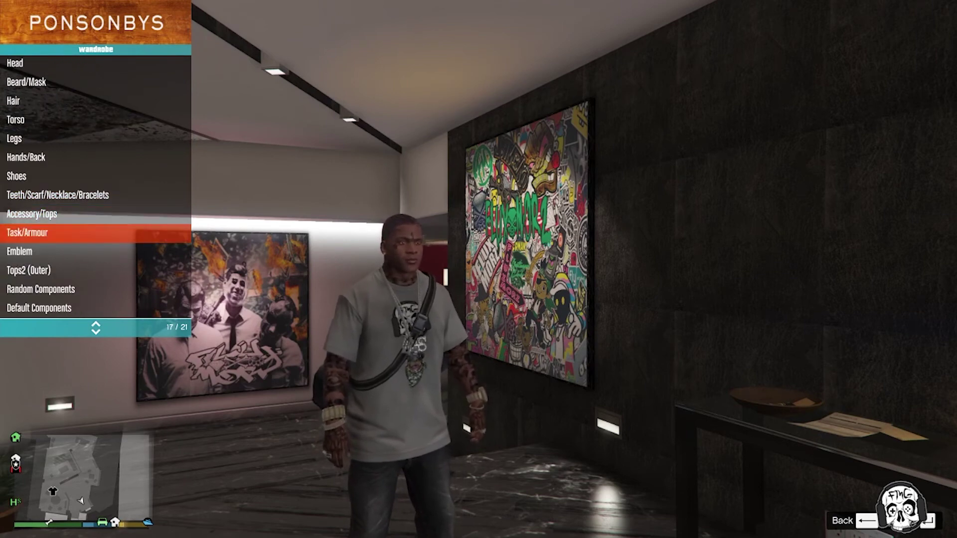
key("Up")
key("Return")
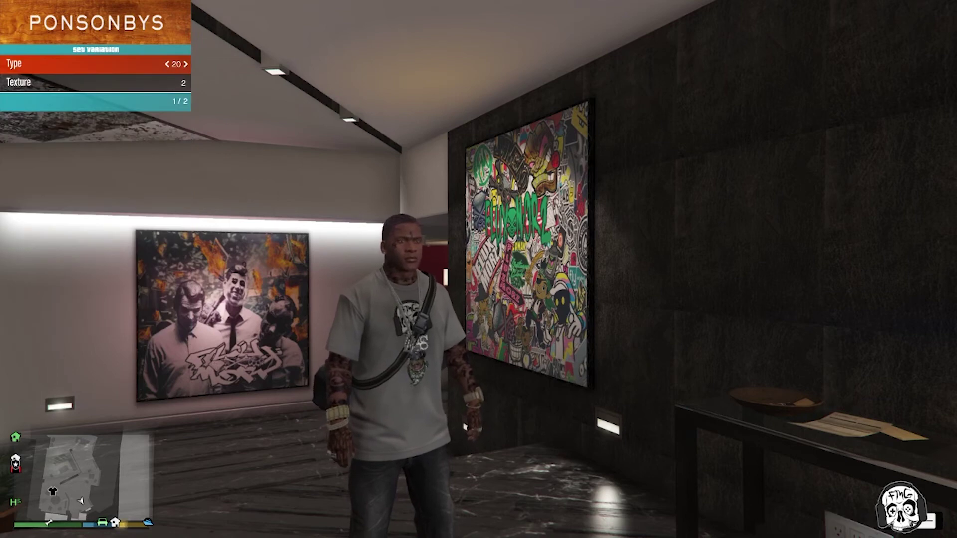
key("BackSpace")
- Remove Franklin's shoulder bag through the Task/Armour variation settings
key("Down")
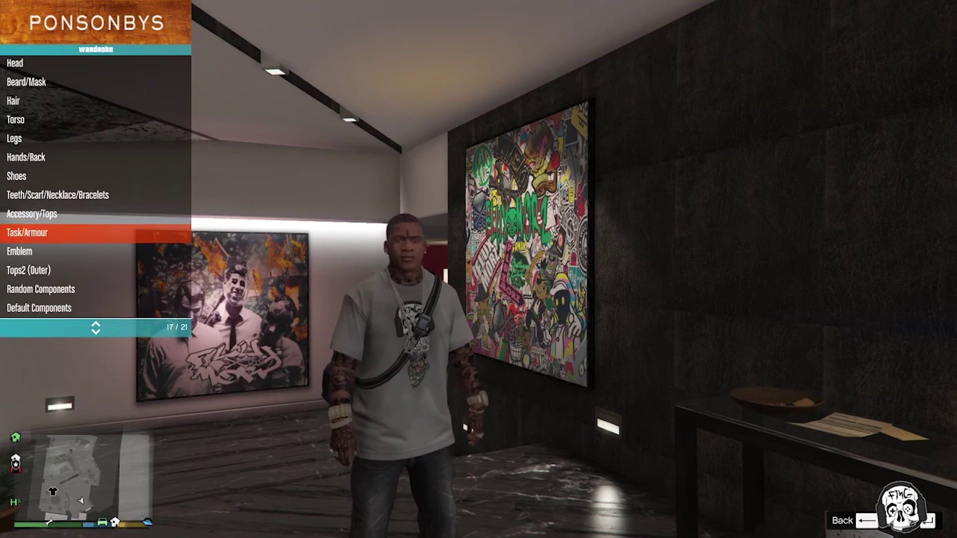
key("Return")
key("Left")
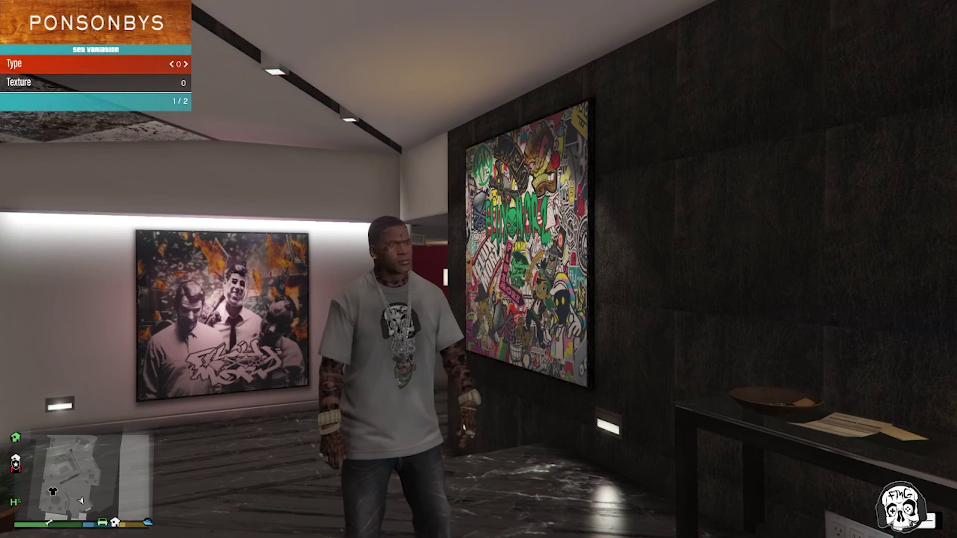
key("BackSpace")
- Look at the Tops2 (Outer) variations, then move back up the clothing categories
key("Down")
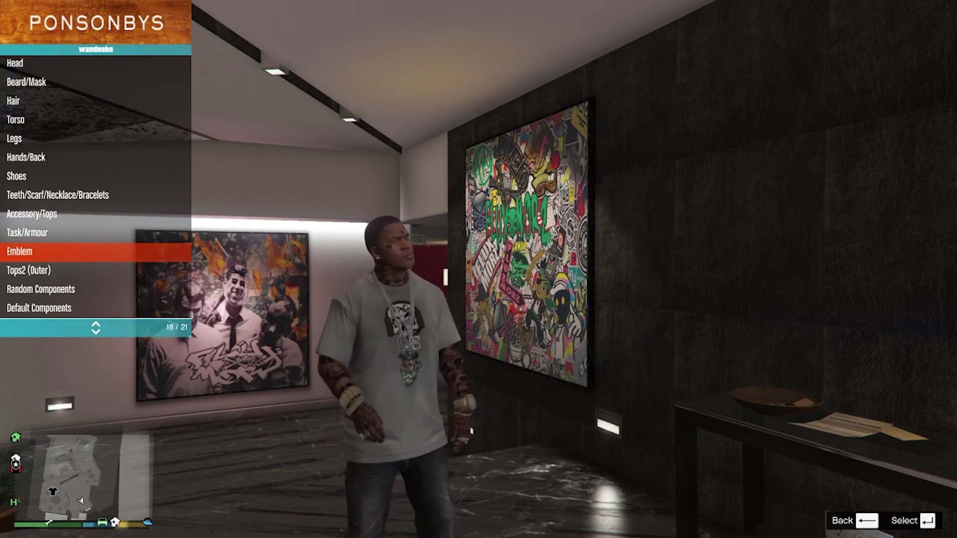
key("Down")
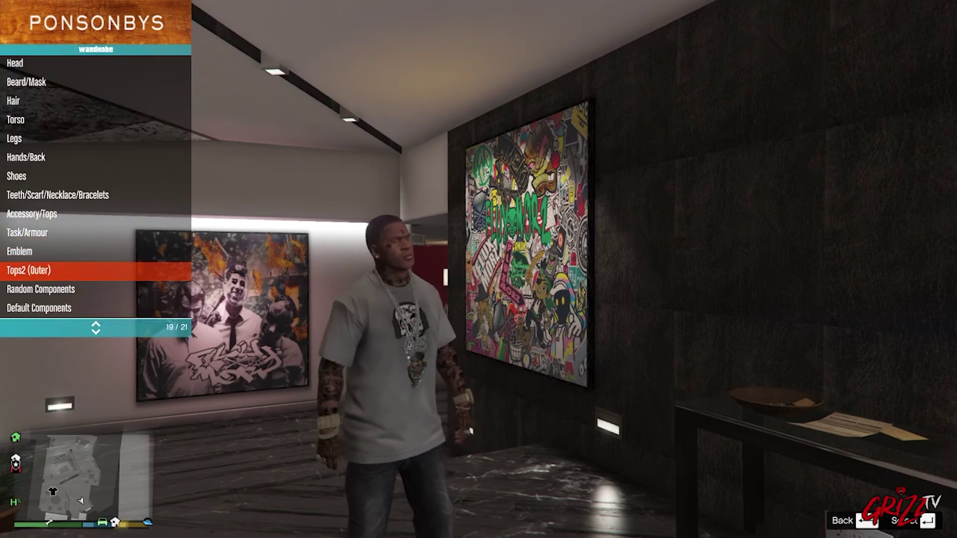
key("Return")
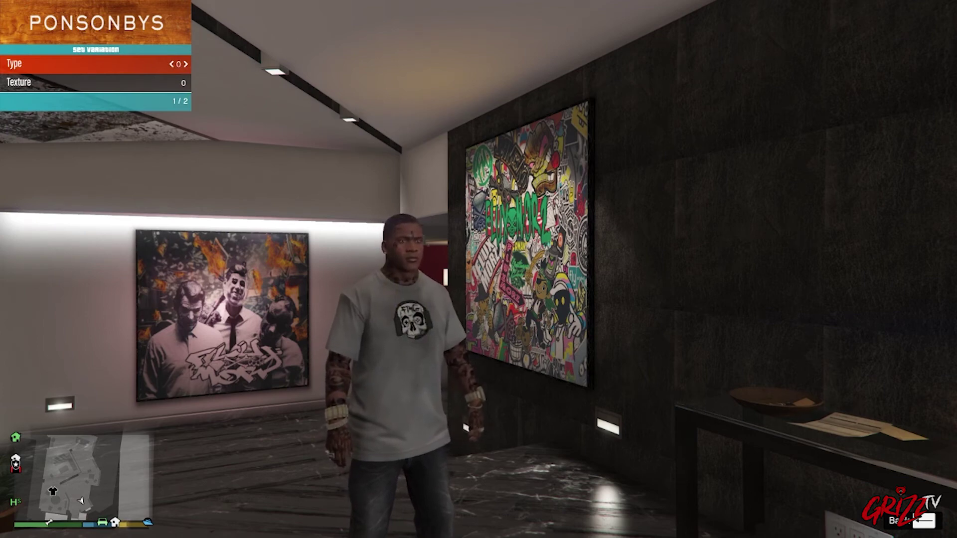
key("BackSpace")
key("Up")
- Cycle through several shirt textures in the Torso variations
key("Up")
key("Up")
key("Up")
key("Up")
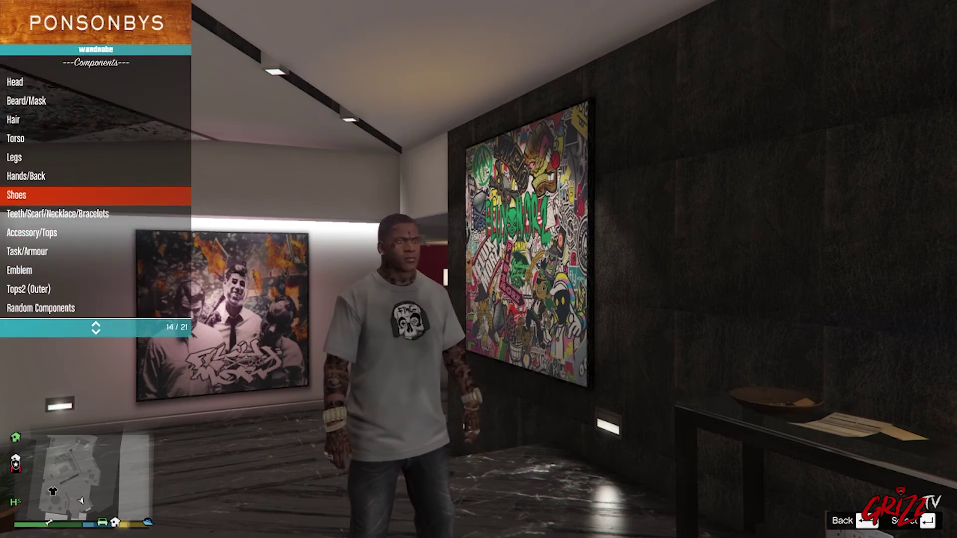
key("Up")
key("Up")
key("Up")
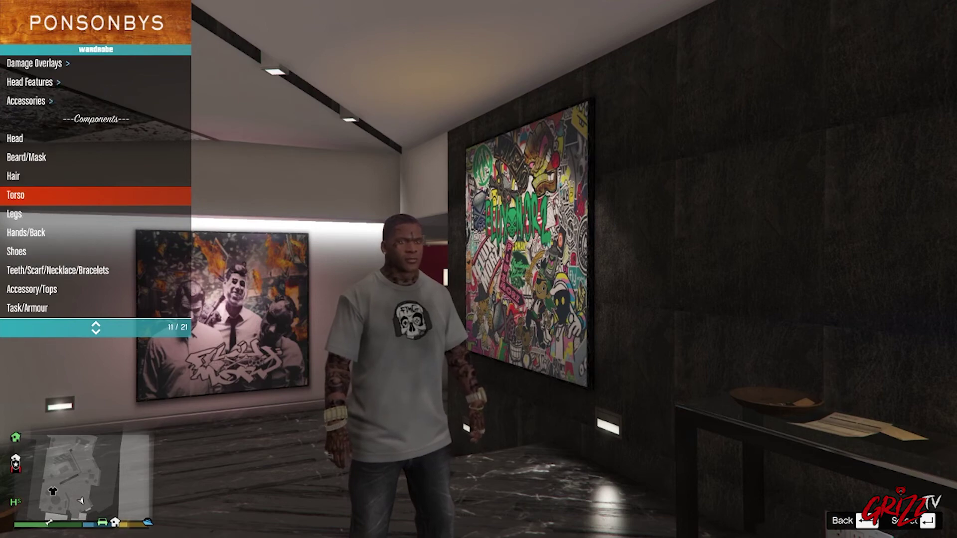
key("Return")
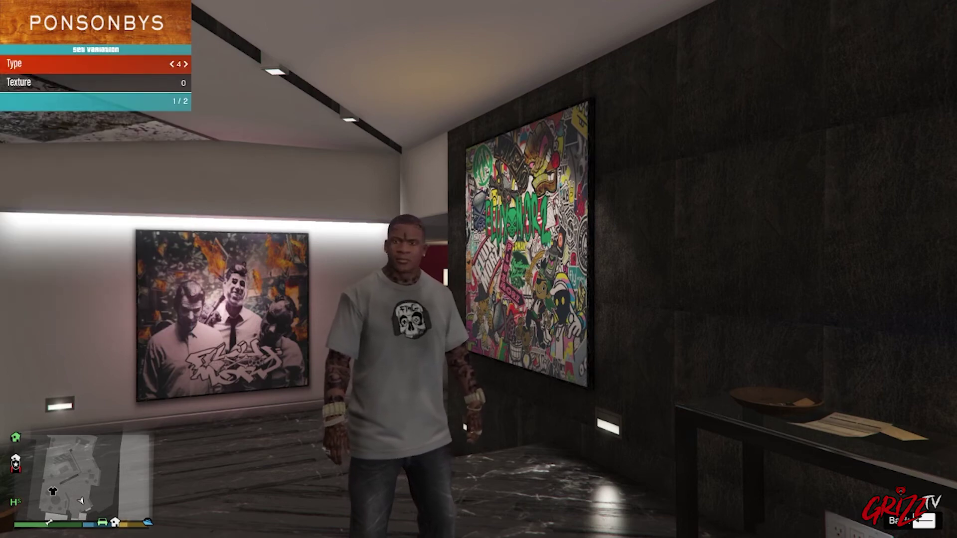
key("Down")
key("Right")
key("Right")
key("Right")
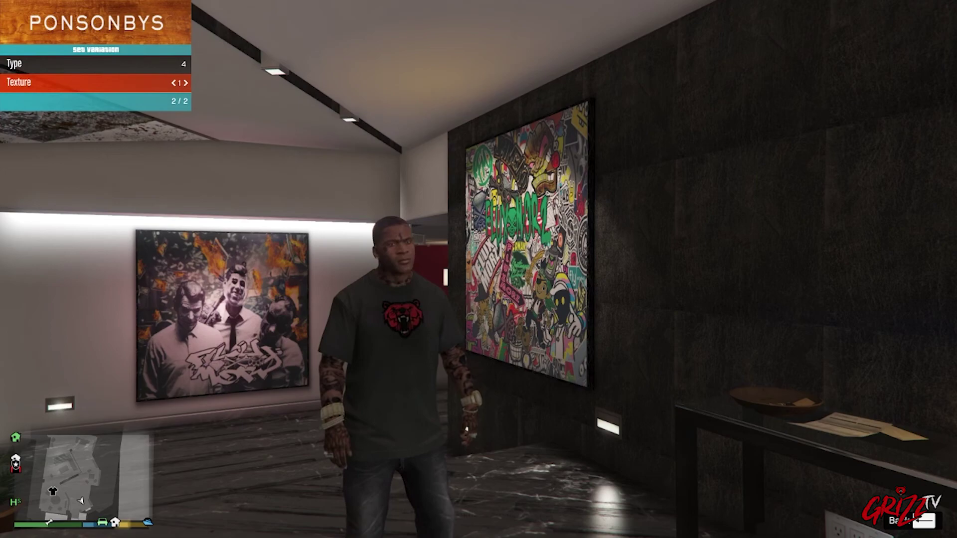
key("Right")
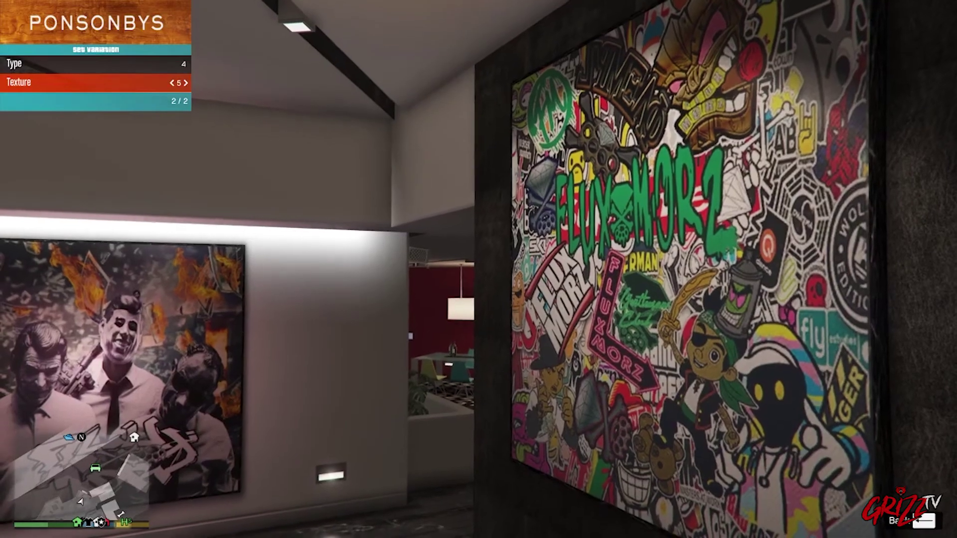
key("Right")
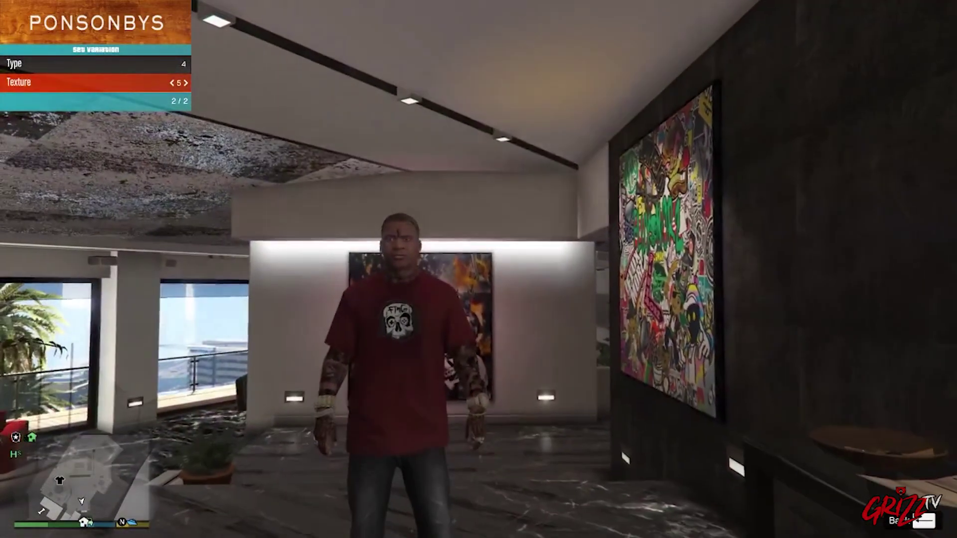
key("Right")
key("Right")
key("Right")
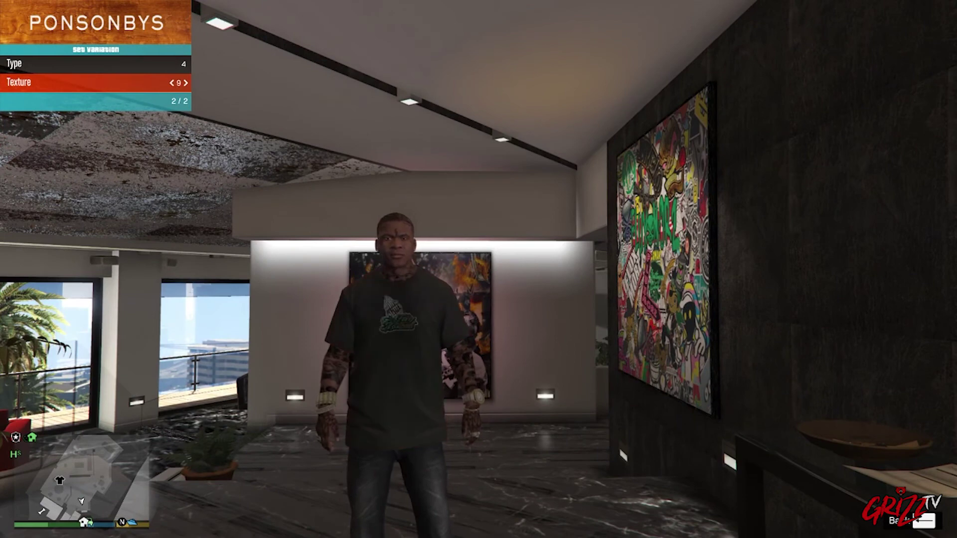
key("Right")
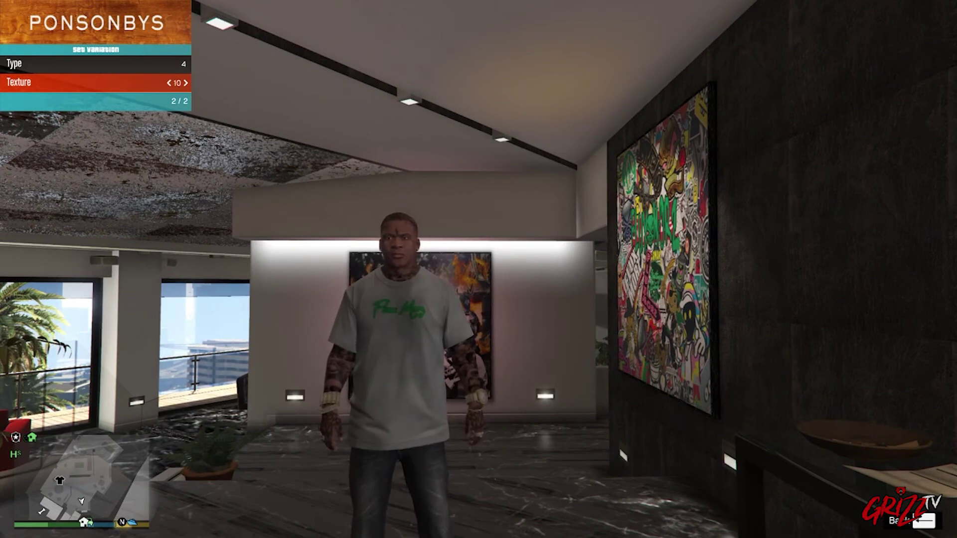
- Step the torso type up to 14, the dark green jacket
key("BackSpace")
key("Return")
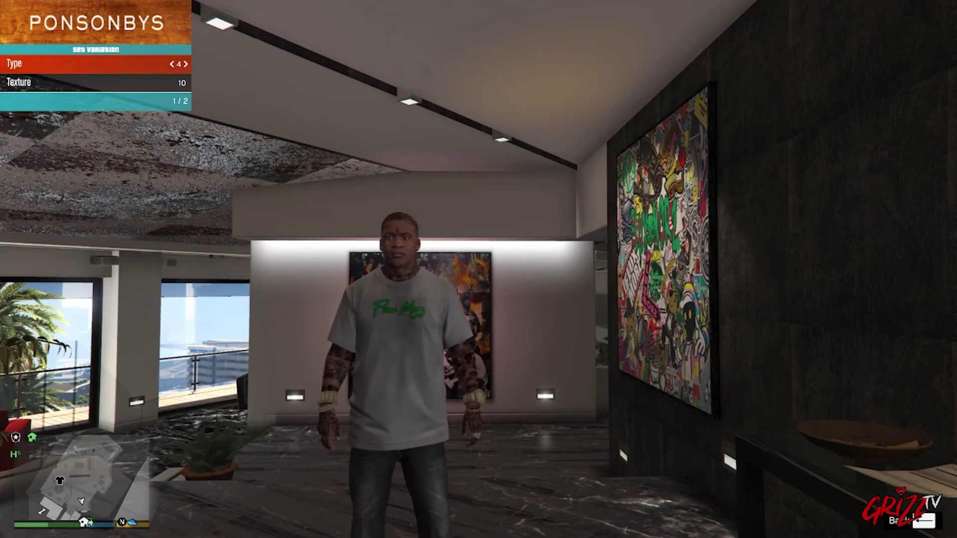
key("Down")
key("Up")
key("Right")
key("Right")
key("Right")
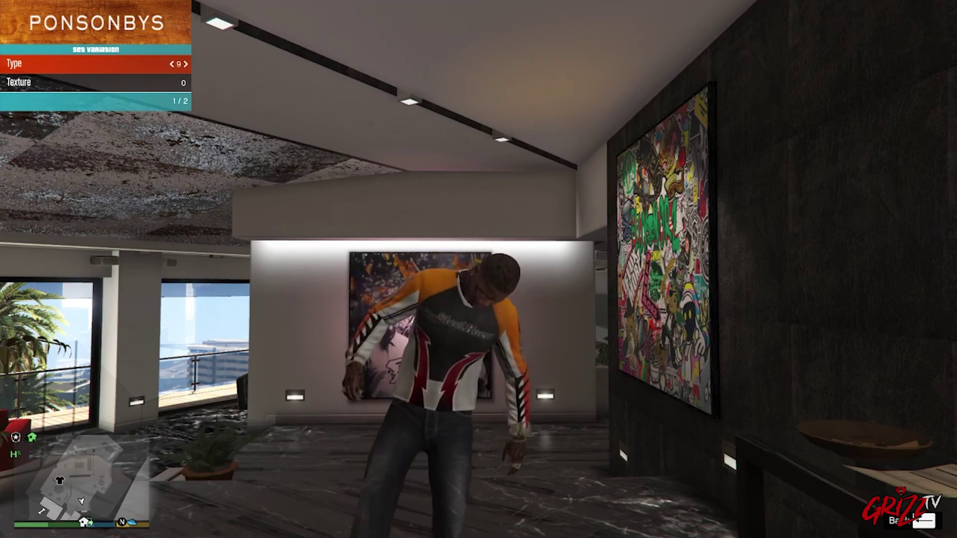
key("Right")
key("Right")
key("Right")
key("Right")
key("Right")
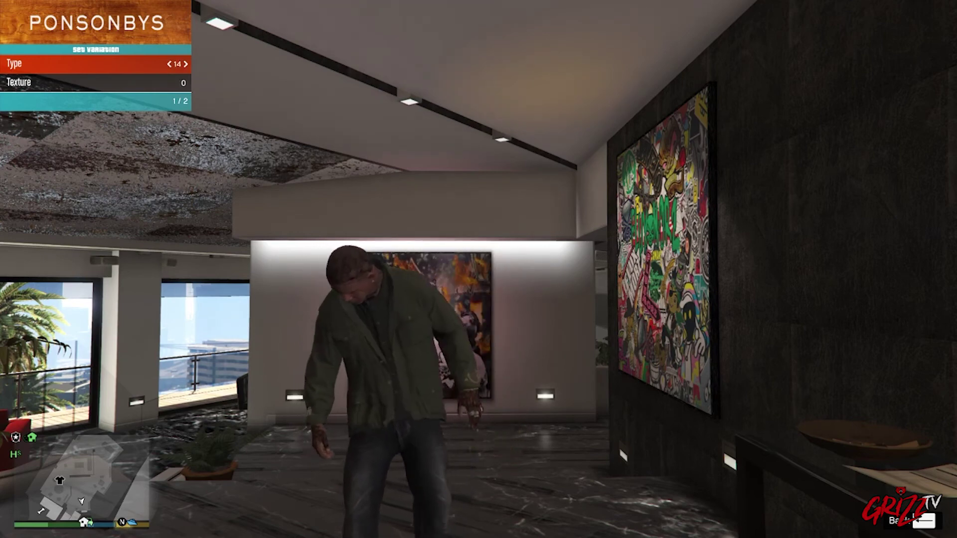
key("Right")
key("Right")
- Walk Franklin around and advance the torso type to 31, the blue Flux Morz No. 15 jersey
key("Left")
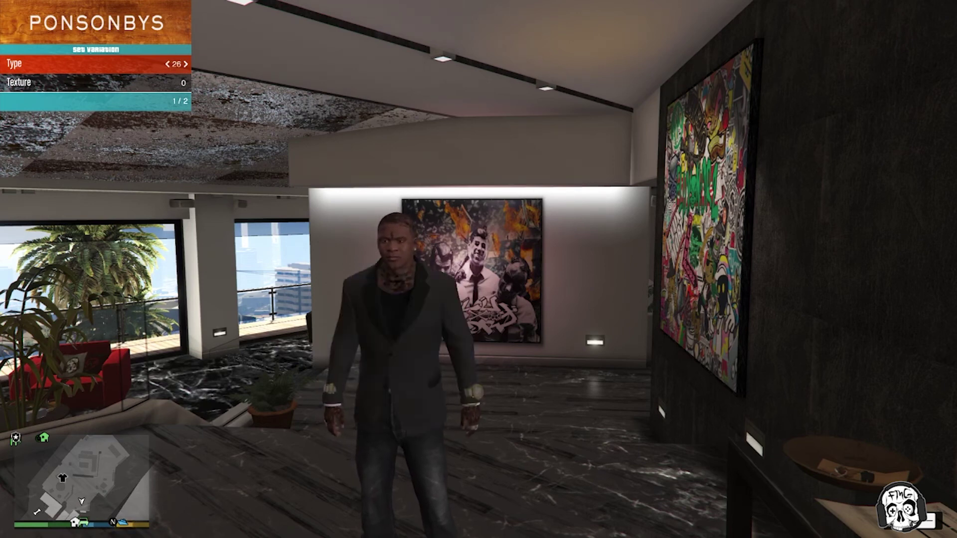
key("w")
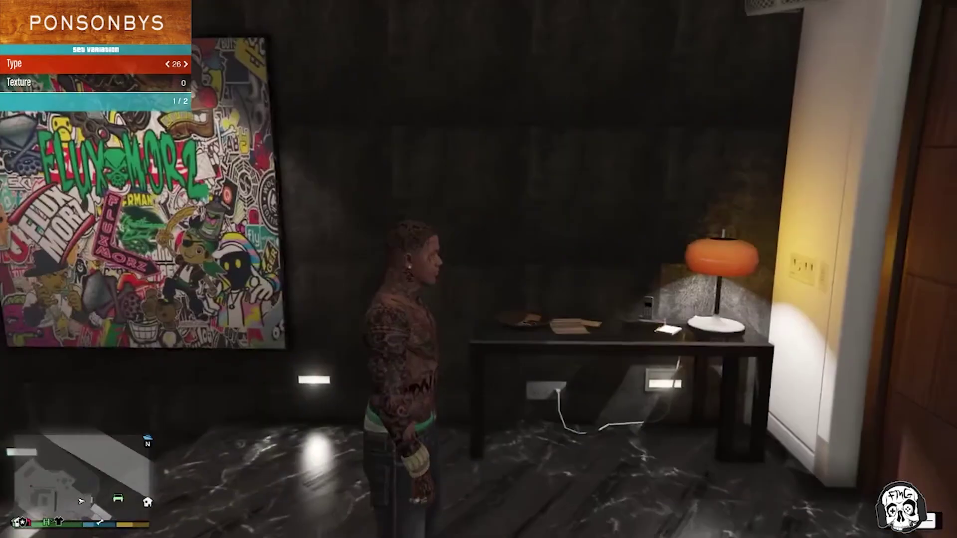
key("w")
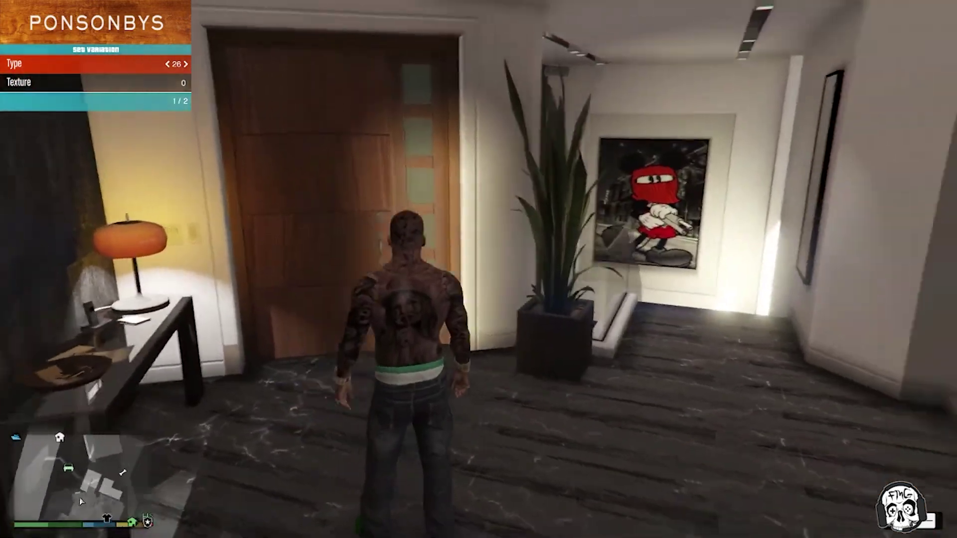
key("w")
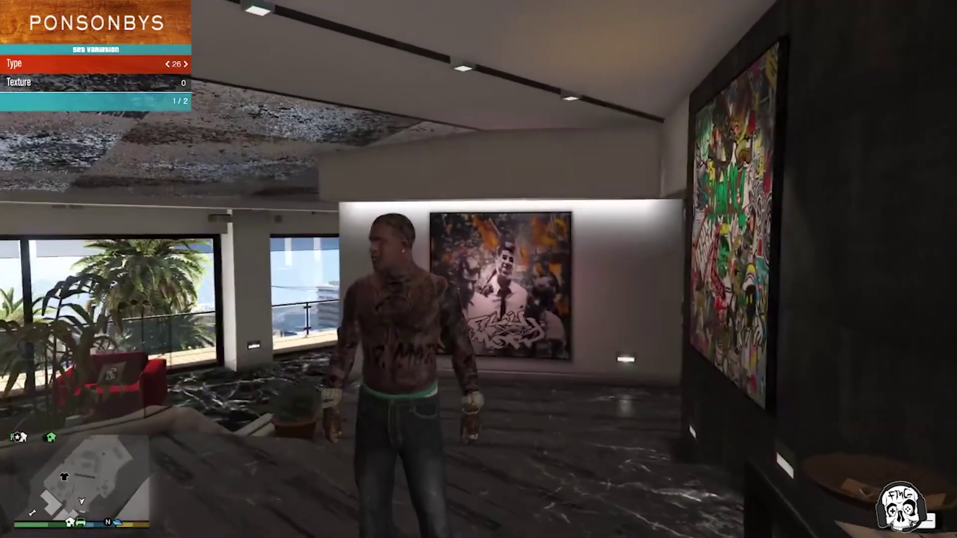
key("Right")
key("Right")
key("Right")
key("Right")
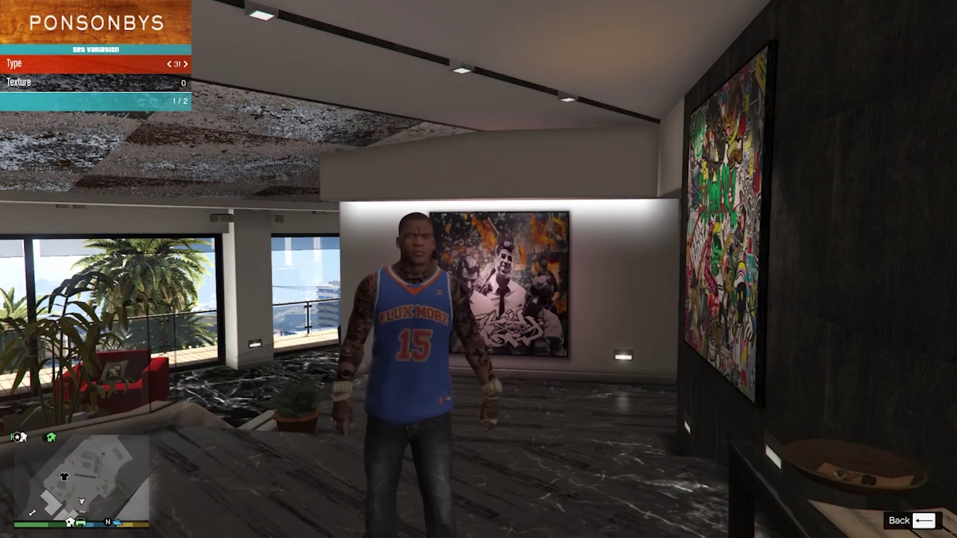
- Try the jersey textures, keep the green No. 15 texture, and return to the wardrobe list
key("Down")
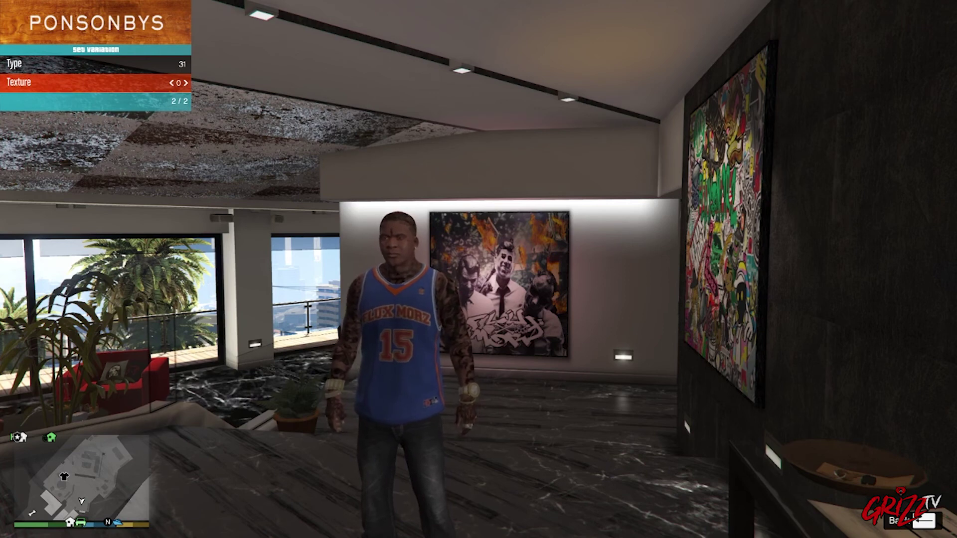
key("Right")
key("Left")
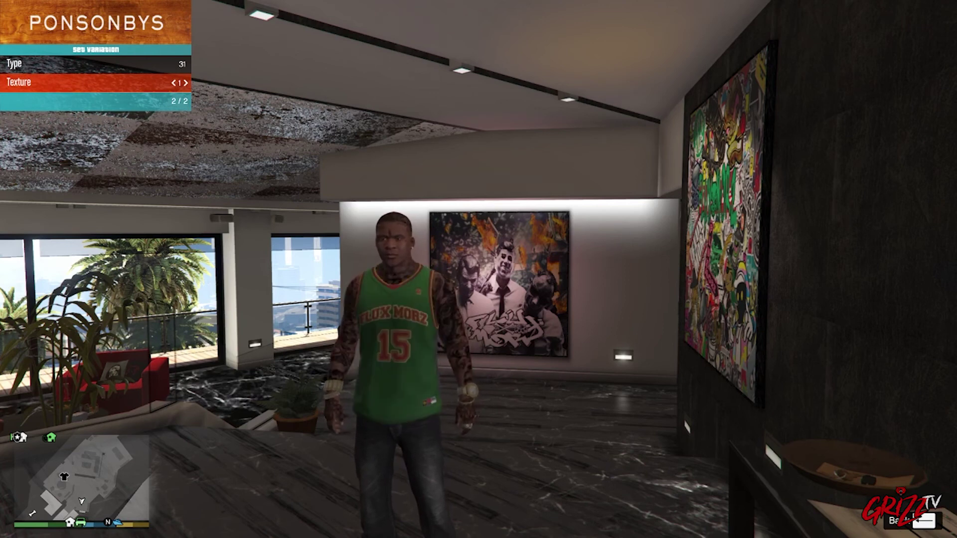
key("Right")
key("Right")
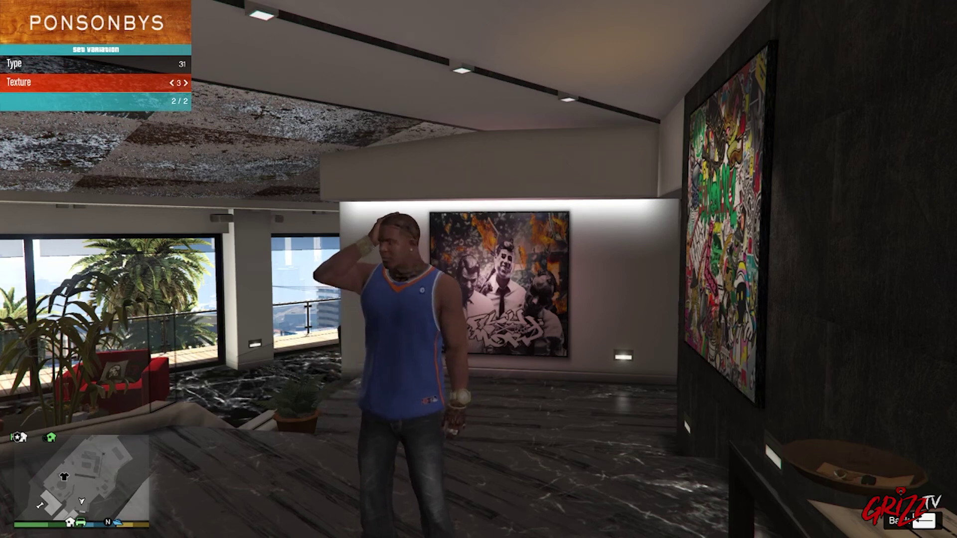
key("Left")
key("Left")
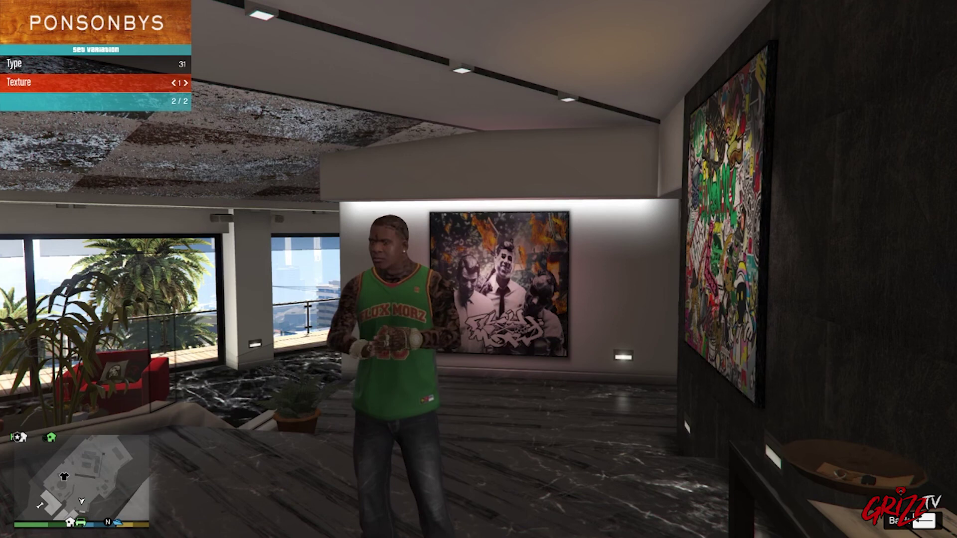
key("BackSpace")
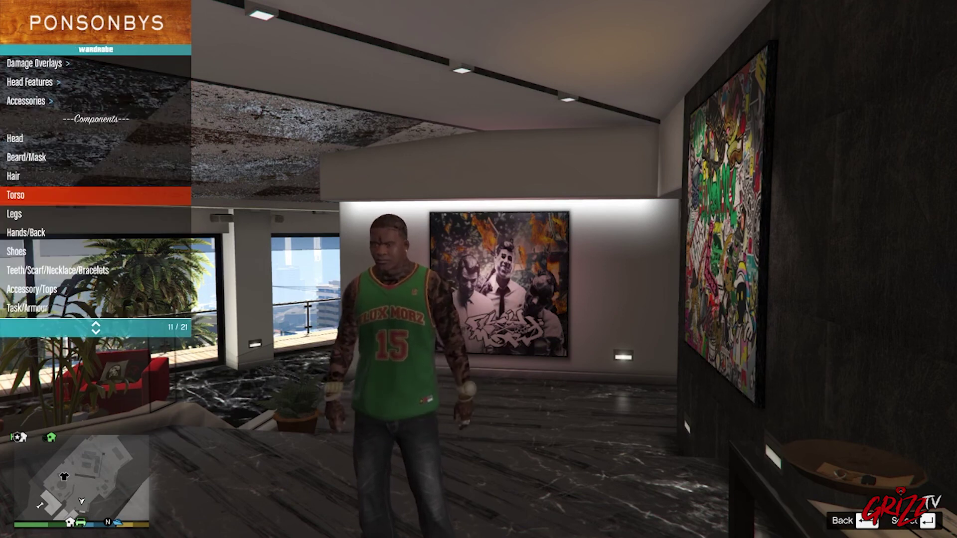